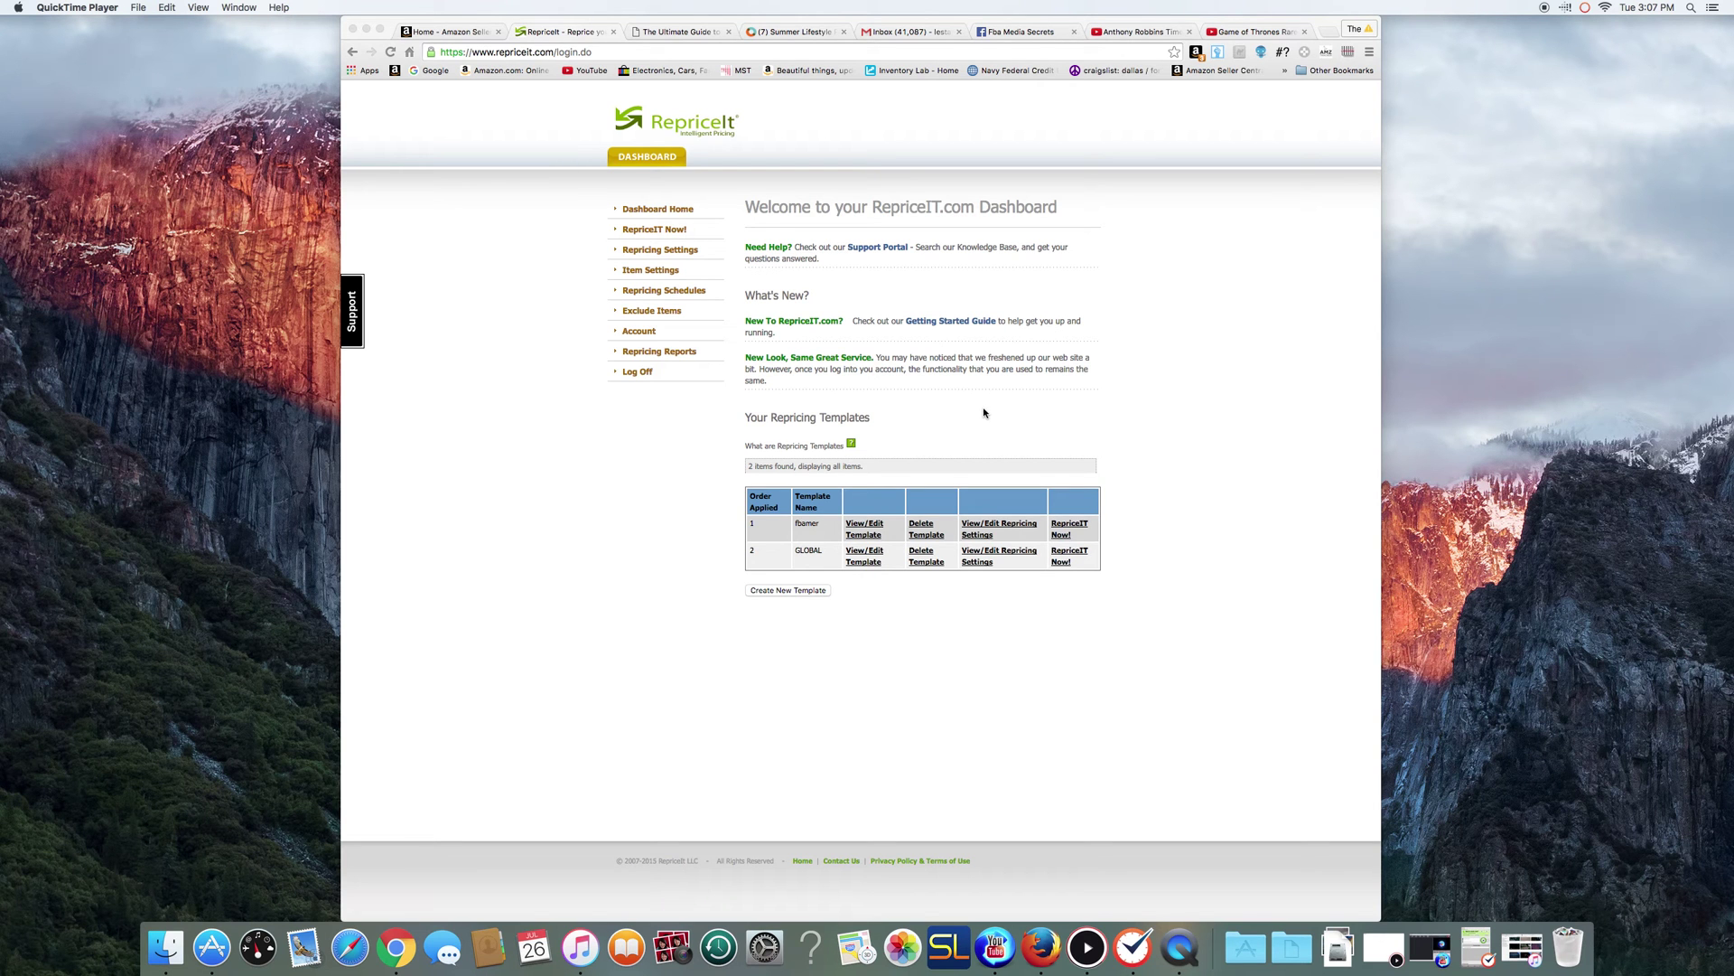
Step: Reload the RepriceIt dashboard and open the GLOBAL row's View/Edit Repricing Settings
click(728, 186)
click(692, 210)
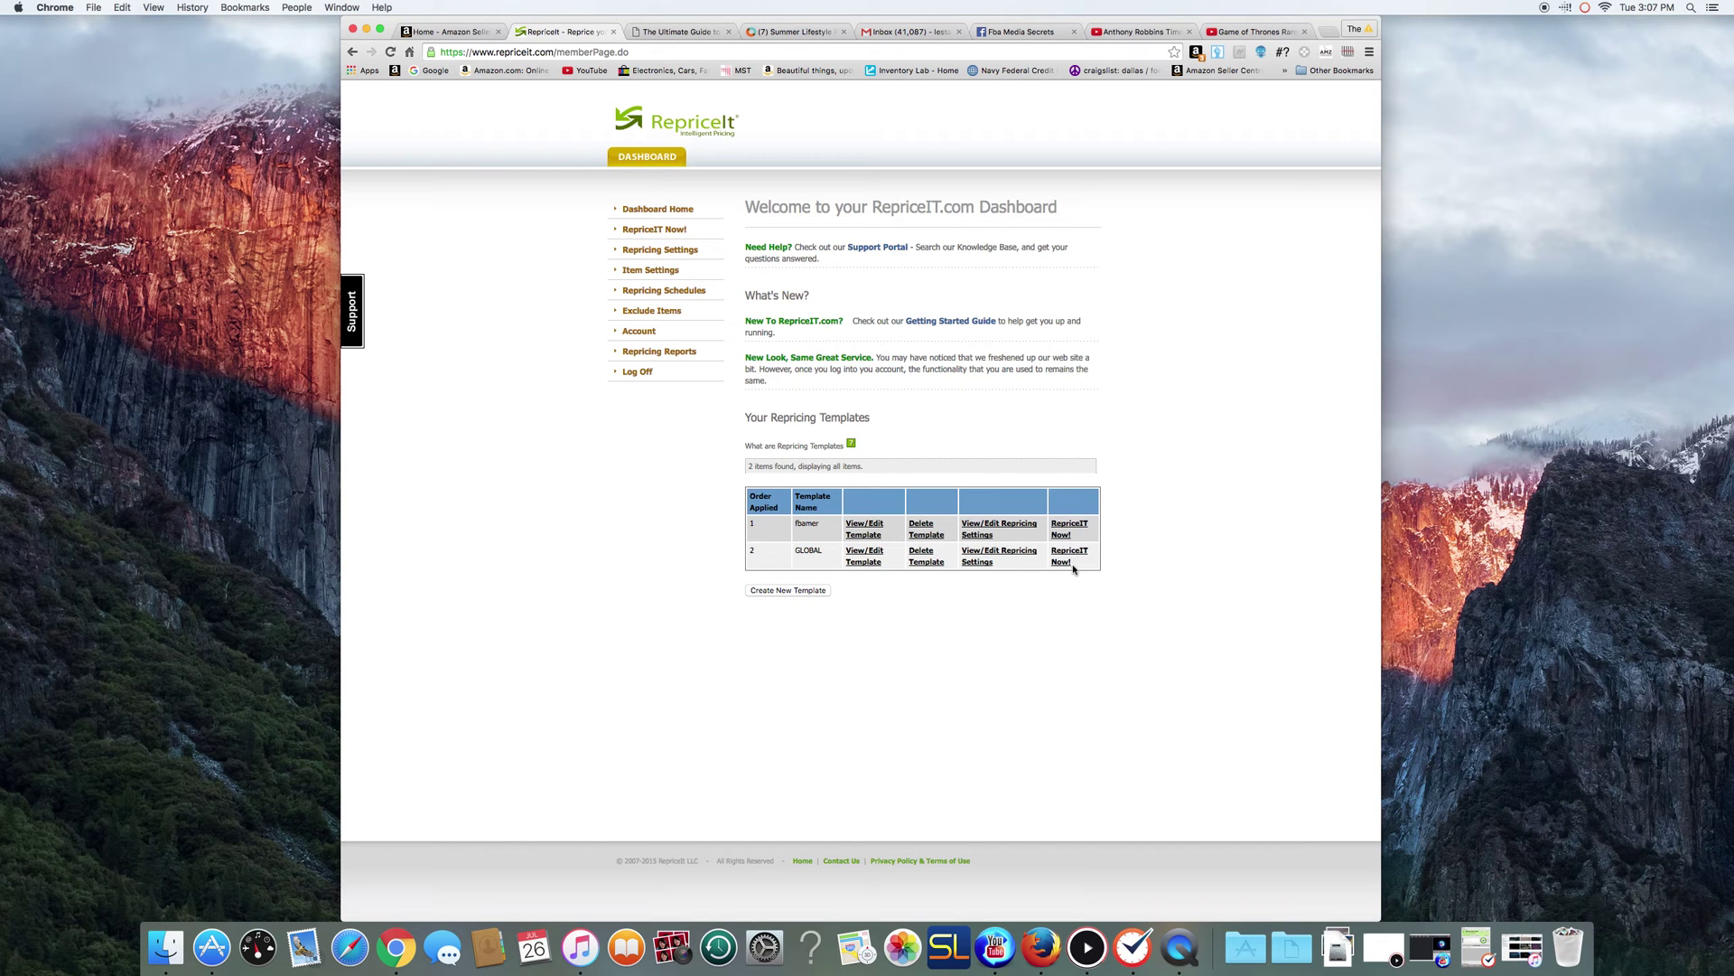
click(1001, 555)
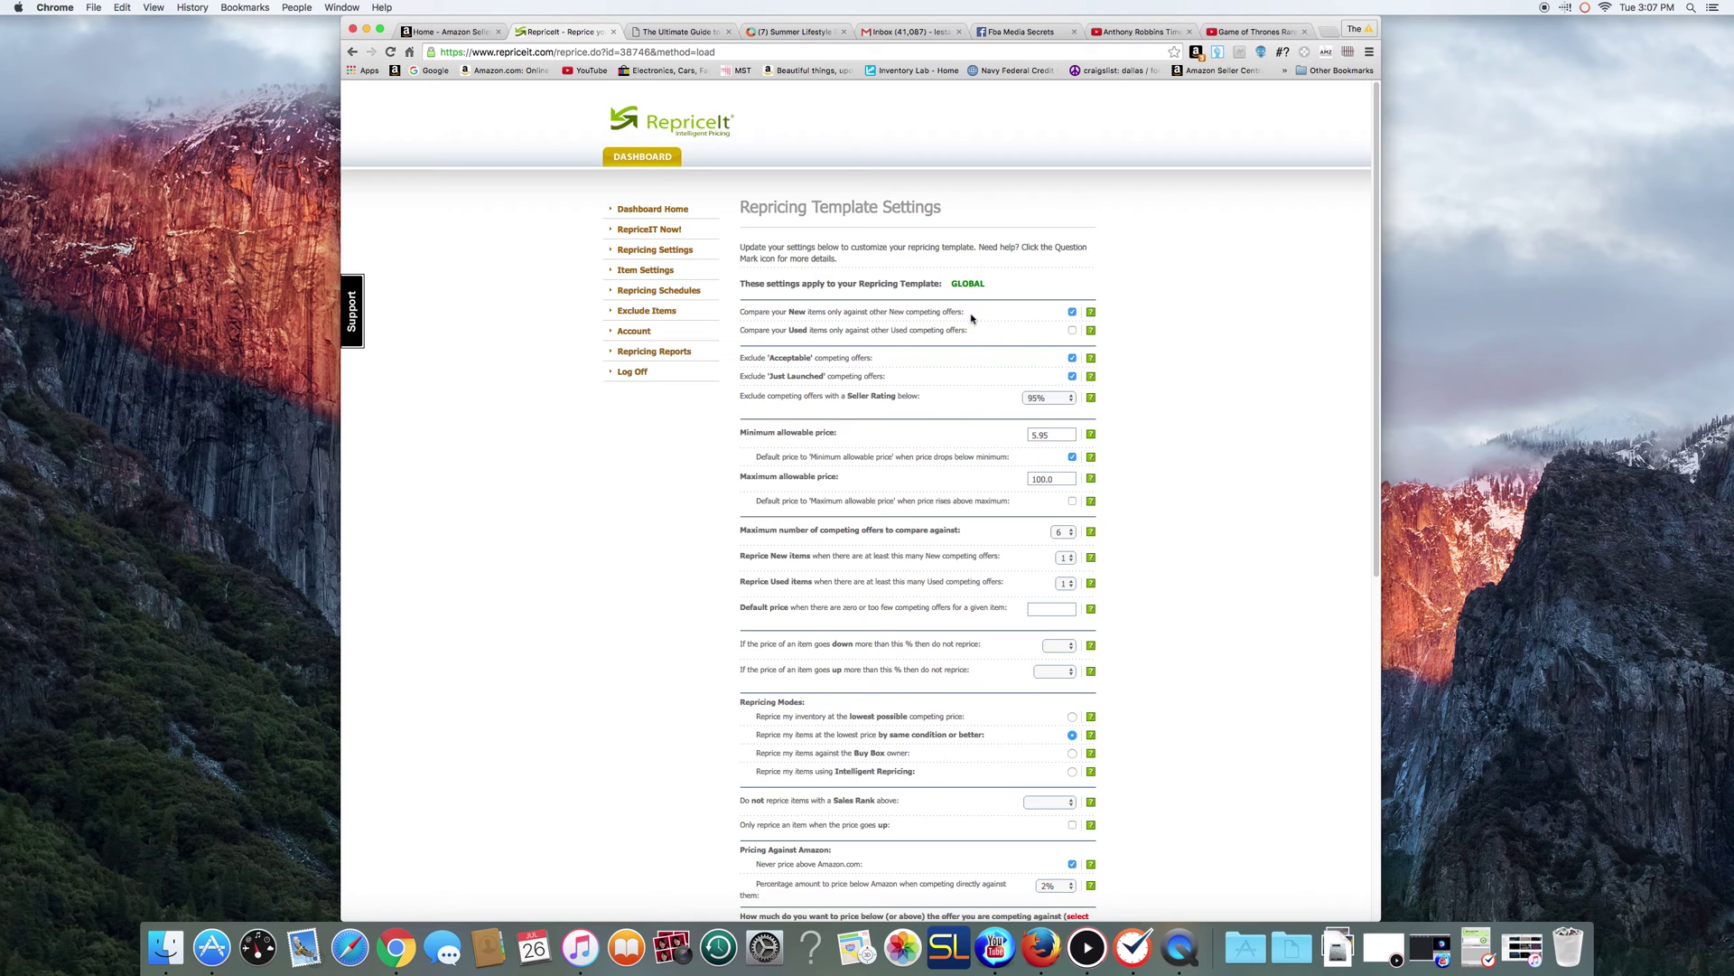
Step: Zoom the GLOBAL settings page in two steps and scroll down to the pricing options
click(155, 8)
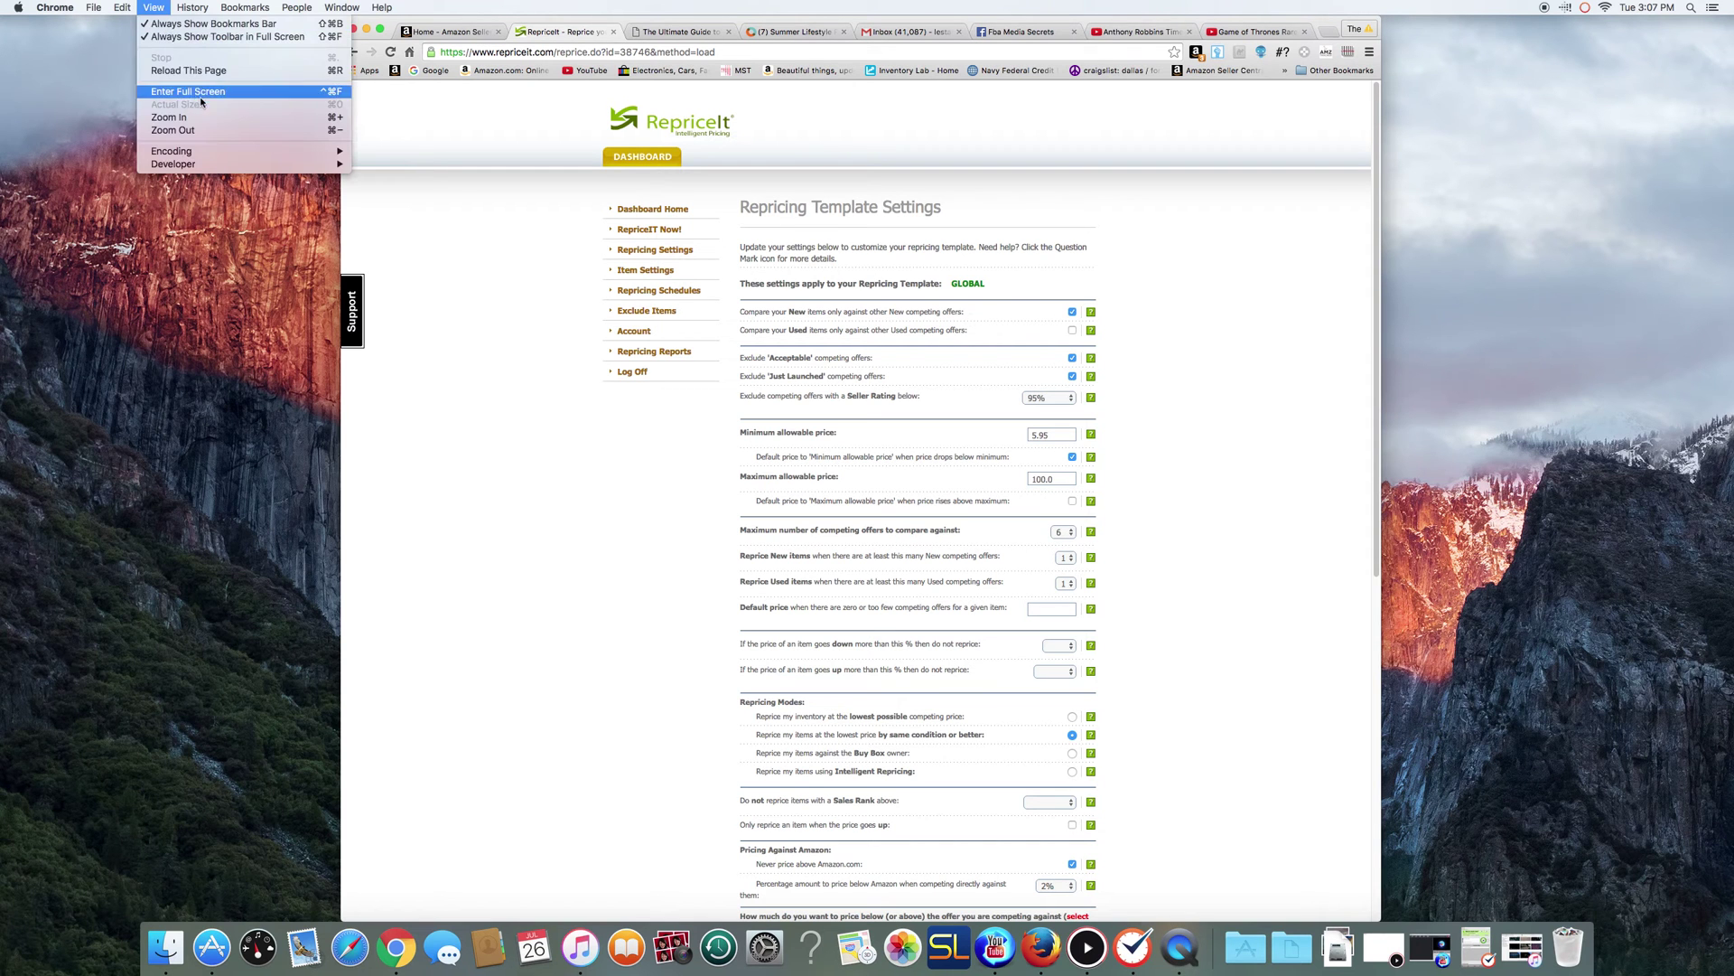
click(222, 117)
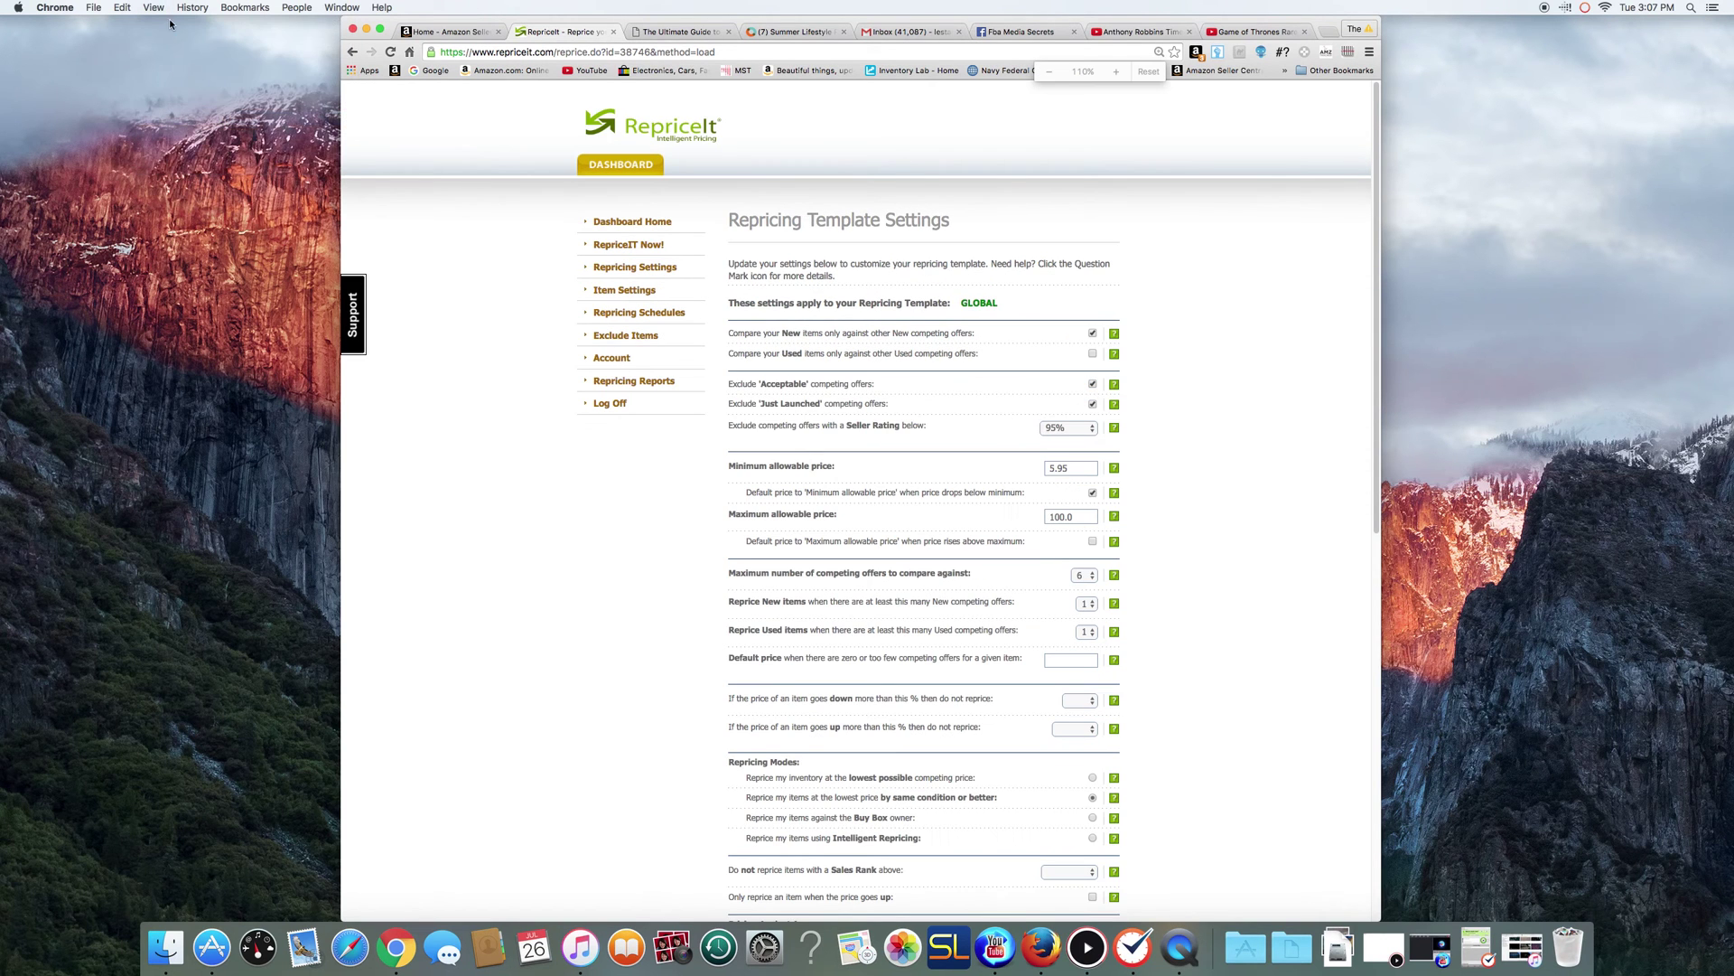
click(154, 8)
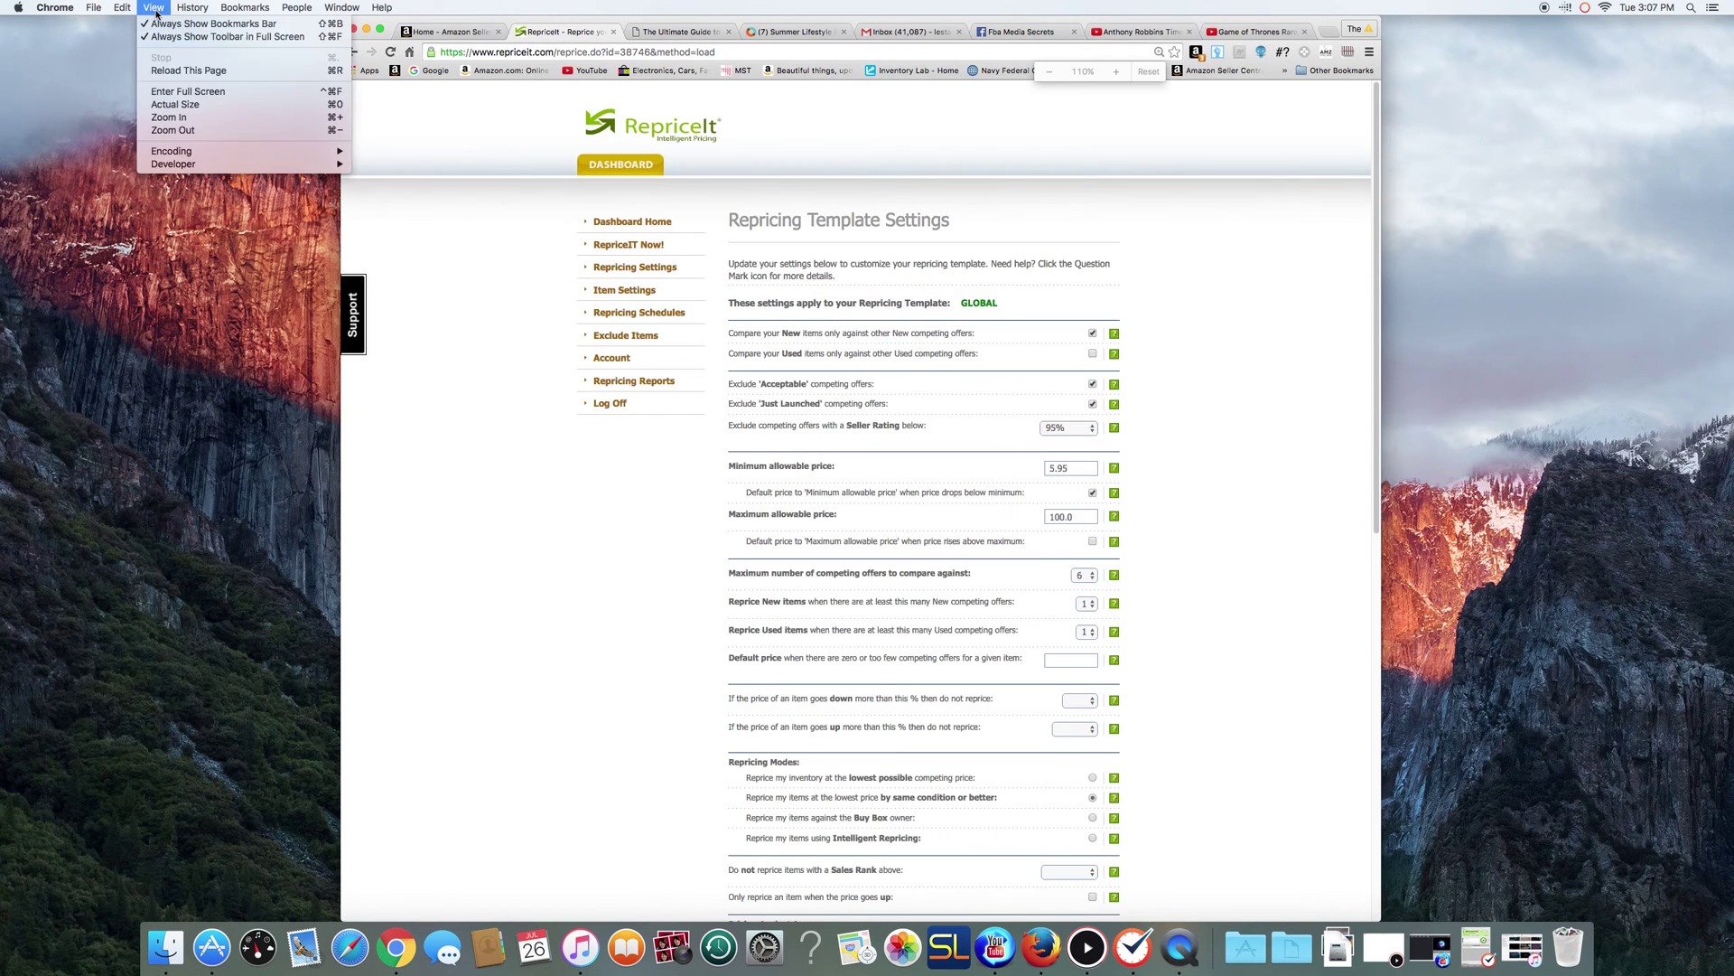
click(202, 119)
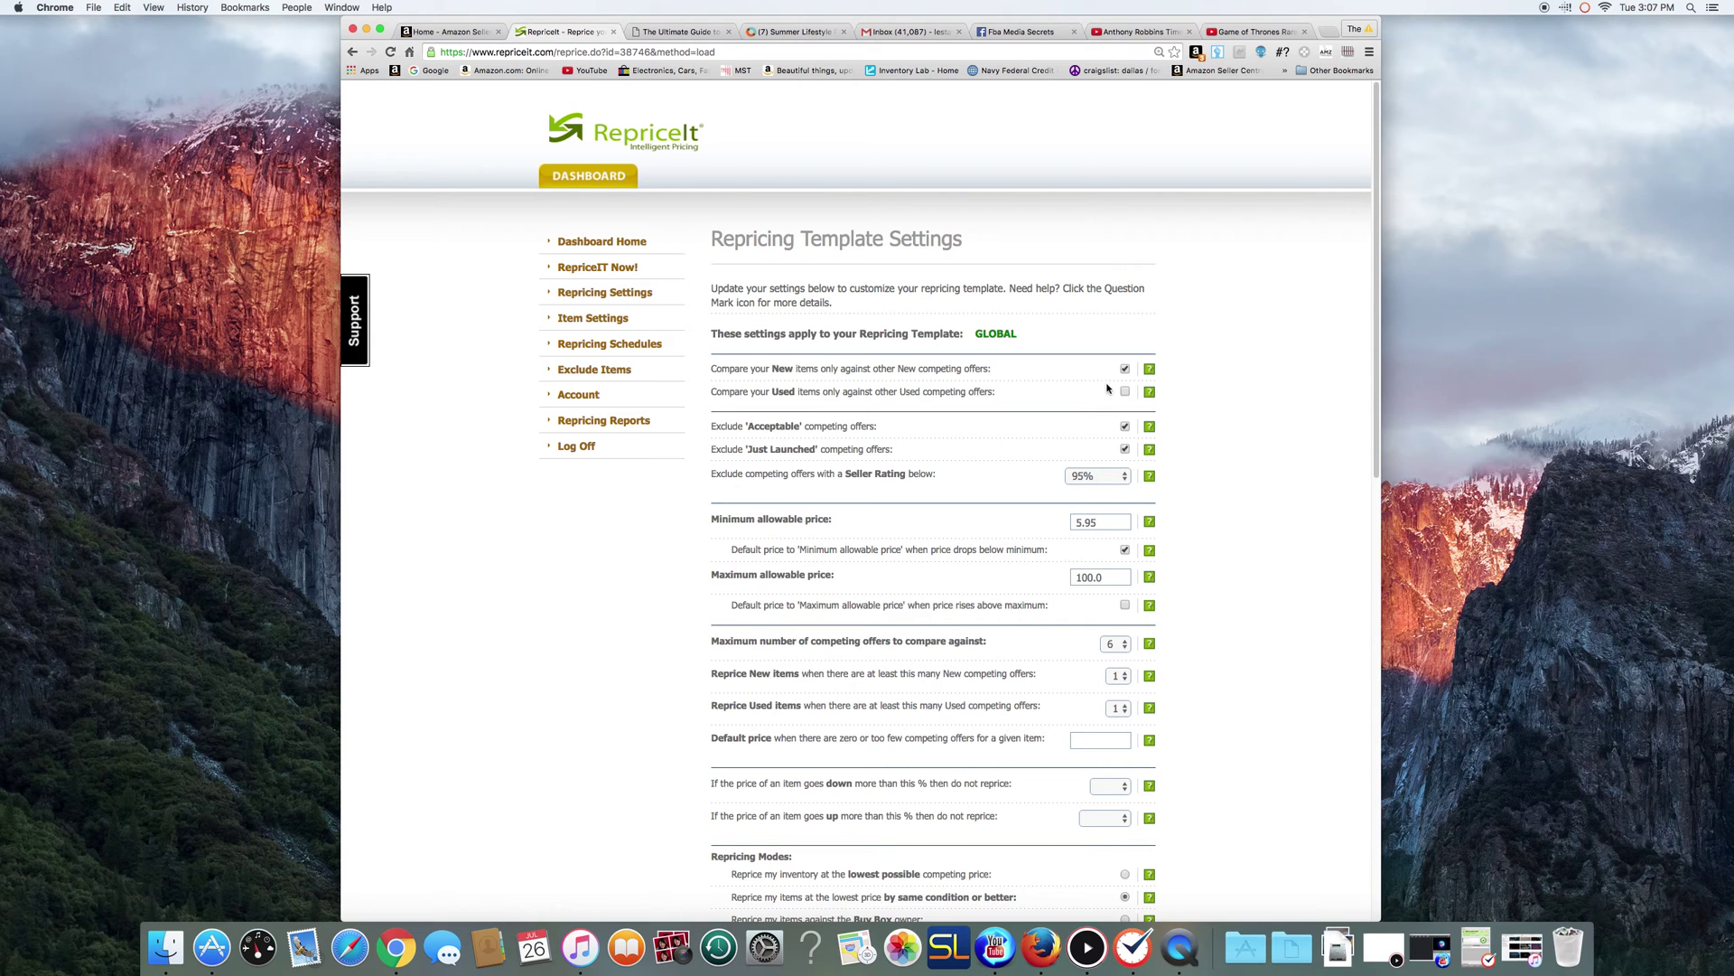
scroll(1372, 303, down, 2)
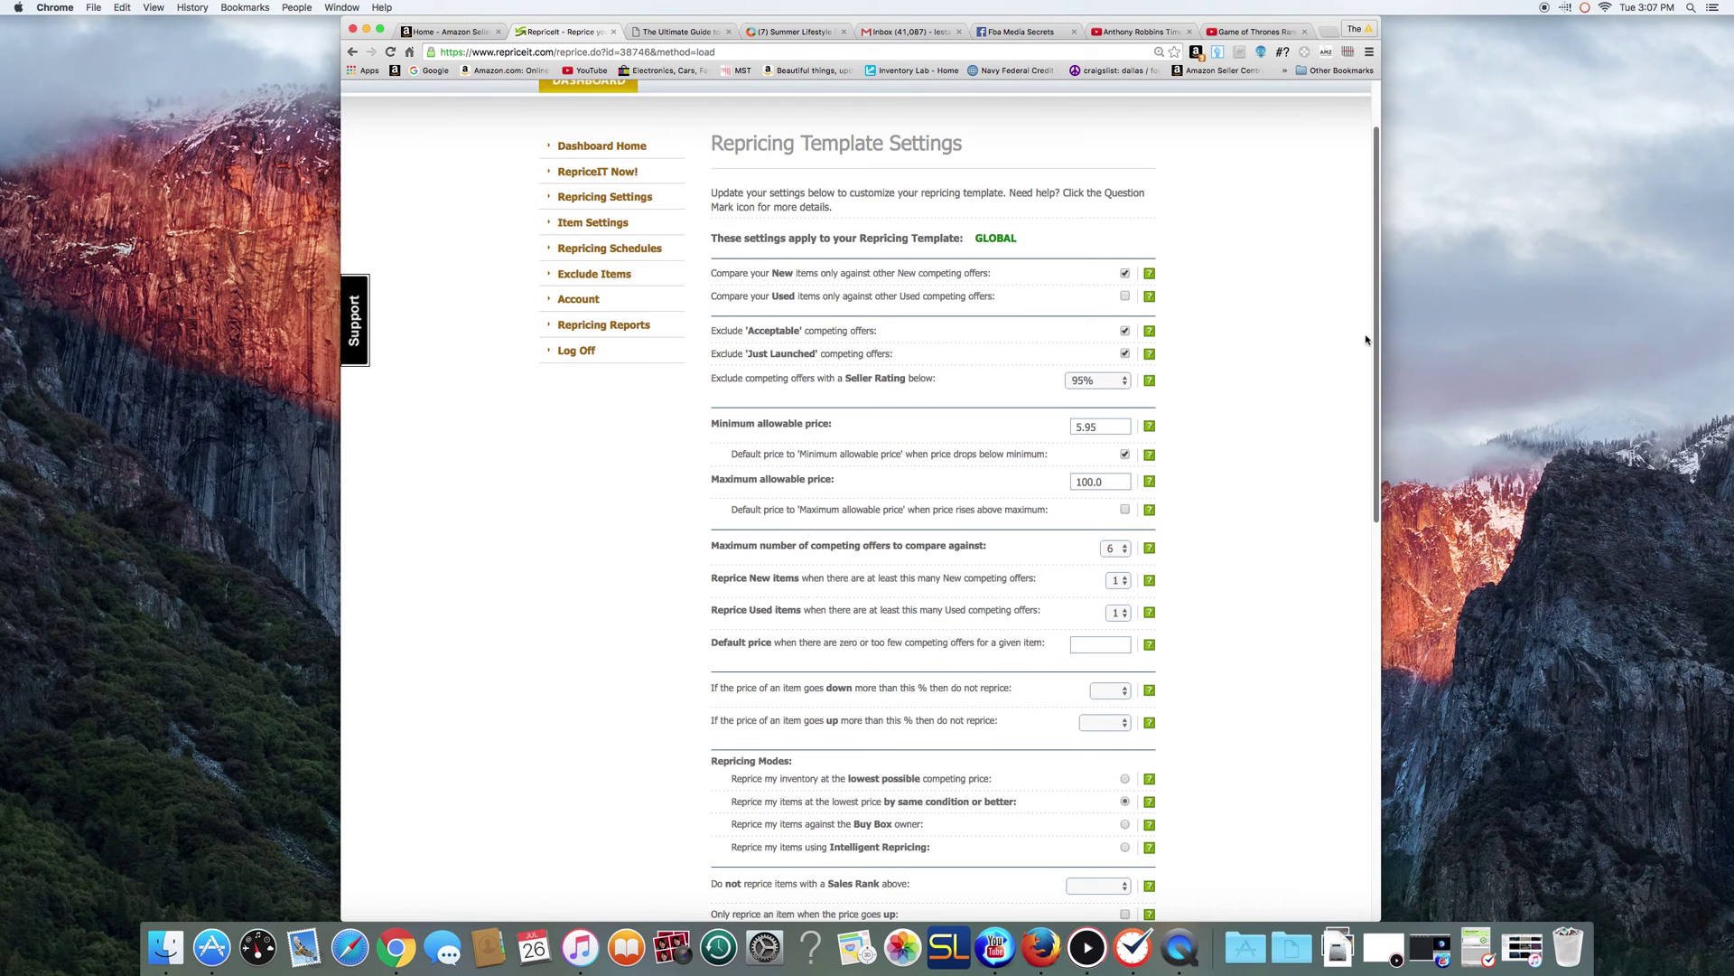
Step: Tick 'Compare your Used items only against other Used competing offers' for GLOBAL
click(1125, 296)
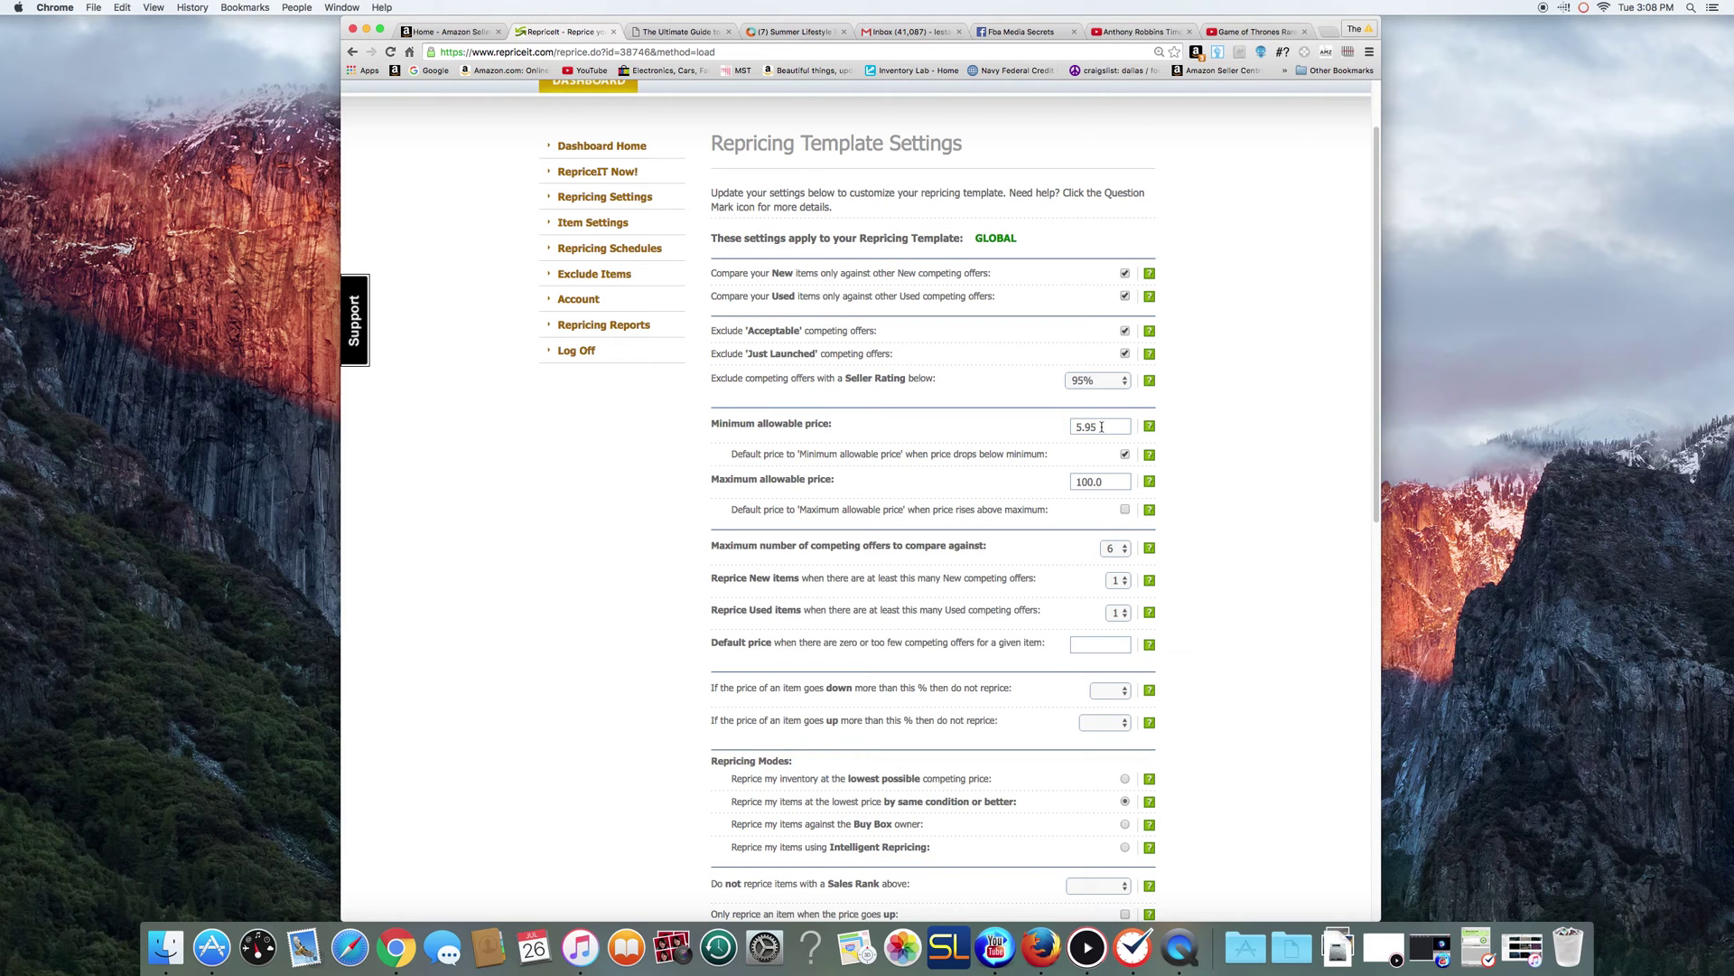
Step: Change the minimum allowable price from 5.95 to 5.25
double_click(1129, 427)
text(4.955.15)
key(BackSpace)
key(BackSpace)
key(BackSpace)
key(BackSpace)
key(BackSpace)
key(BackSpace)
key(BackSpace)
key(BackSpace)
text(51)
key(BackSpace)
key(BackSpace)
text(.2)
click(1062, 464)
Step: Toggle defaulting to the minimum allowable price and open the maximum competing offers choices
mouse_move(1148, 458)
click(1125, 454)
click(1126, 552)
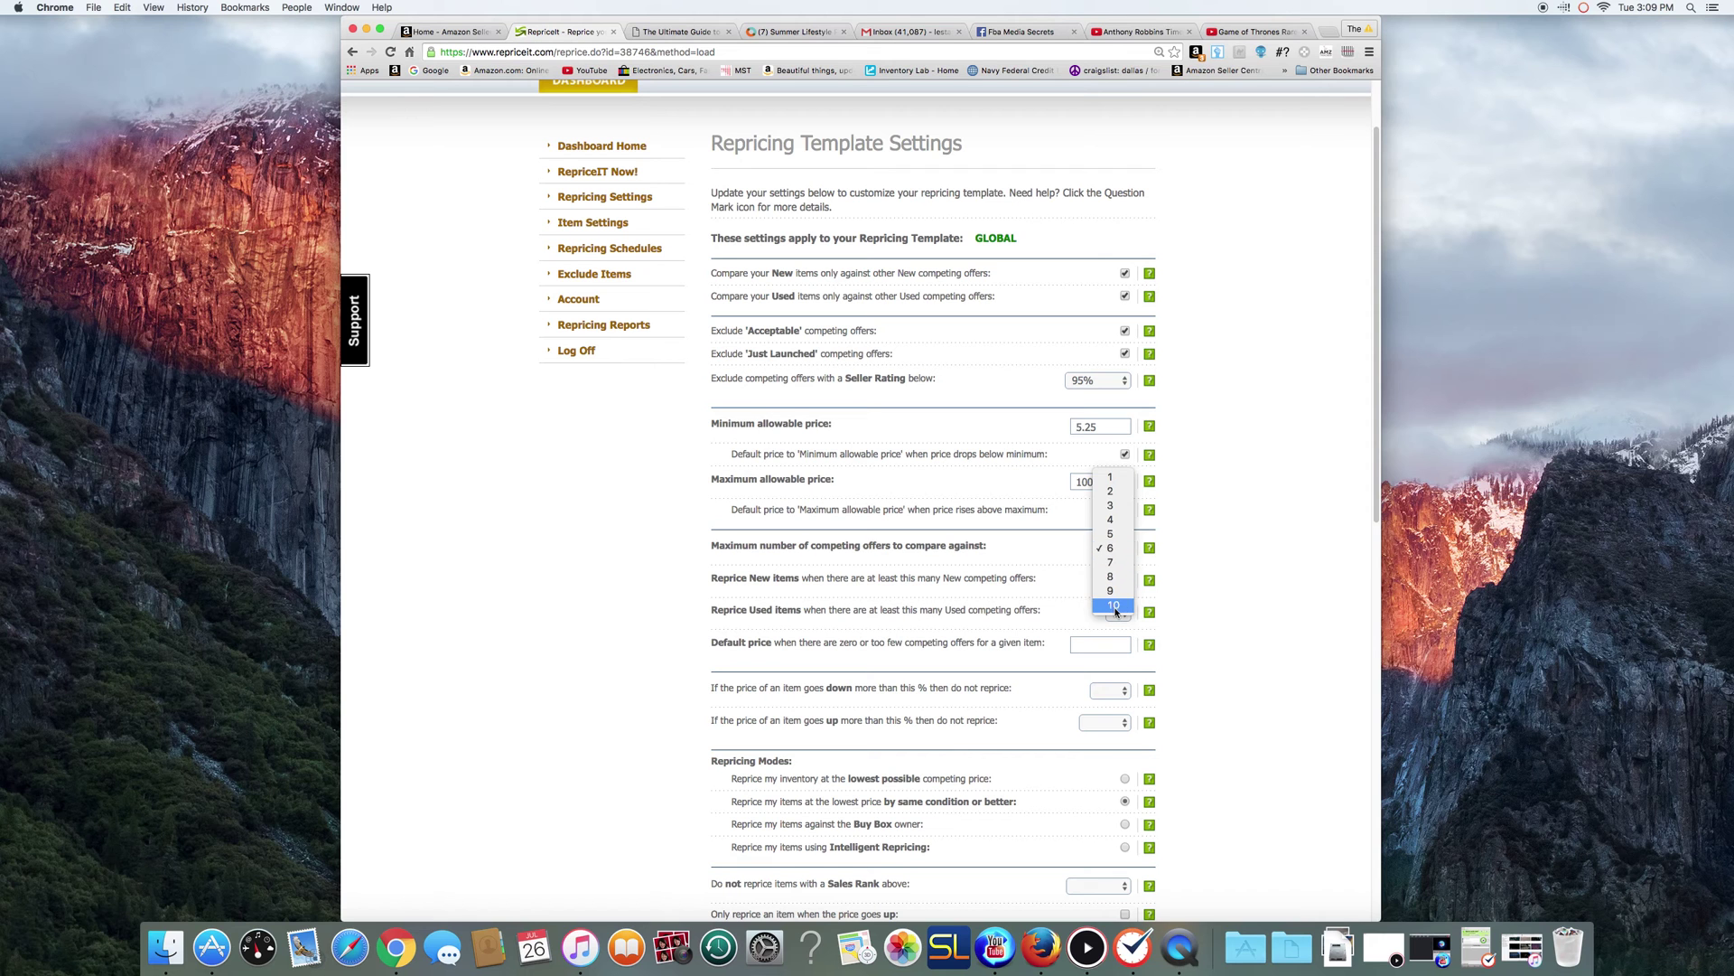
click(1126, 549)
click(1126, 551)
click(1129, 549)
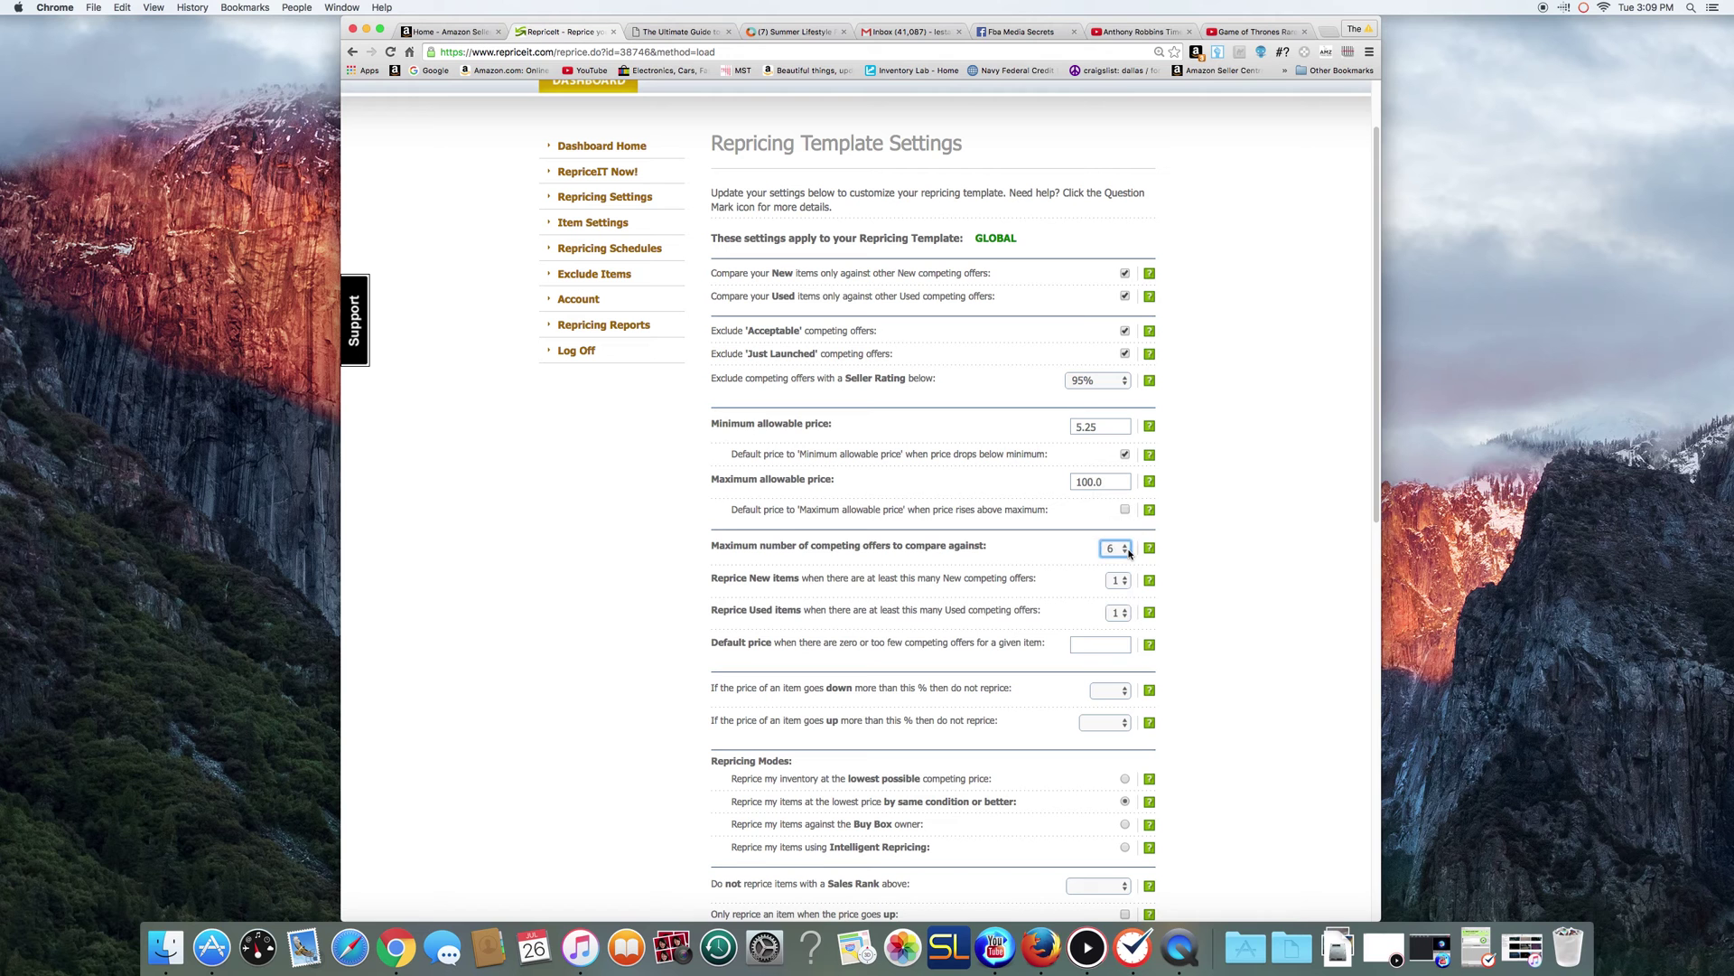
click(1150, 549)
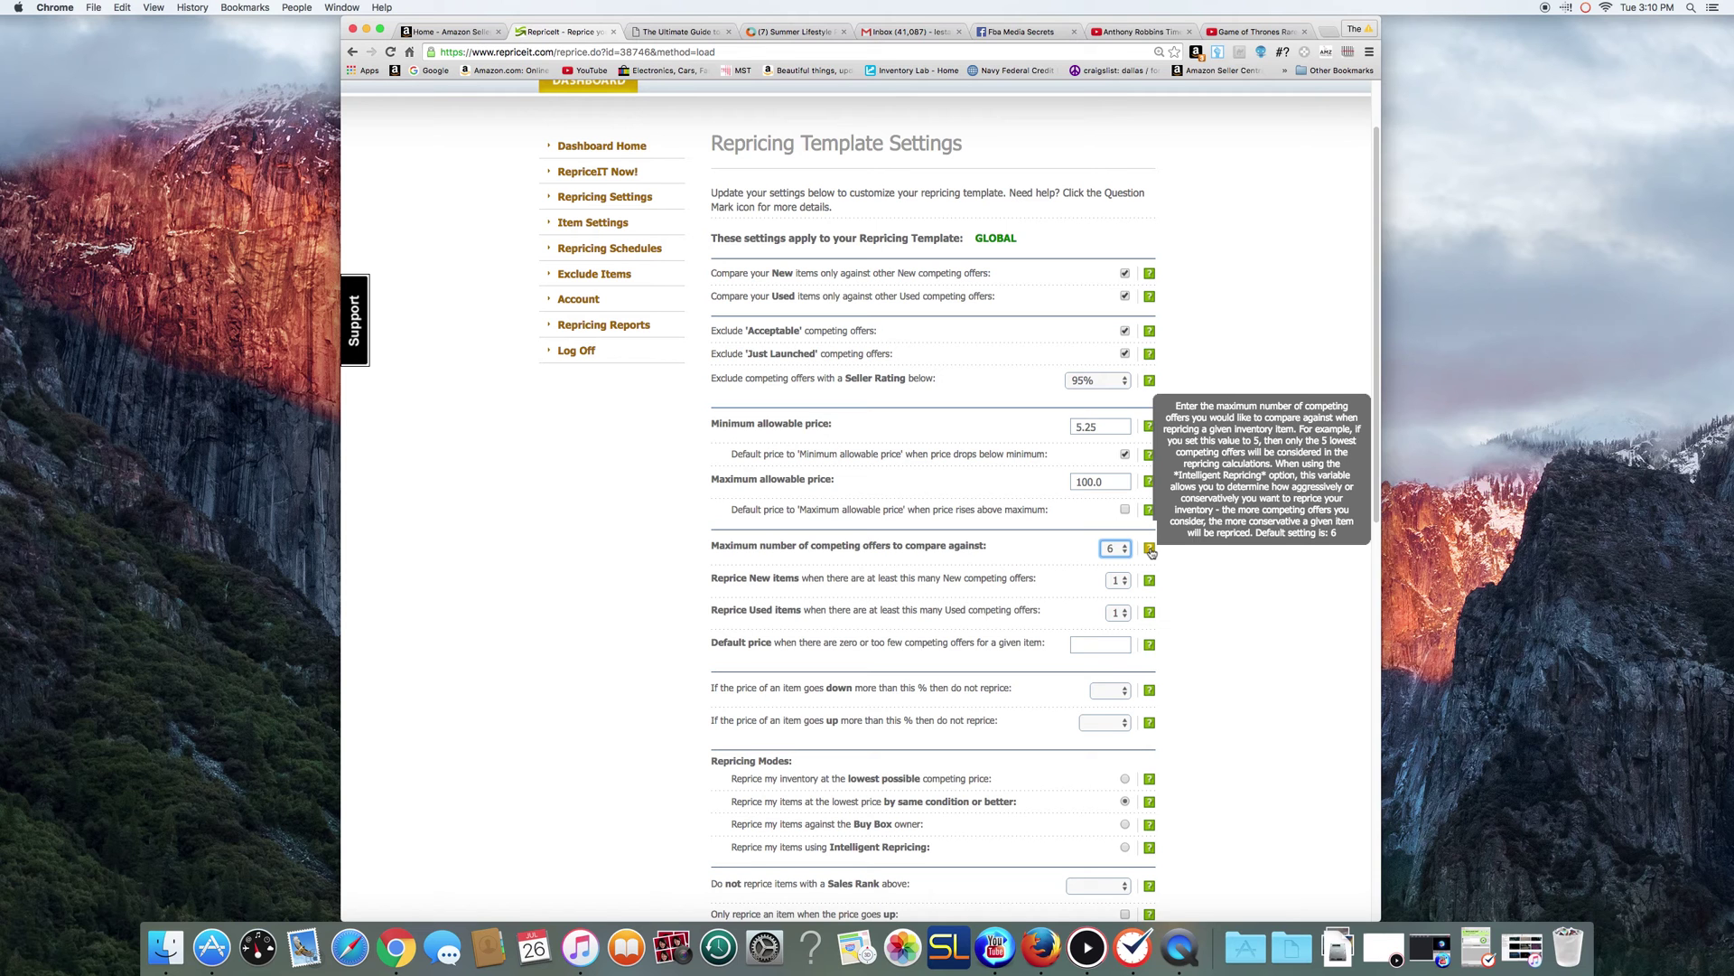
click(1123, 549)
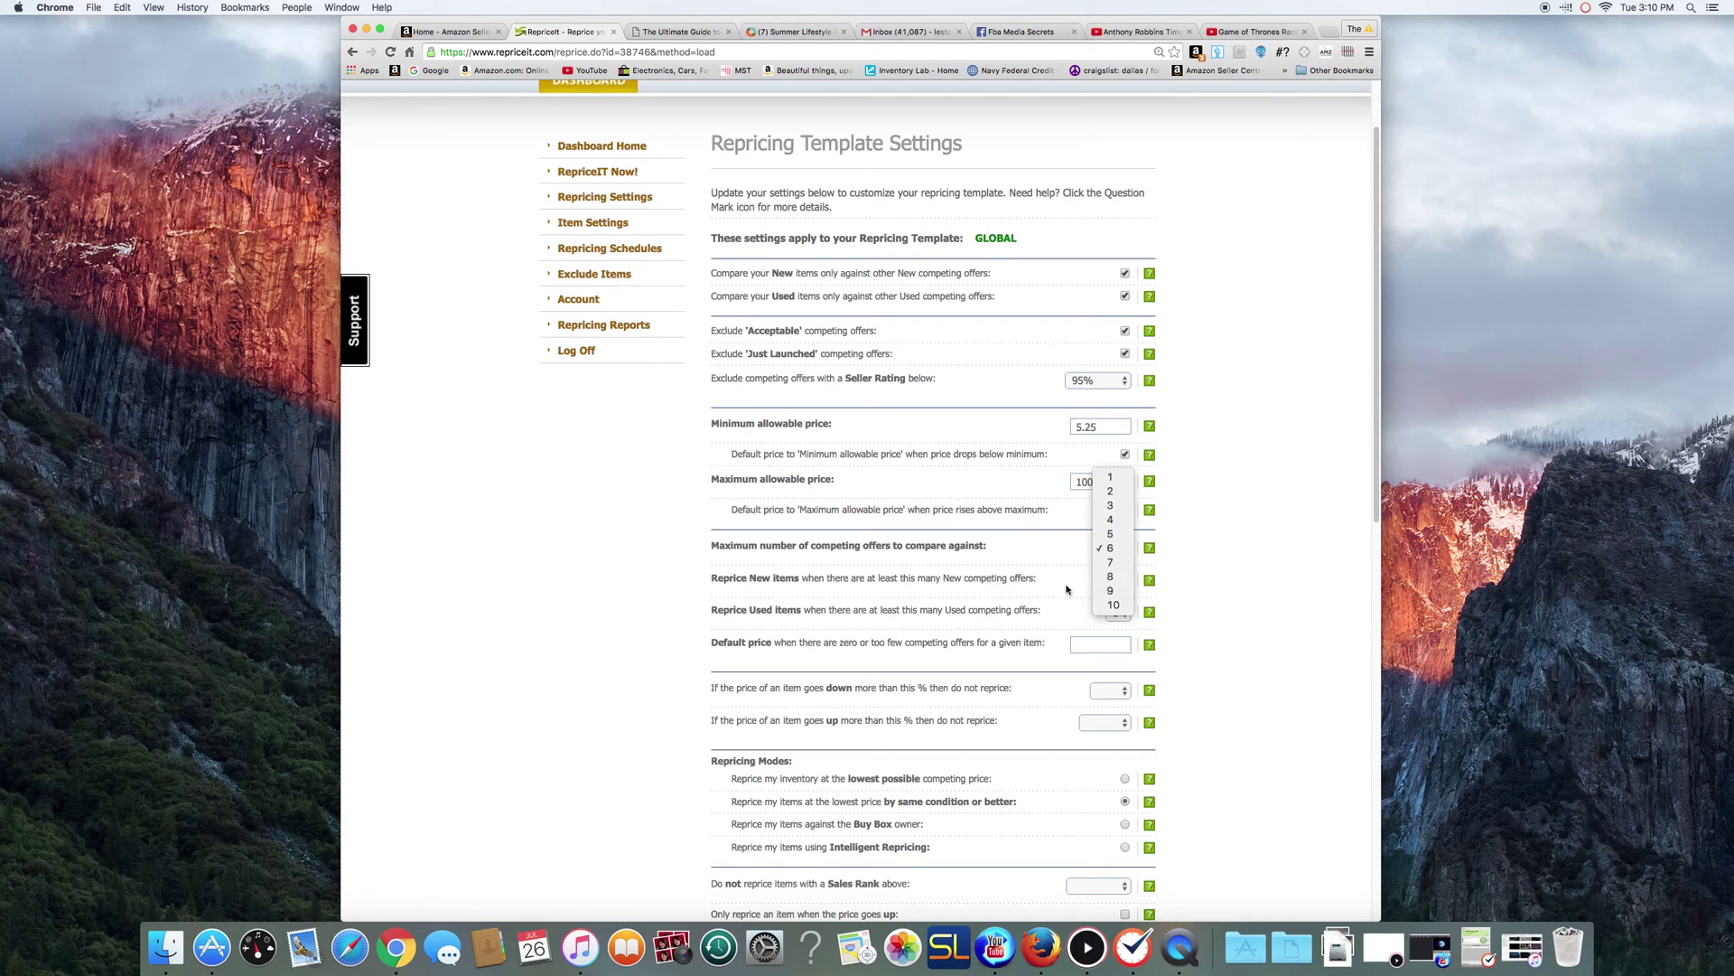
click(1110, 549)
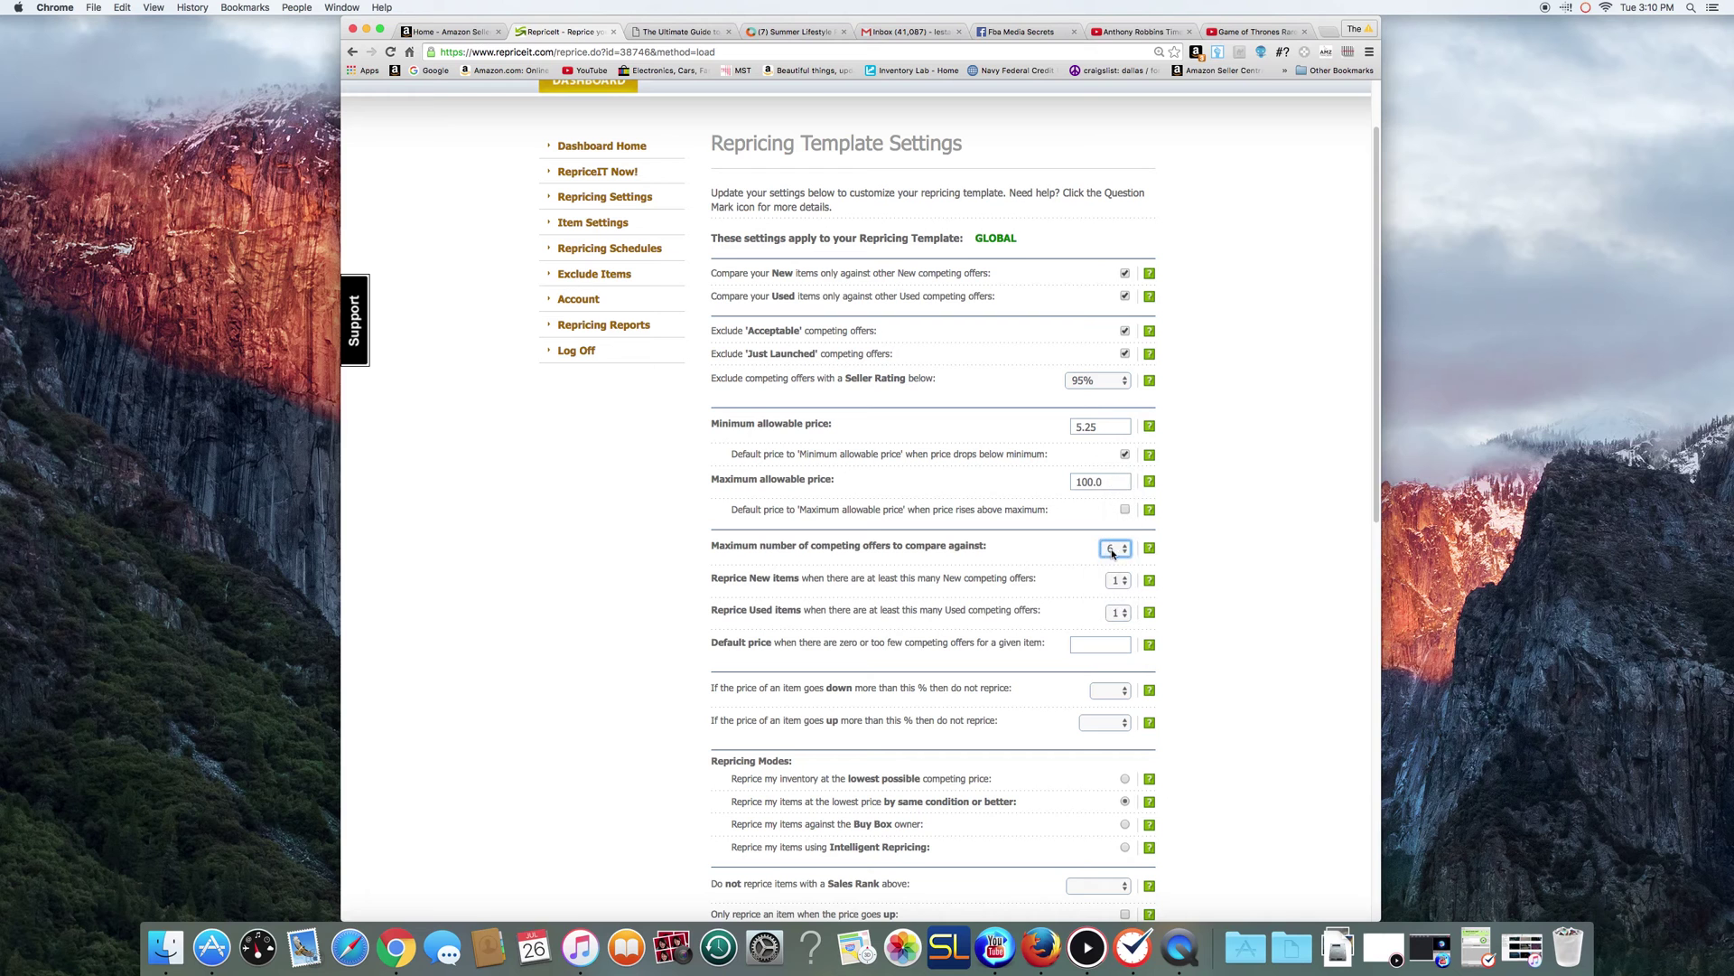
mouse_move(1138, 555)
click(1126, 583)
click(1117, 567)
click(1126, 618)
click(1120, 600)
mouse_move(1150, 614)
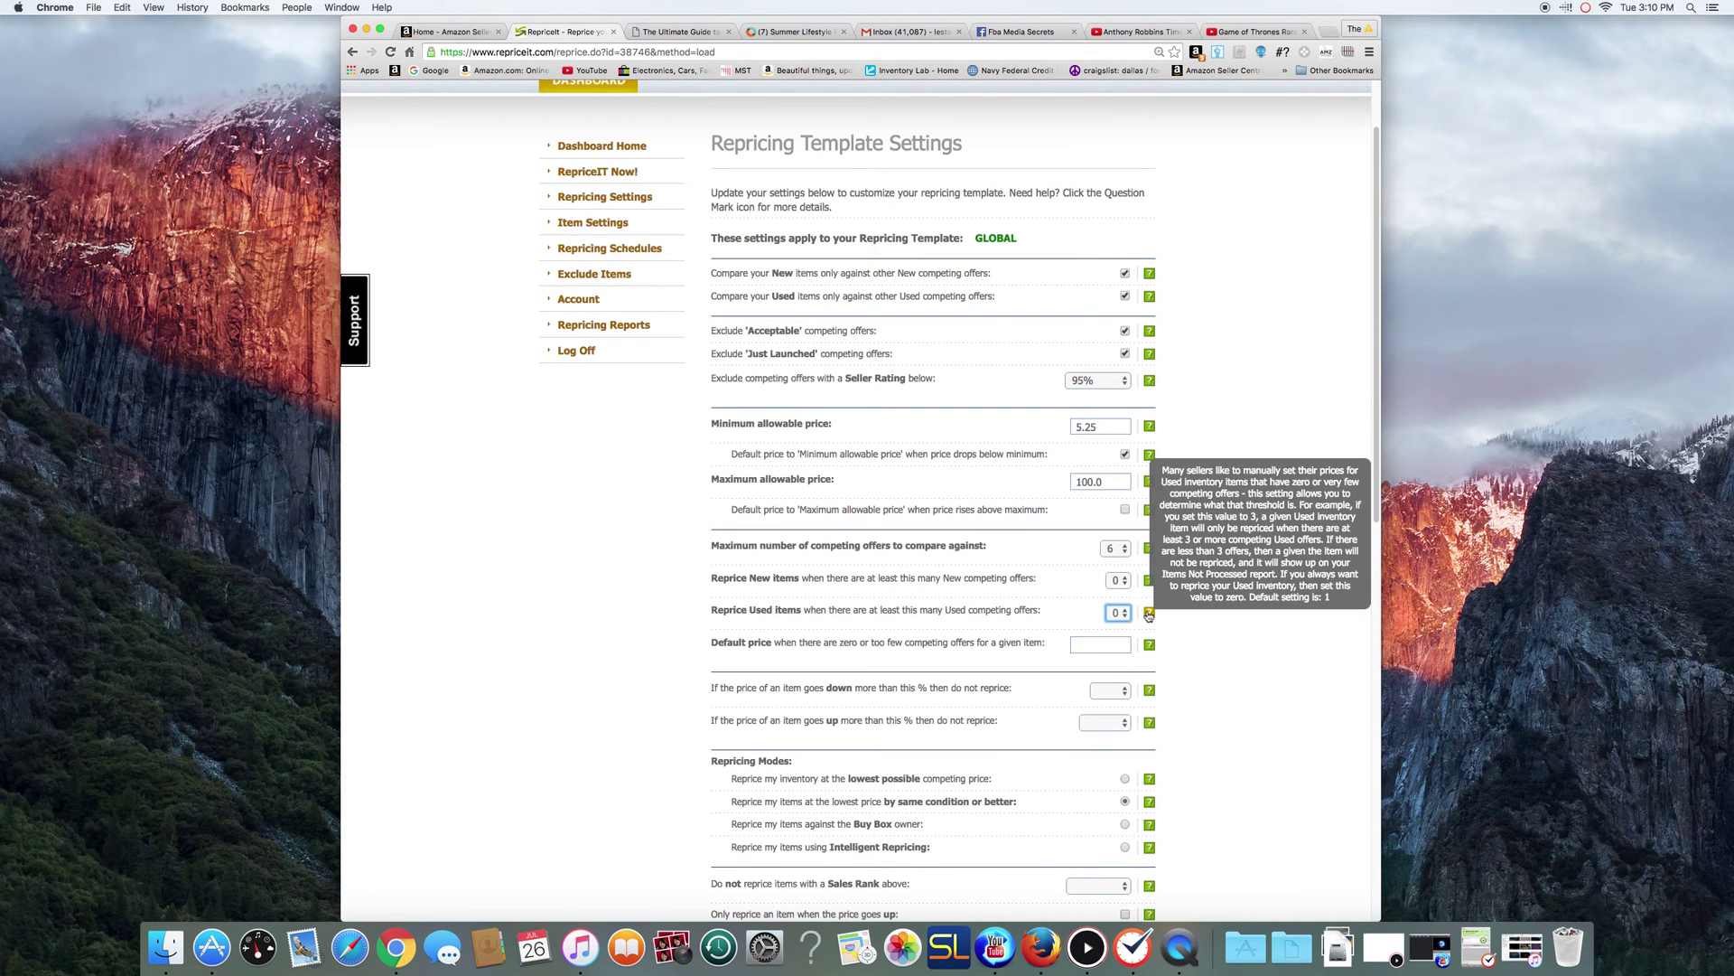
click(1126, 582)
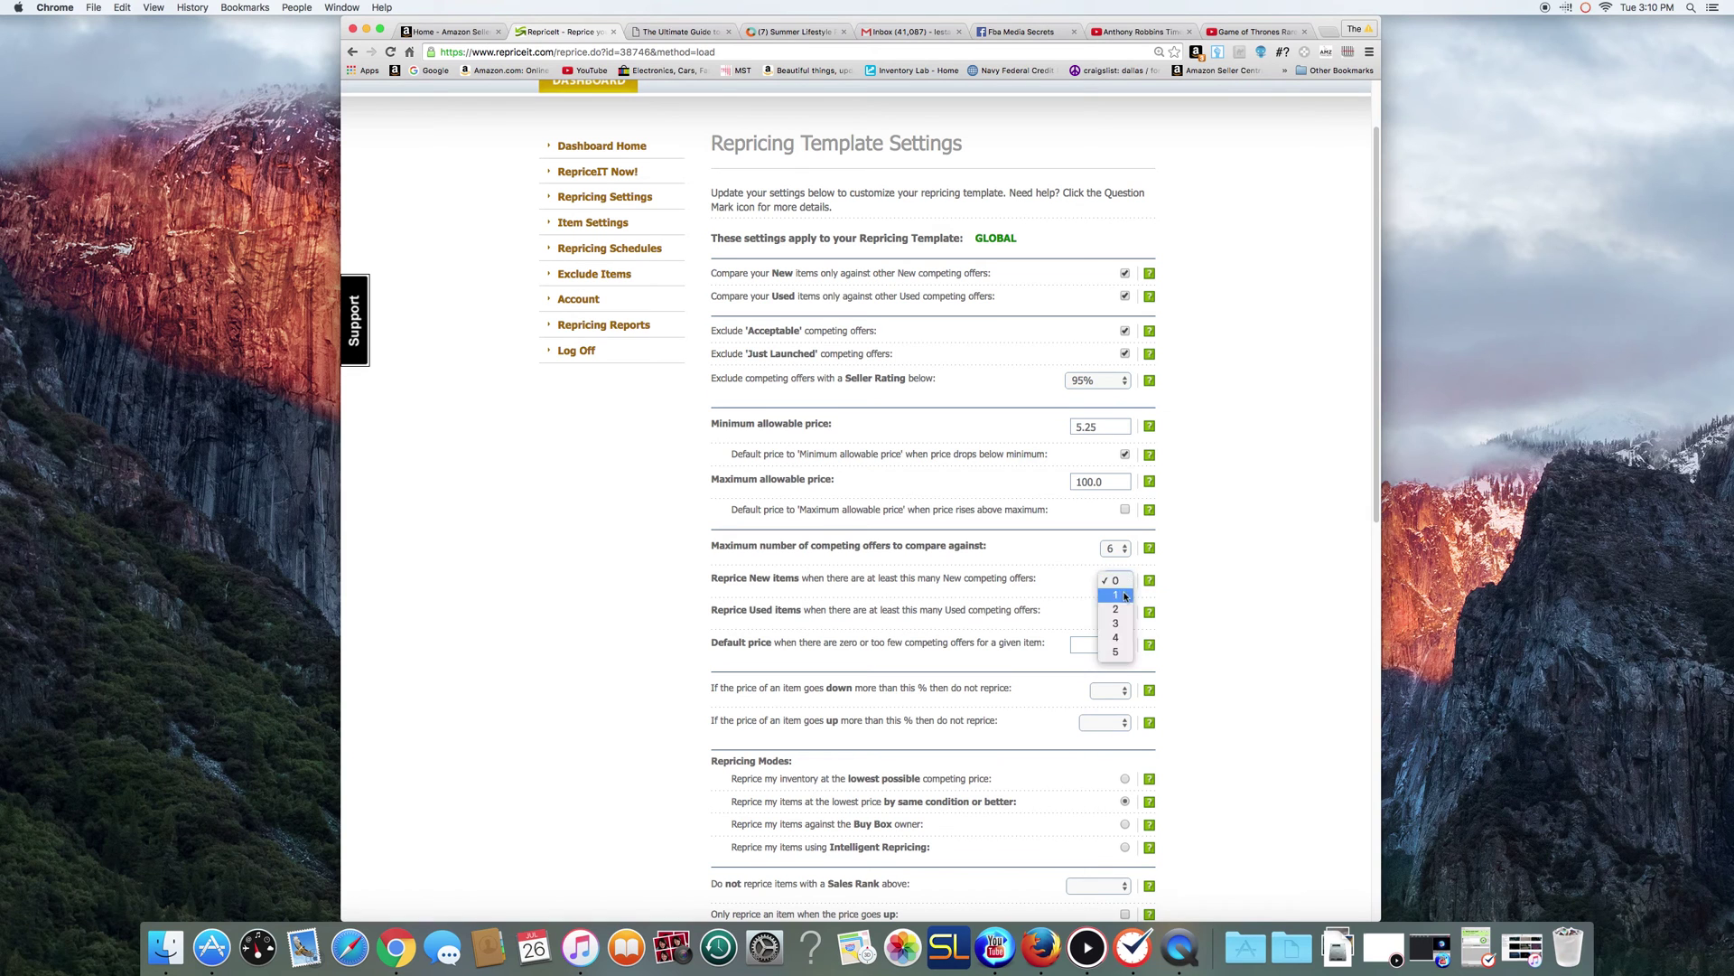
click(1116, 595)
click(1120, 613)
click(1121, 614)
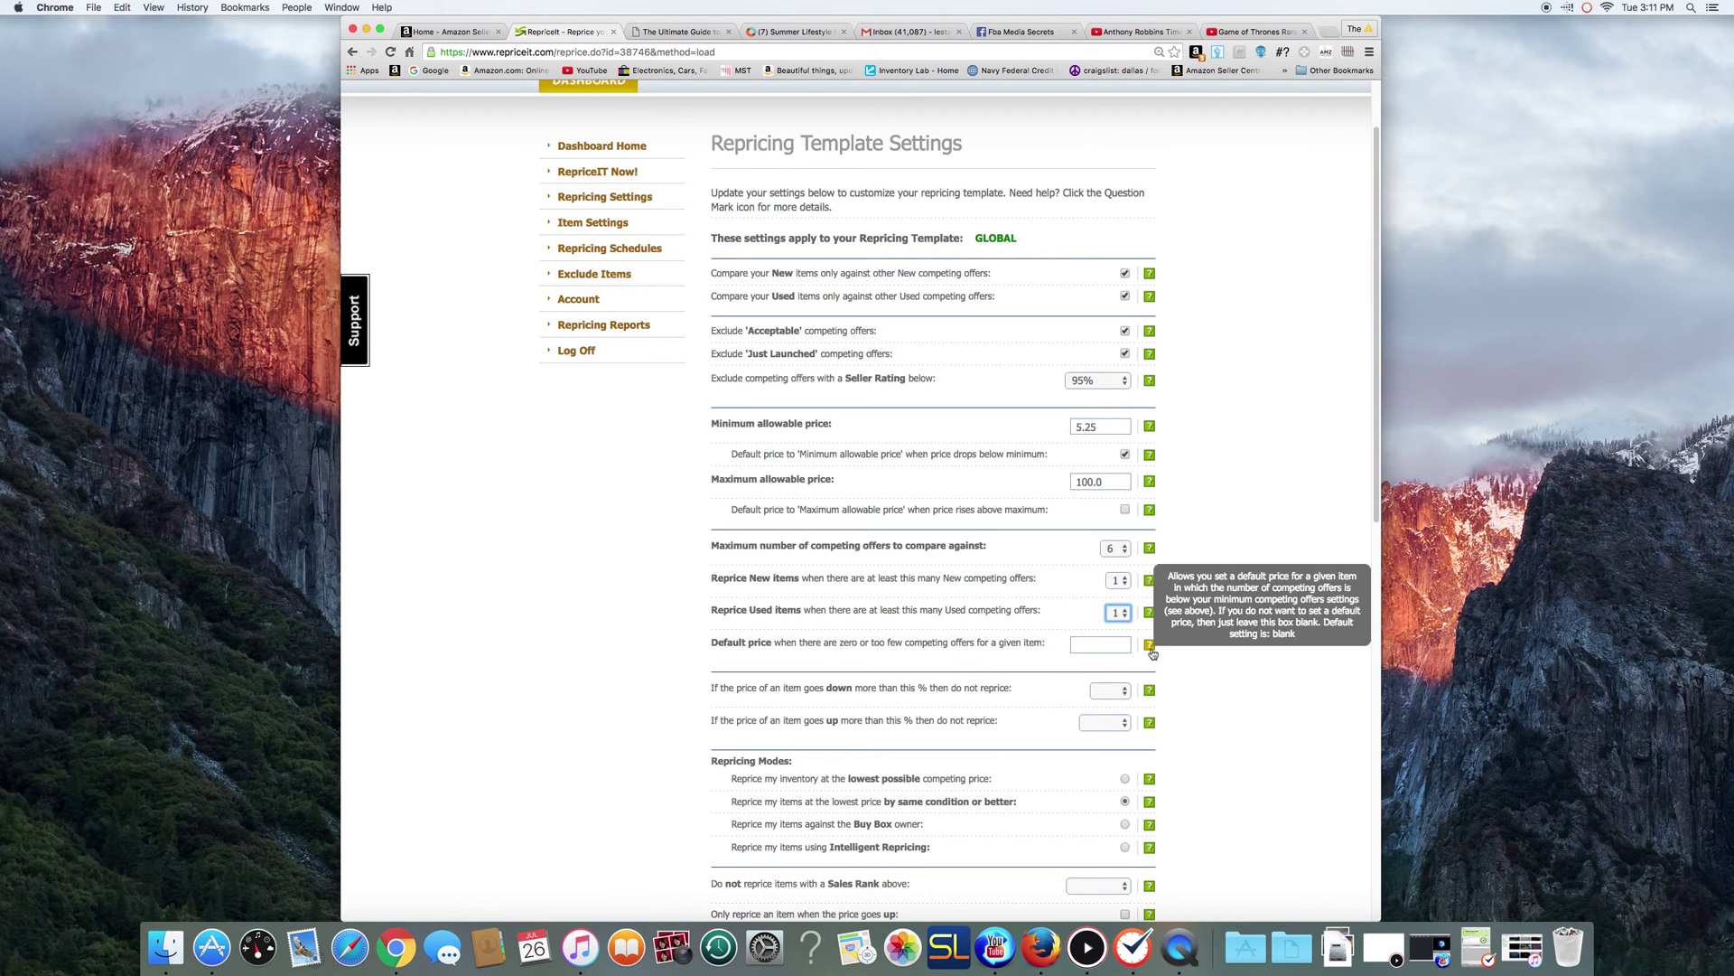
mouse_move(1152, 646)
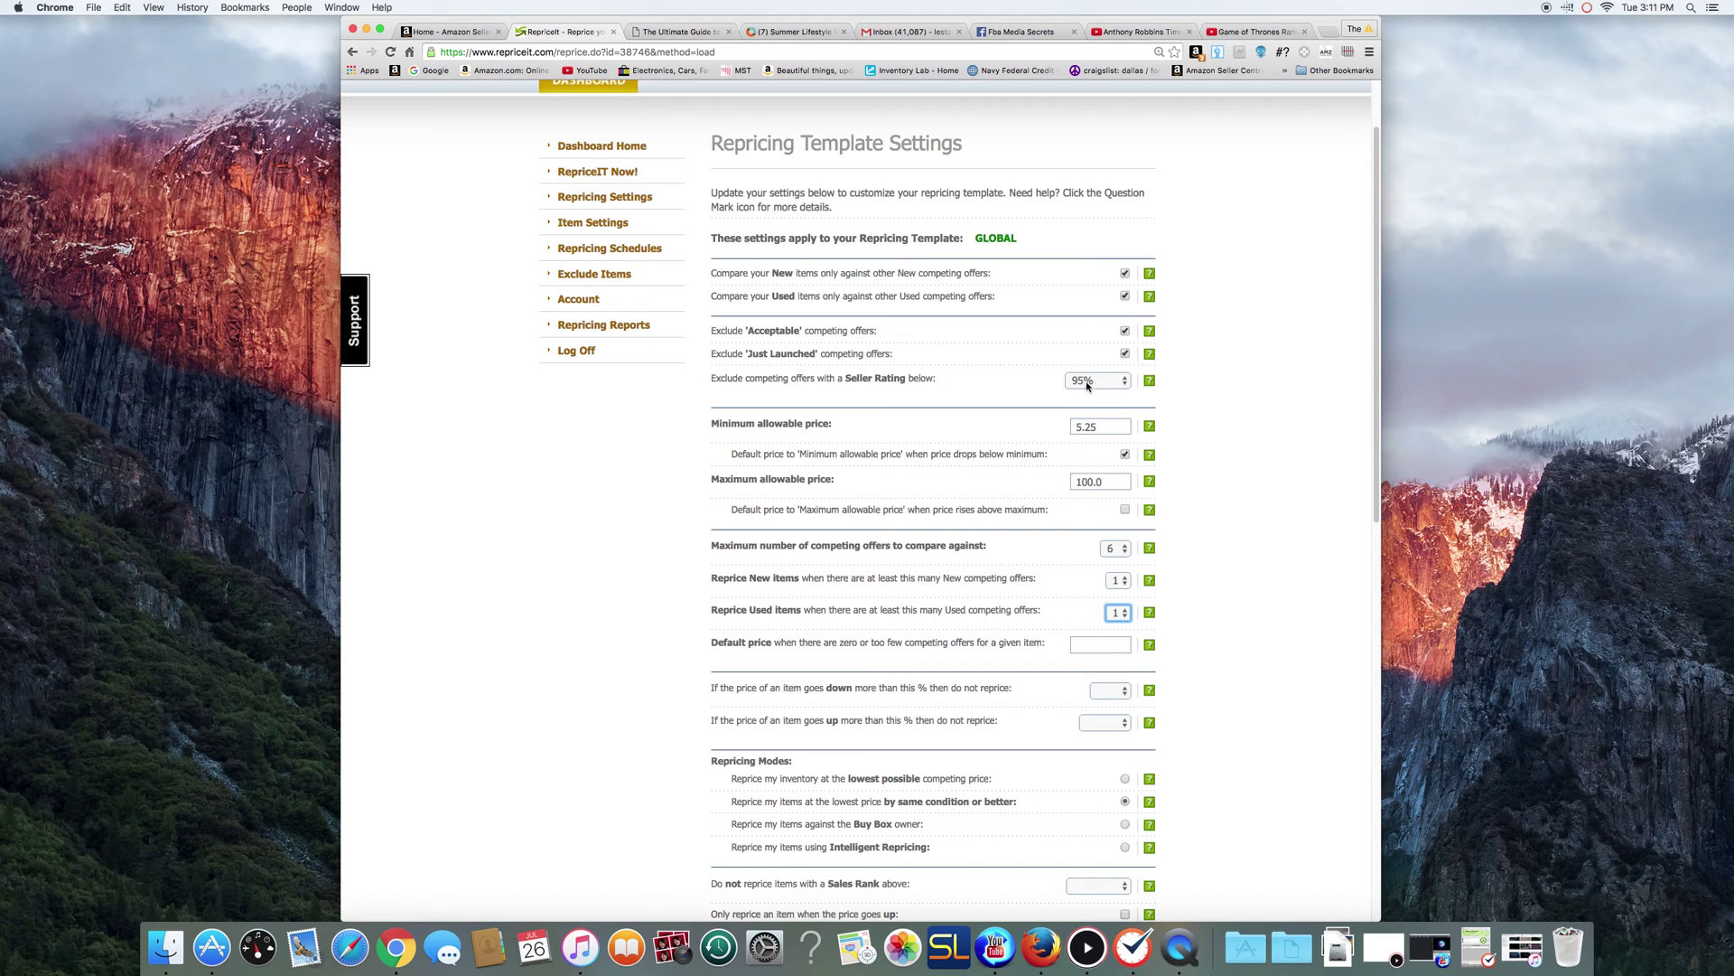
click(1124, 380)
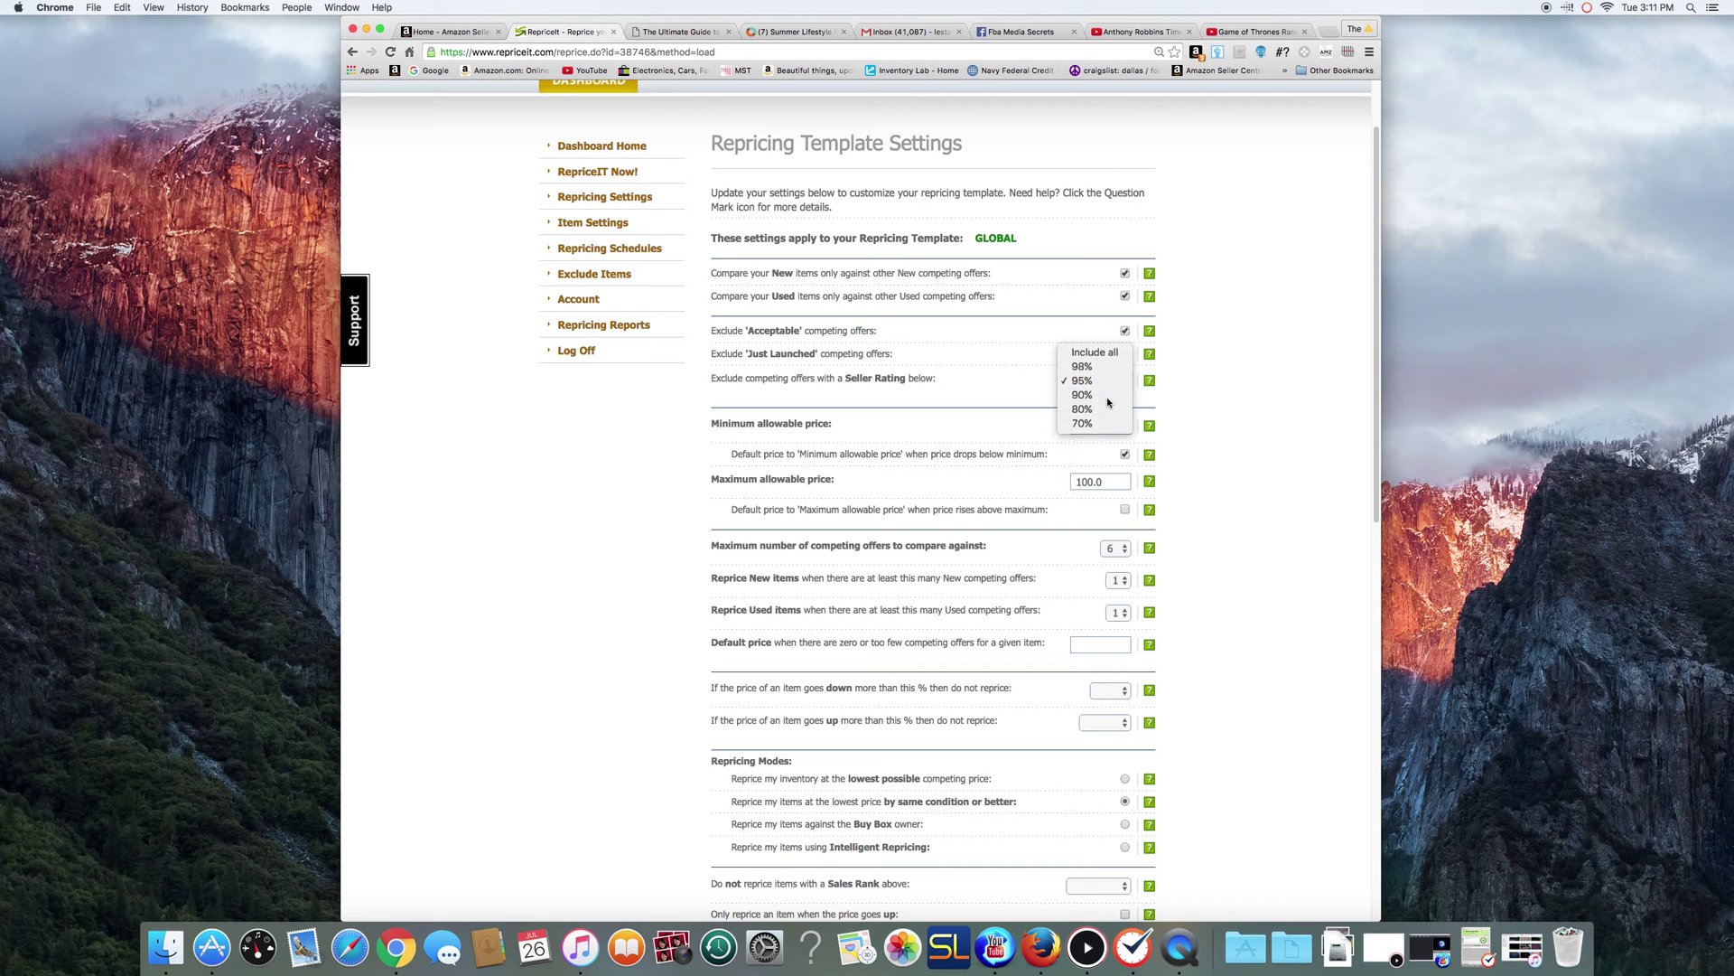
click(1109, 402)
click(1107, 377)
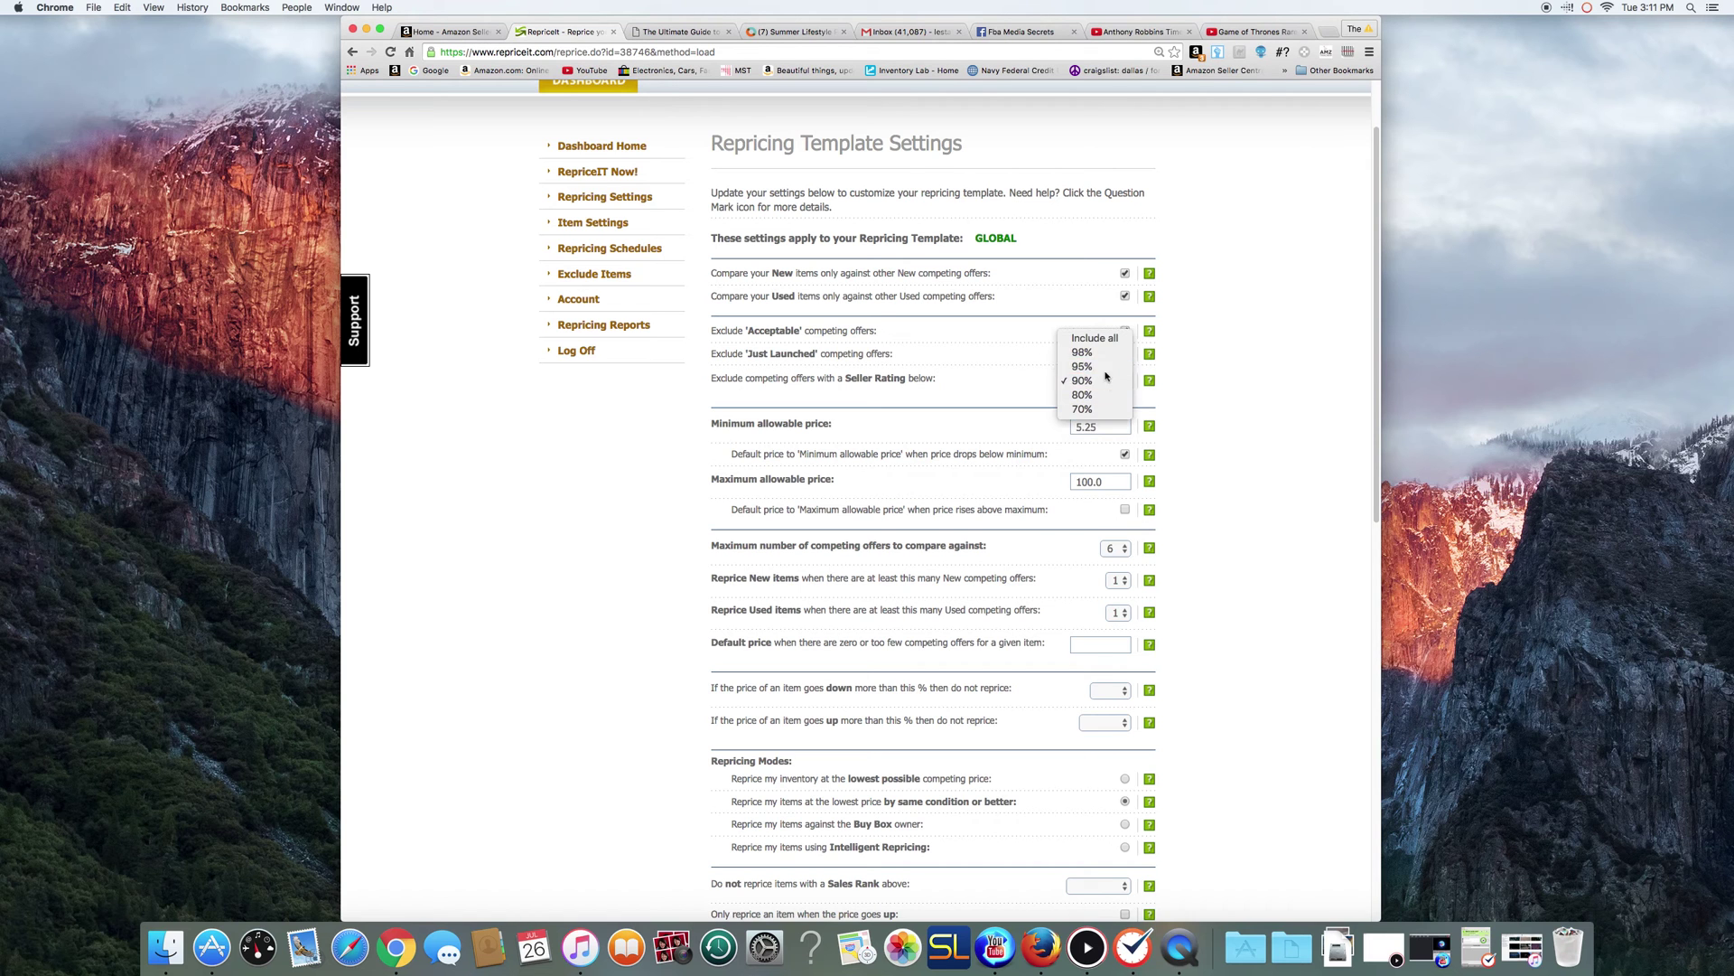
click(1105, 368)
scroll(1376, 417, down, 2)
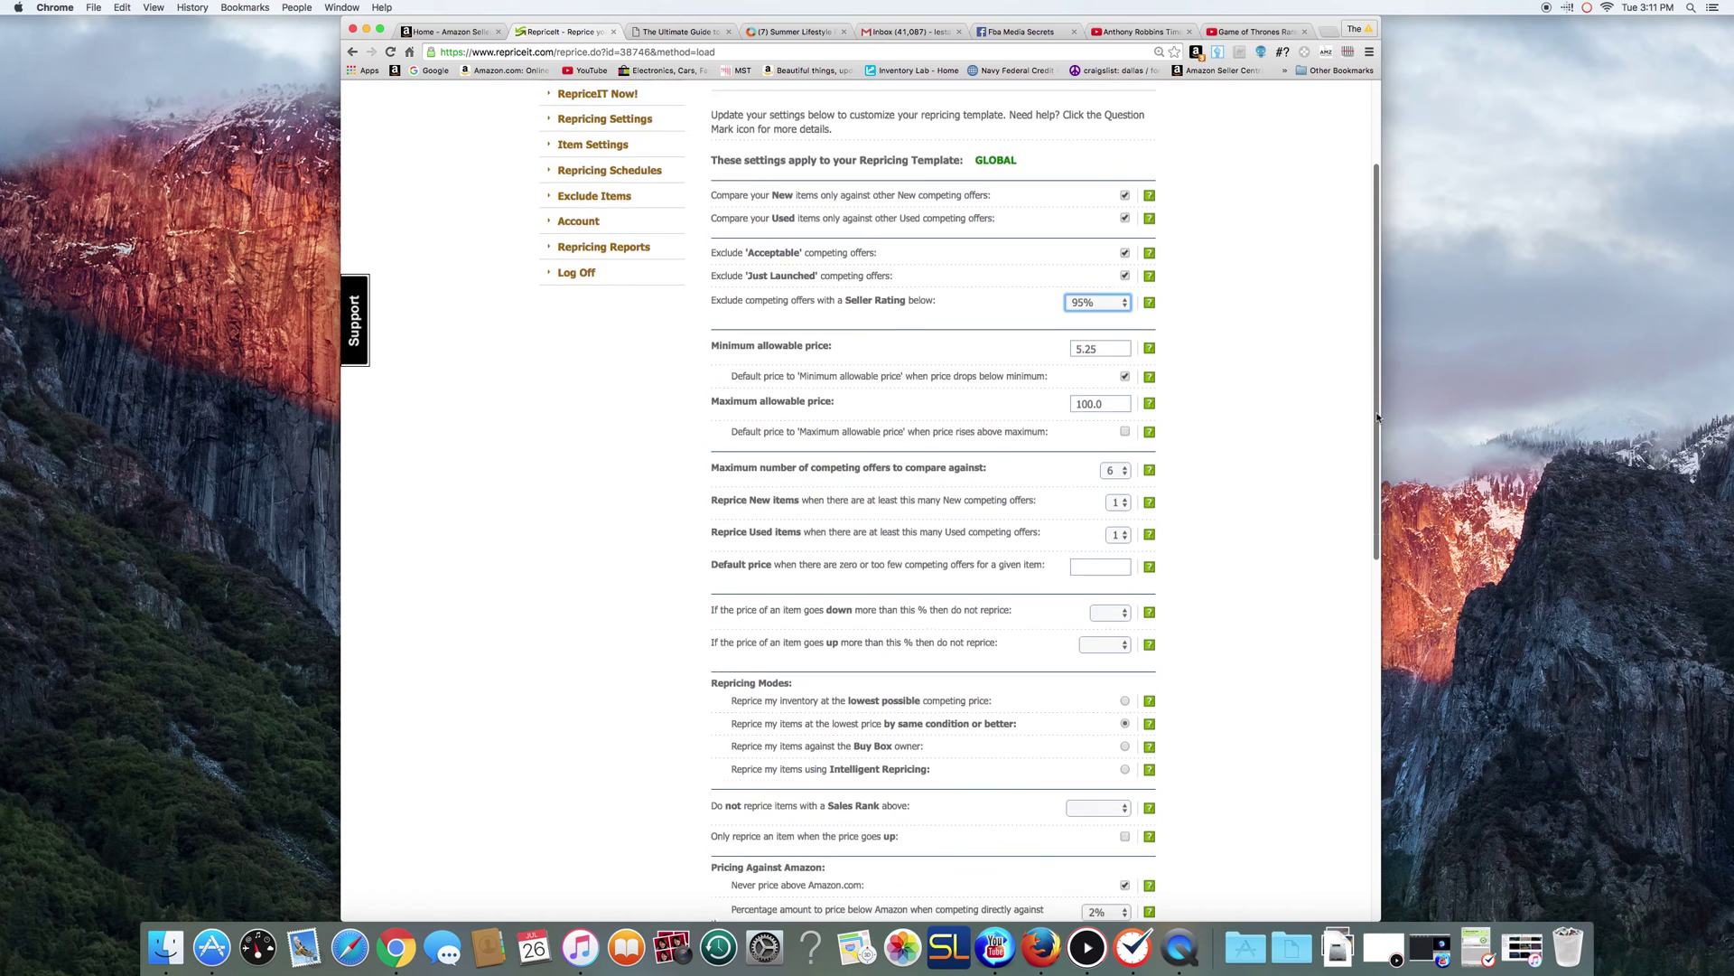
scroll(1377, 417, down, 4)
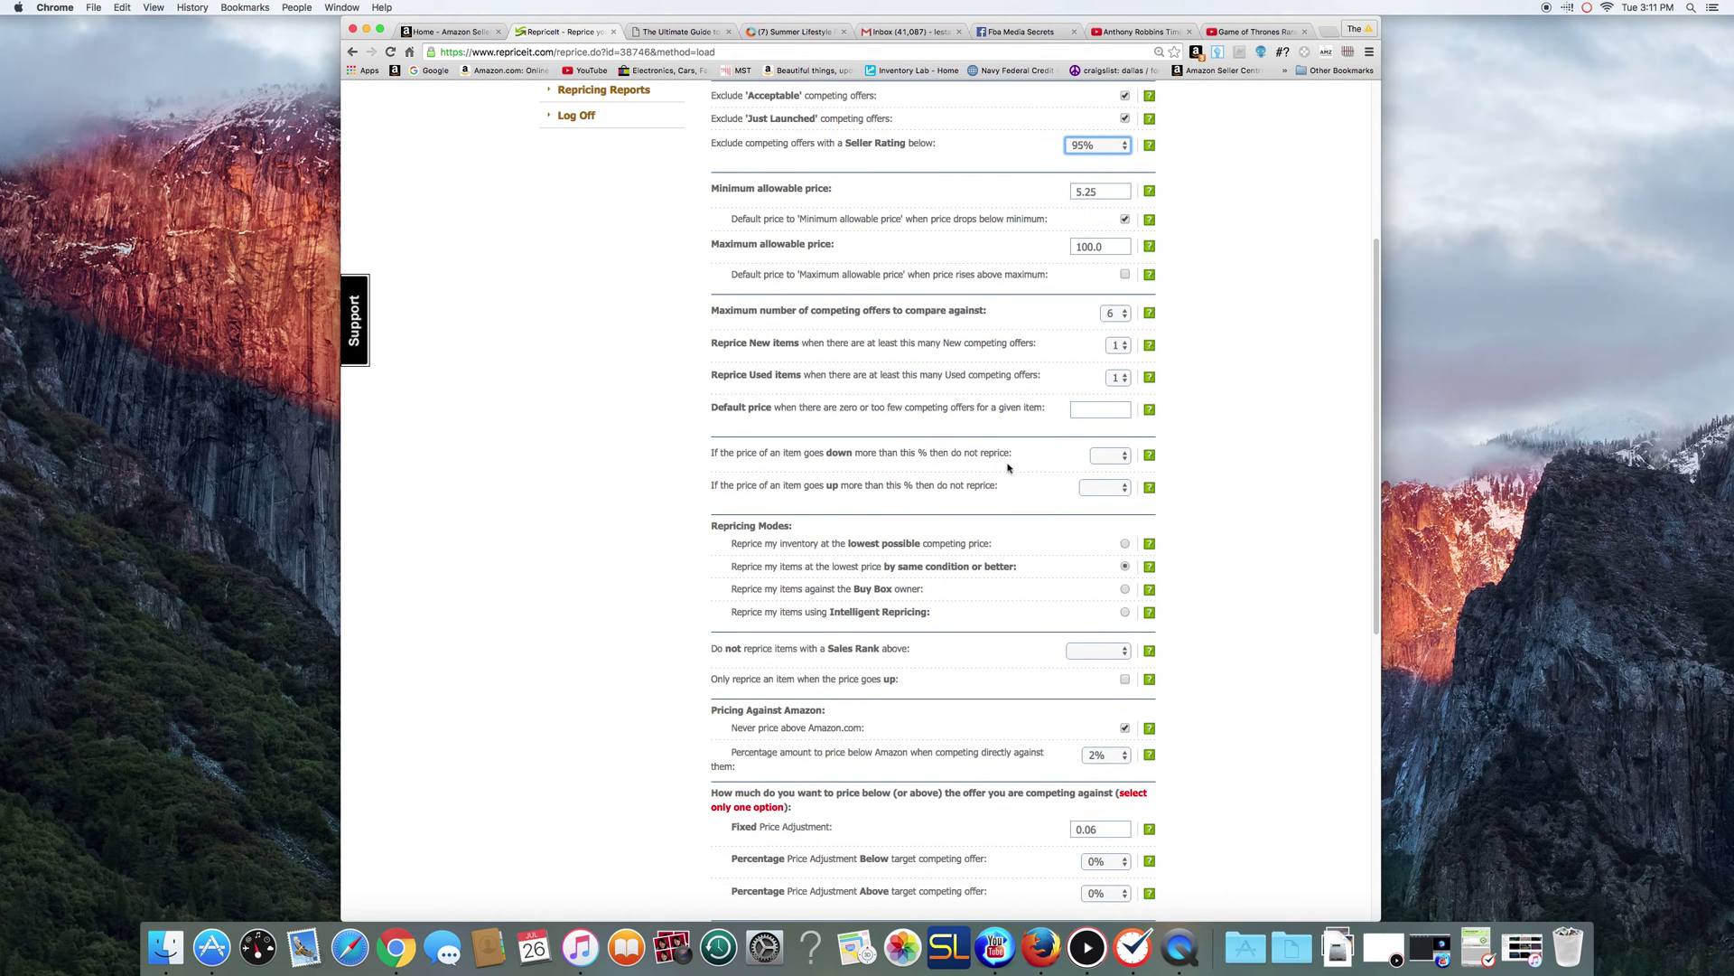
mouse_move(1152, 461)
mouse_move(1147, 617)
click(1125, 590)
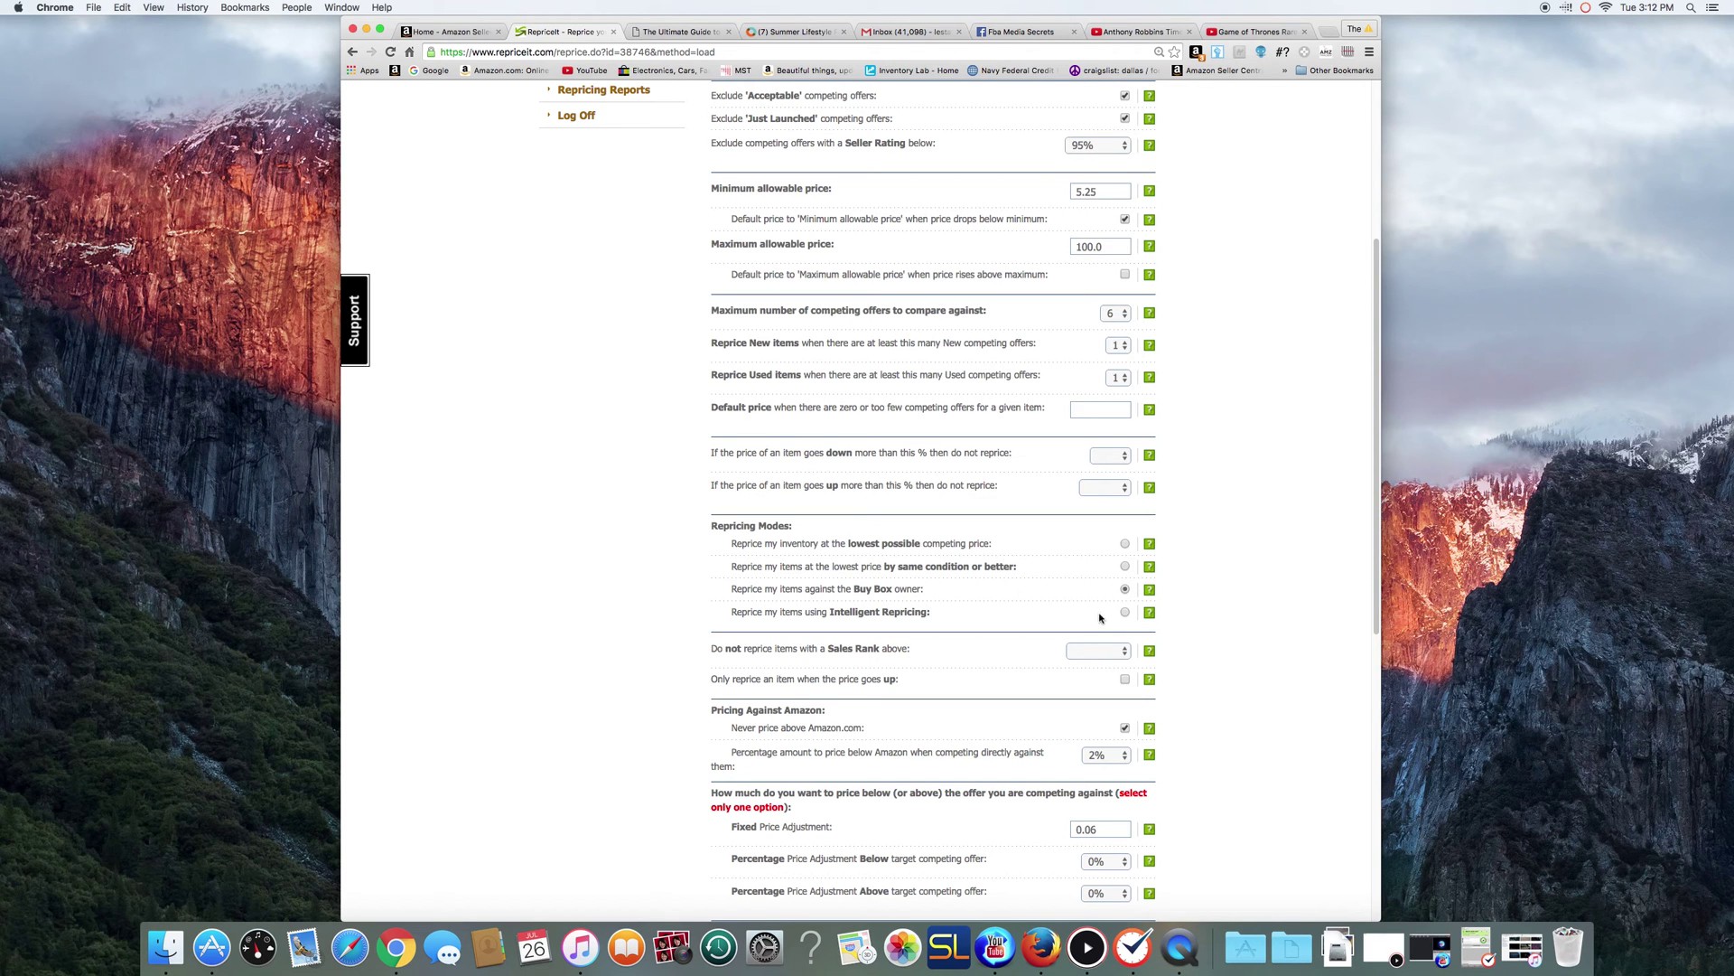
click(1126, 567)
mouse_move(1150, 569)
drag(1377, 598, 1379, 663)
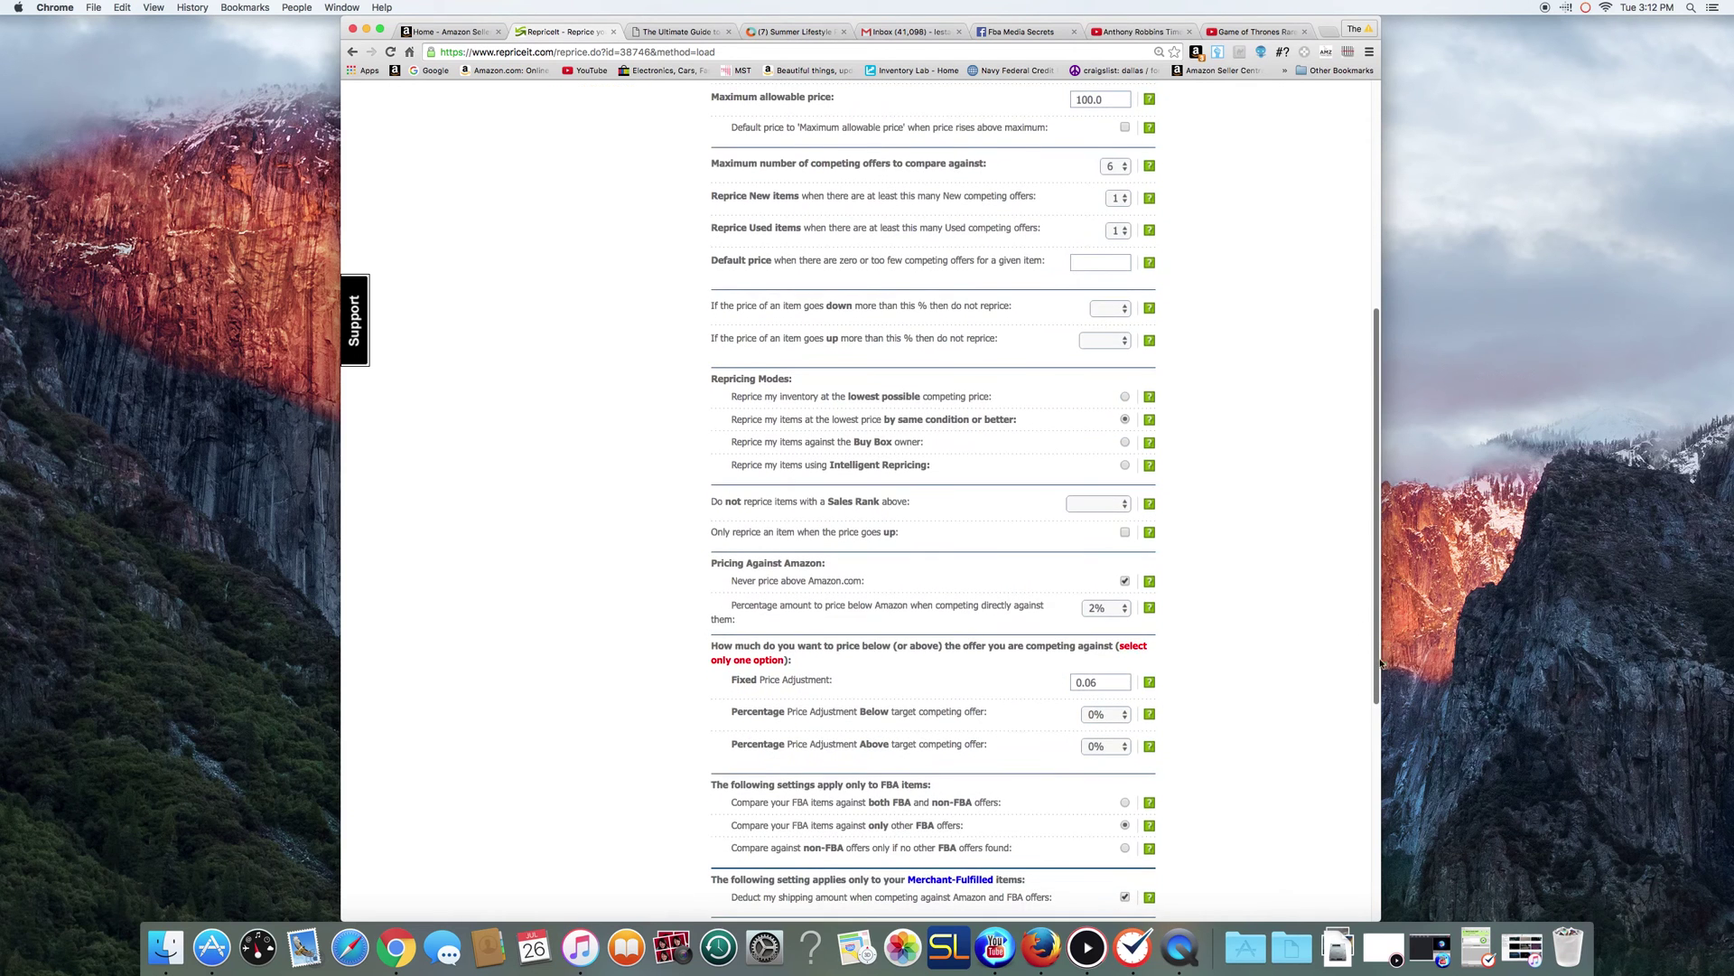
click(1128, 612)
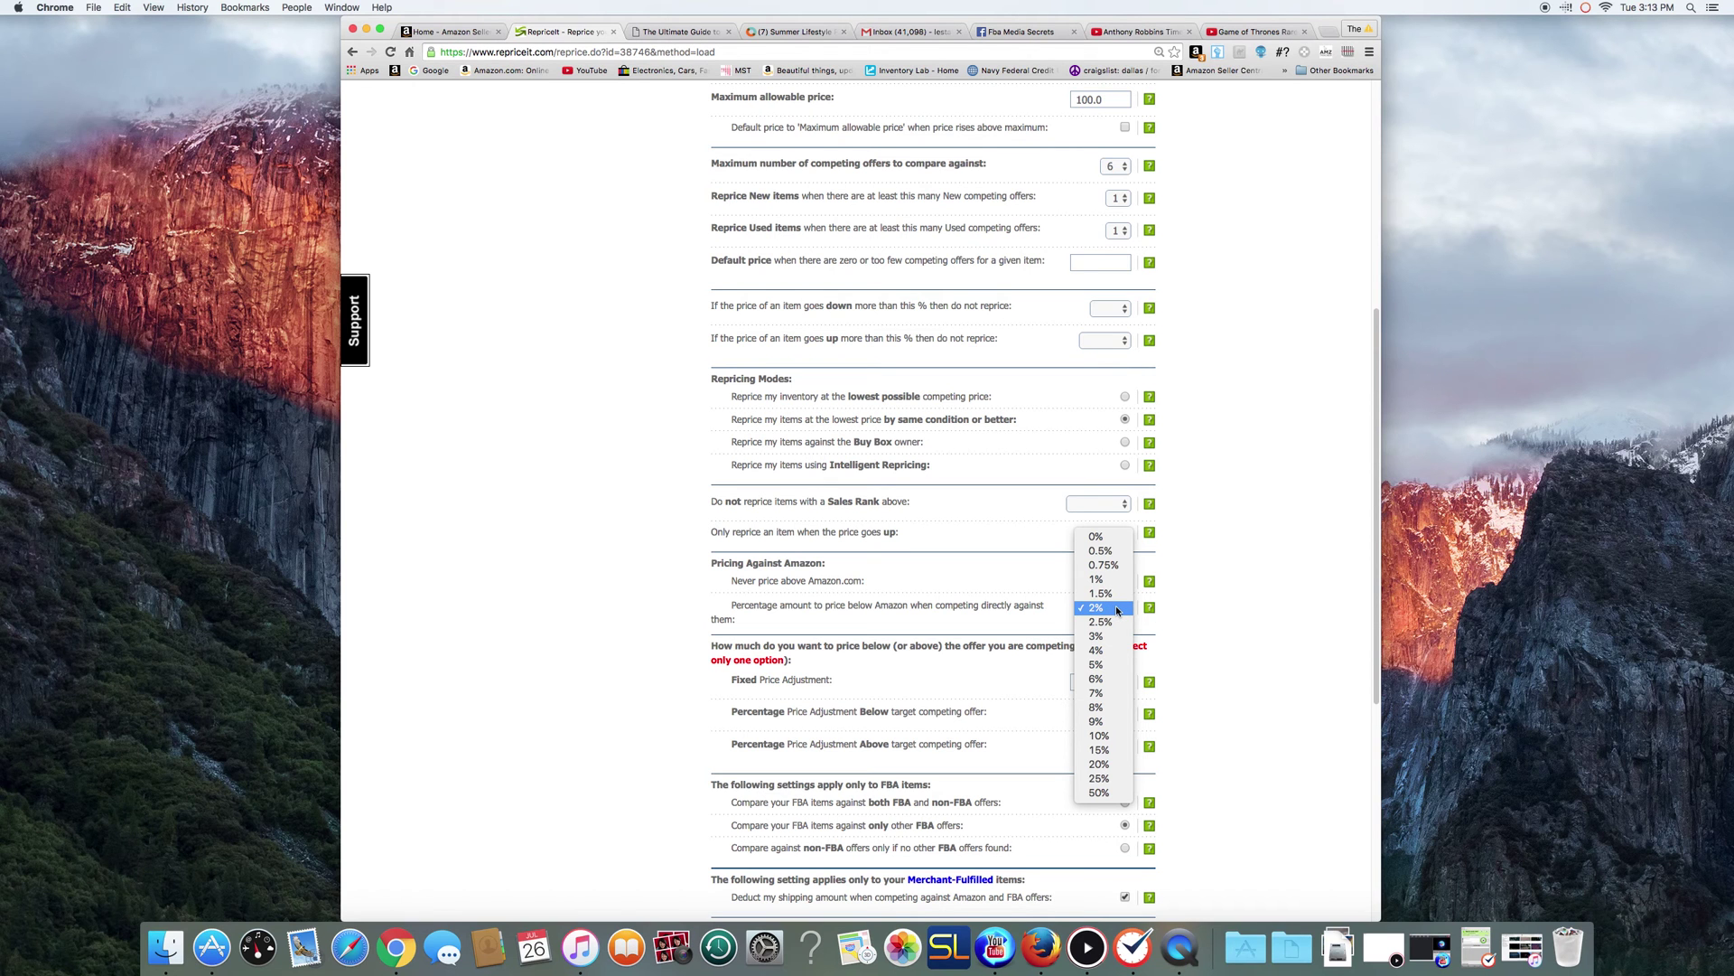
Step: Set the percentage-below-Amazon pricing to 1.5% instead of 2%
click(1191, 611)
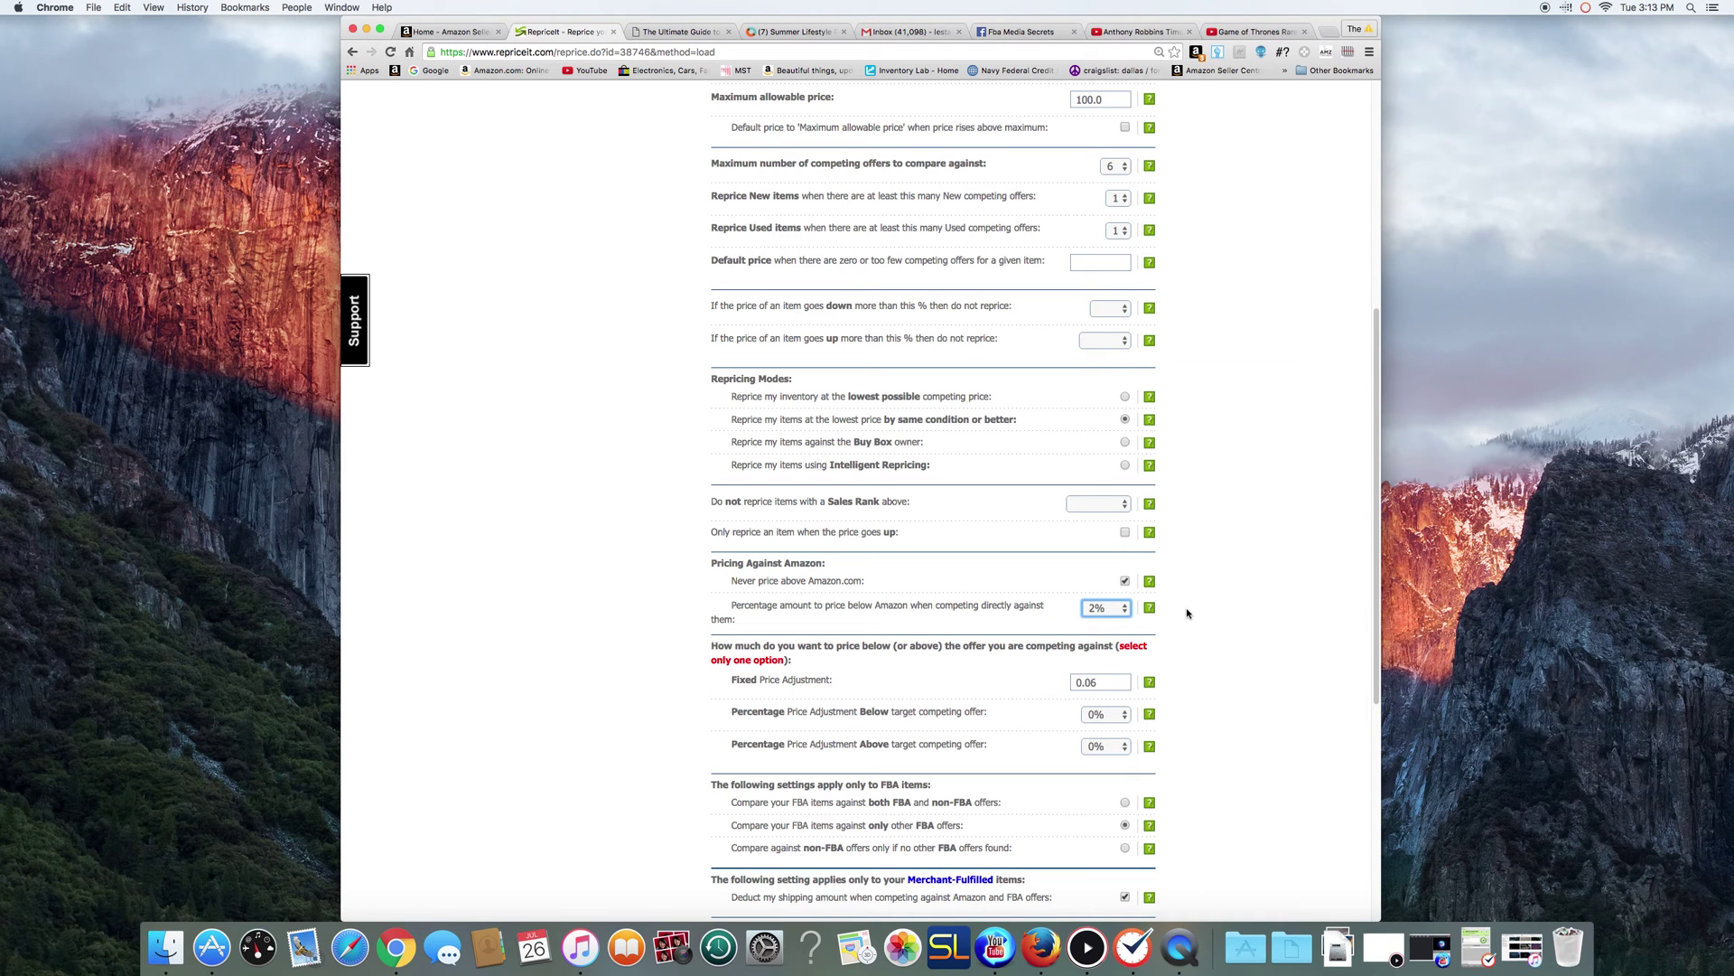
click(1126, 610)
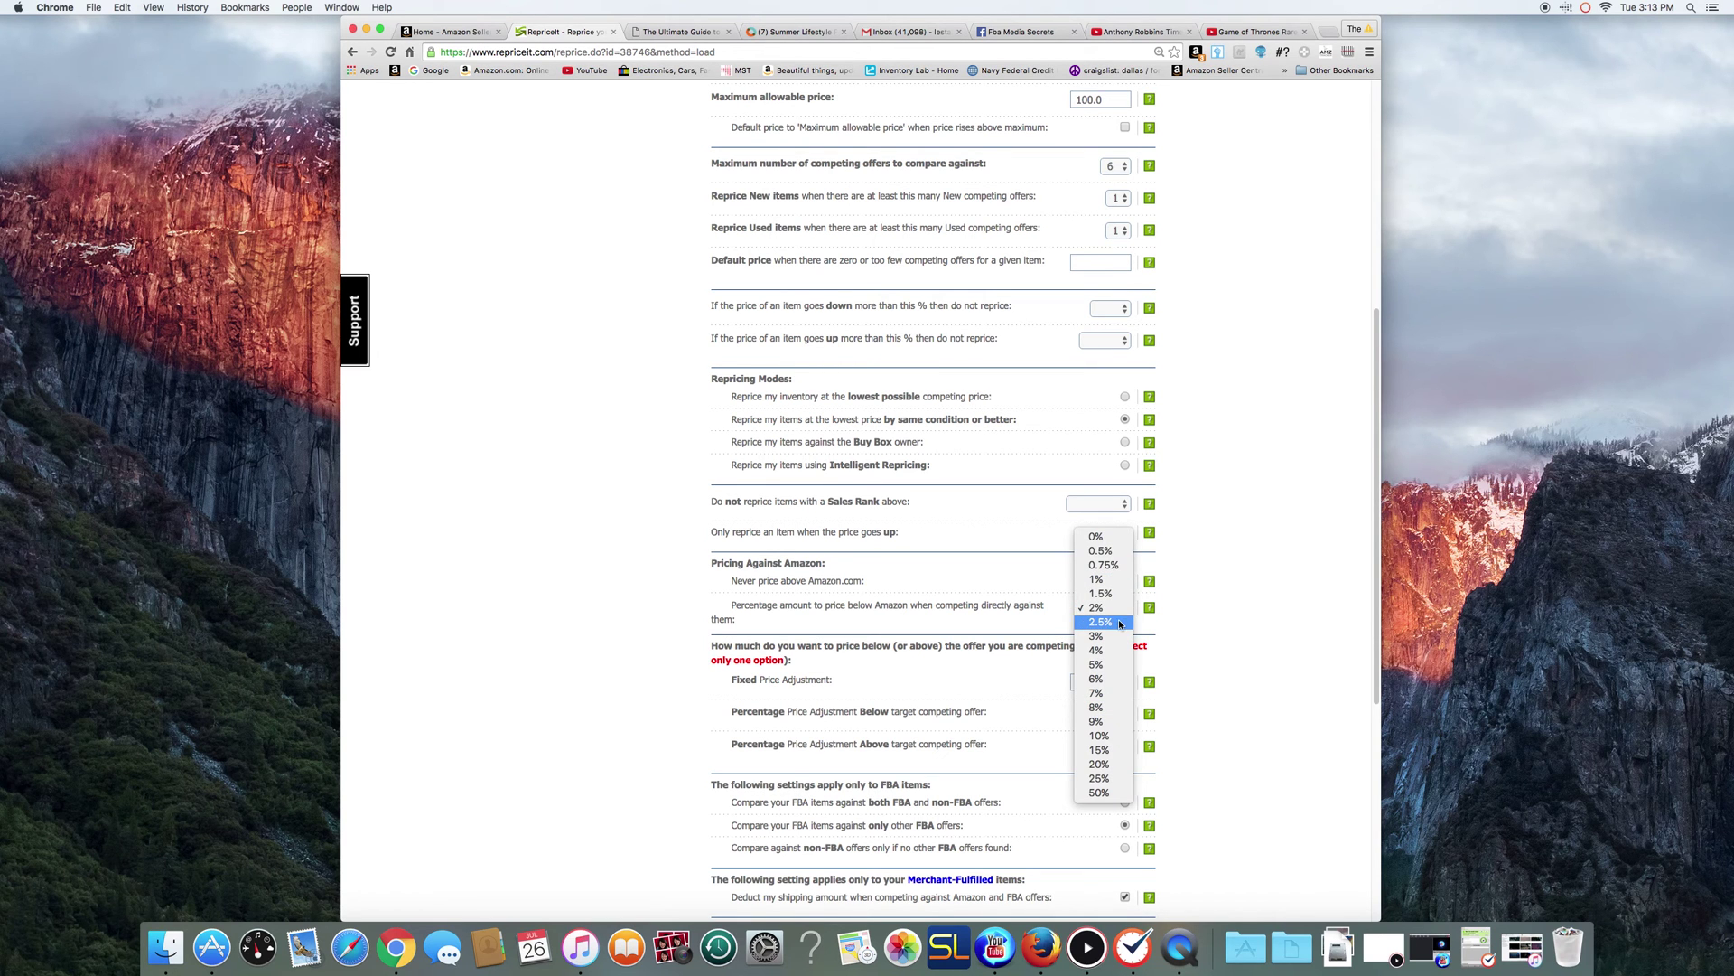
click(1118, 594)
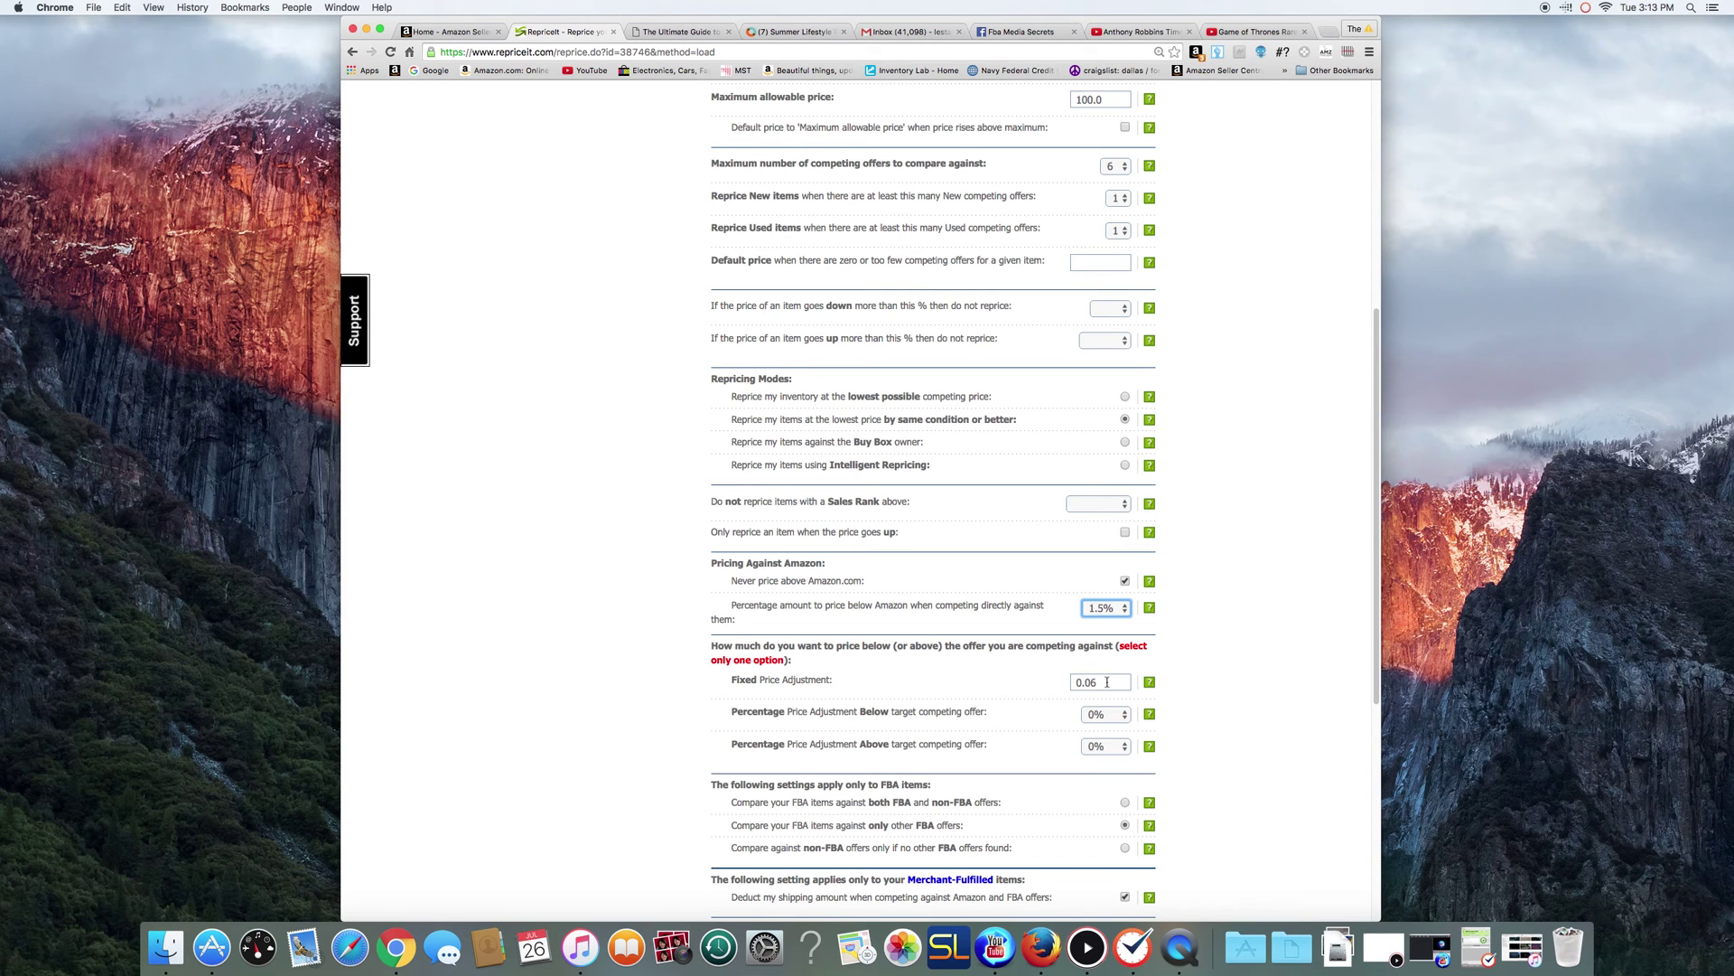
Step: Replace the 0.06 fixed price adjustment with 0.04
mouse_move(1152, 687)
mouse_move(1148, 686)
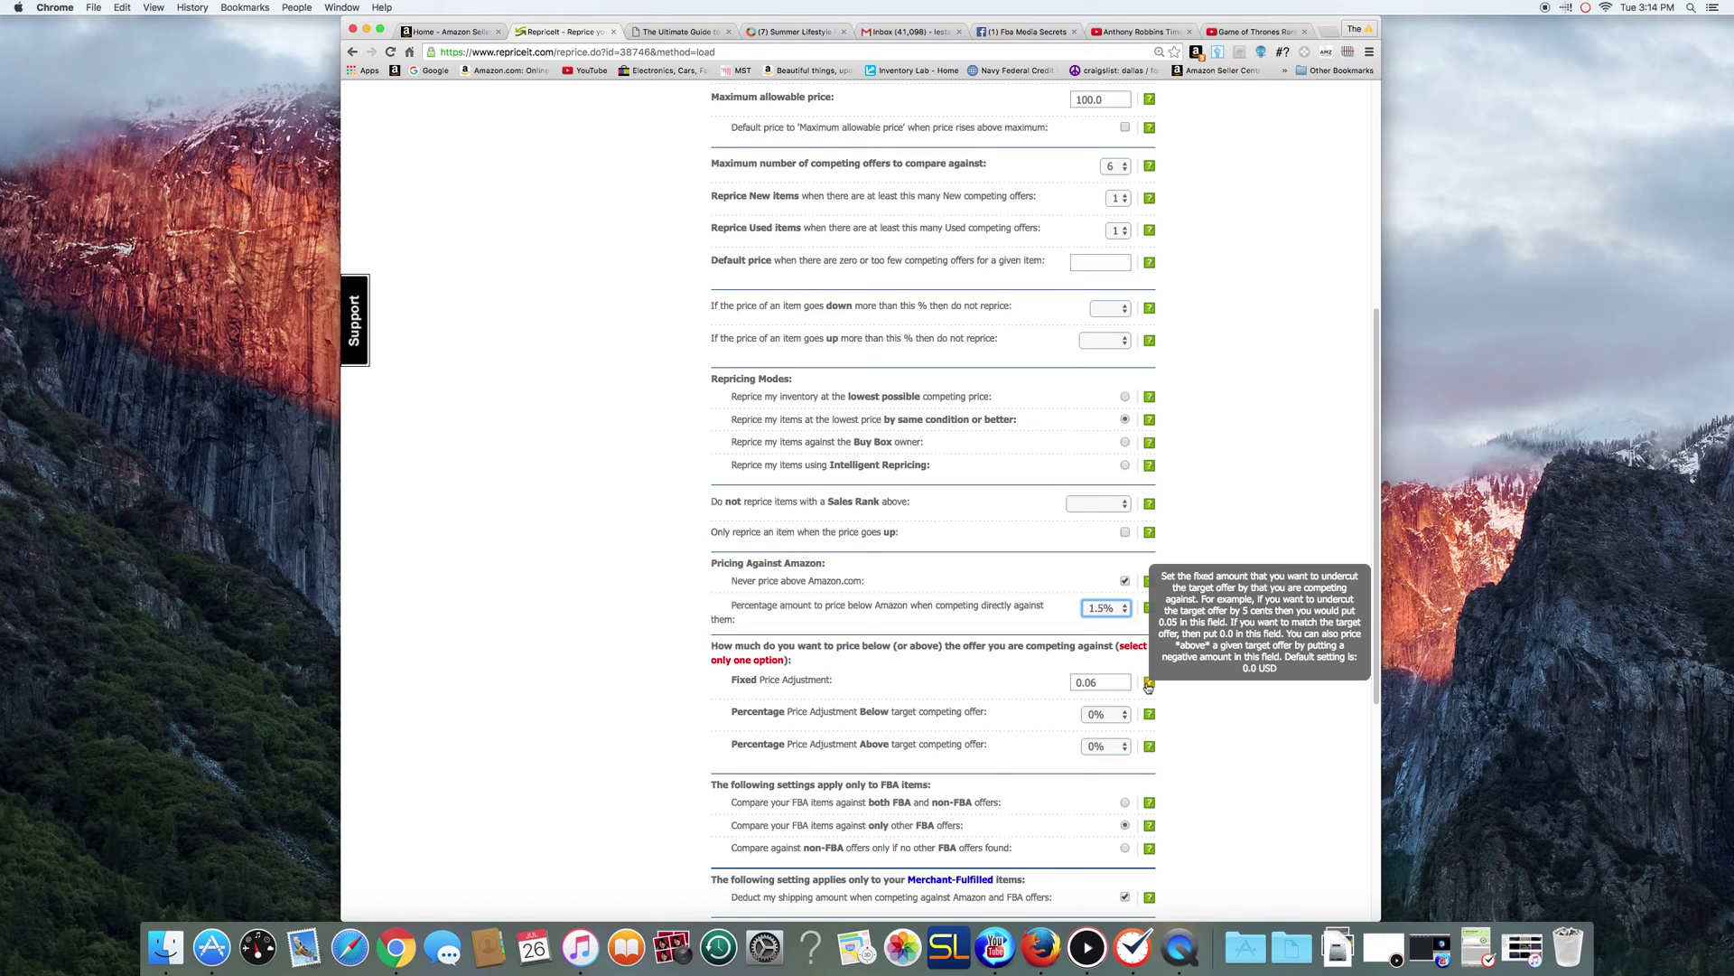
click(1075, 683)
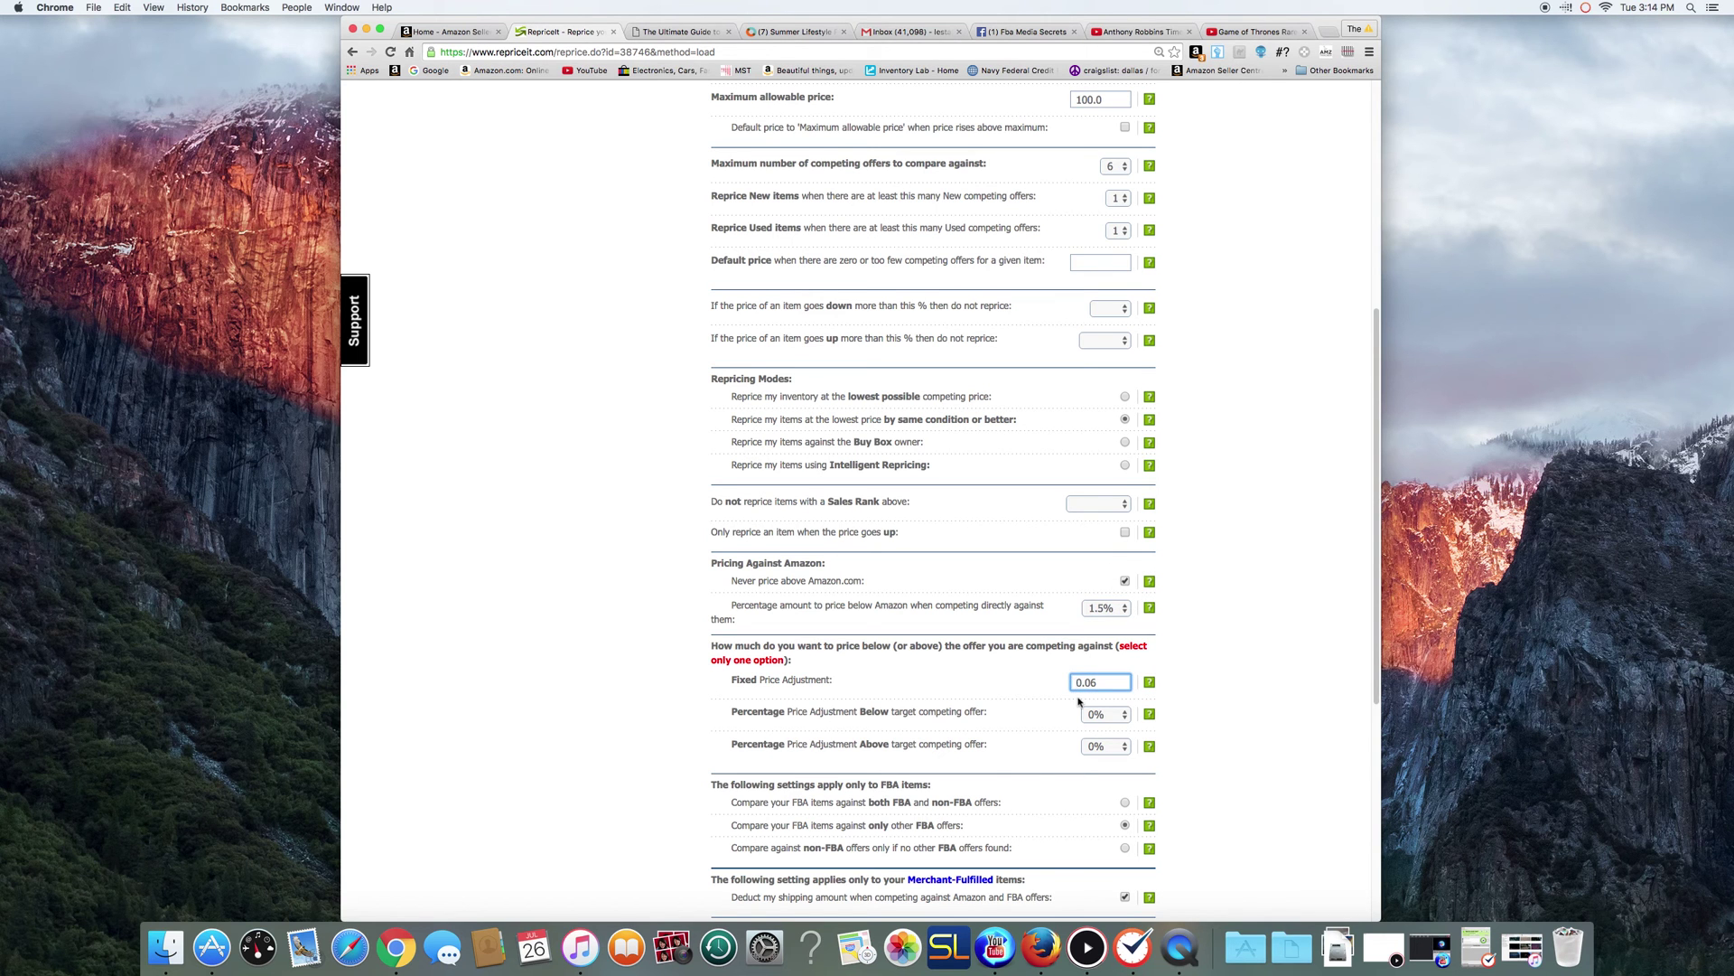
text(-)
drag(1100, 684, 1061, 688)
text(0.04)
drag(1371, 515, 1337, 624)
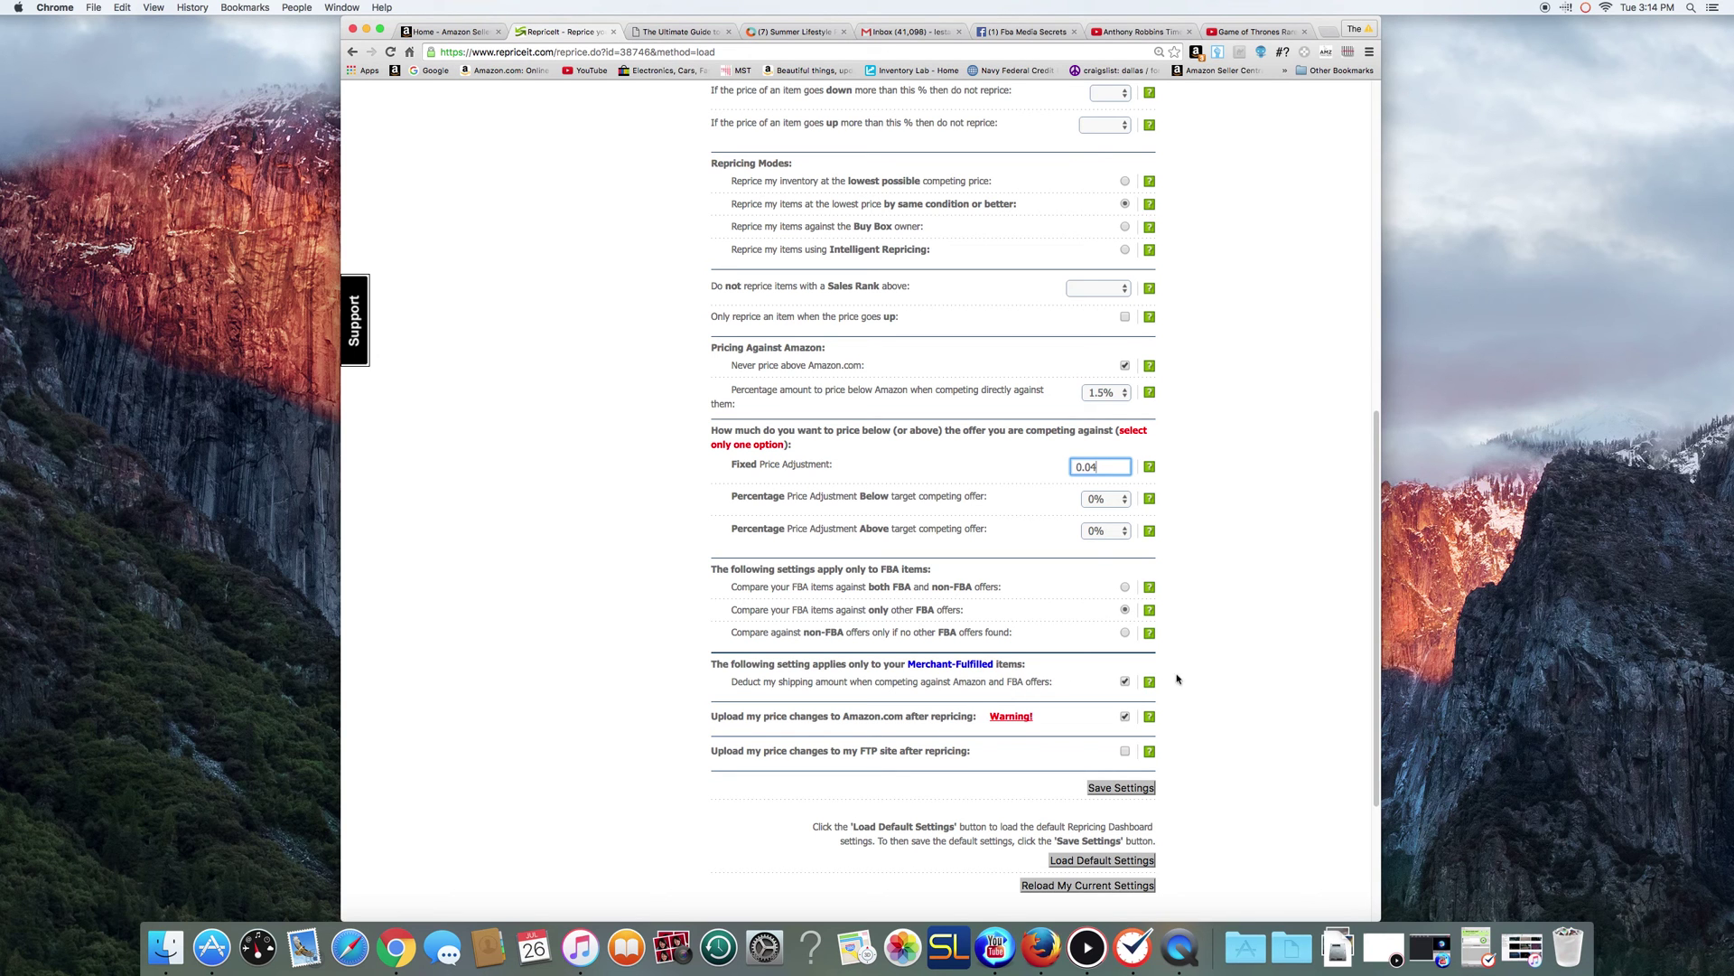
Step: Keep uploads to Amazon.com enabled, save the GLOBAL settings, and return to the dashboard
mouse_move(1133, 688)
click(1126, 718)
click(1126, 717)
click(1120, 787)
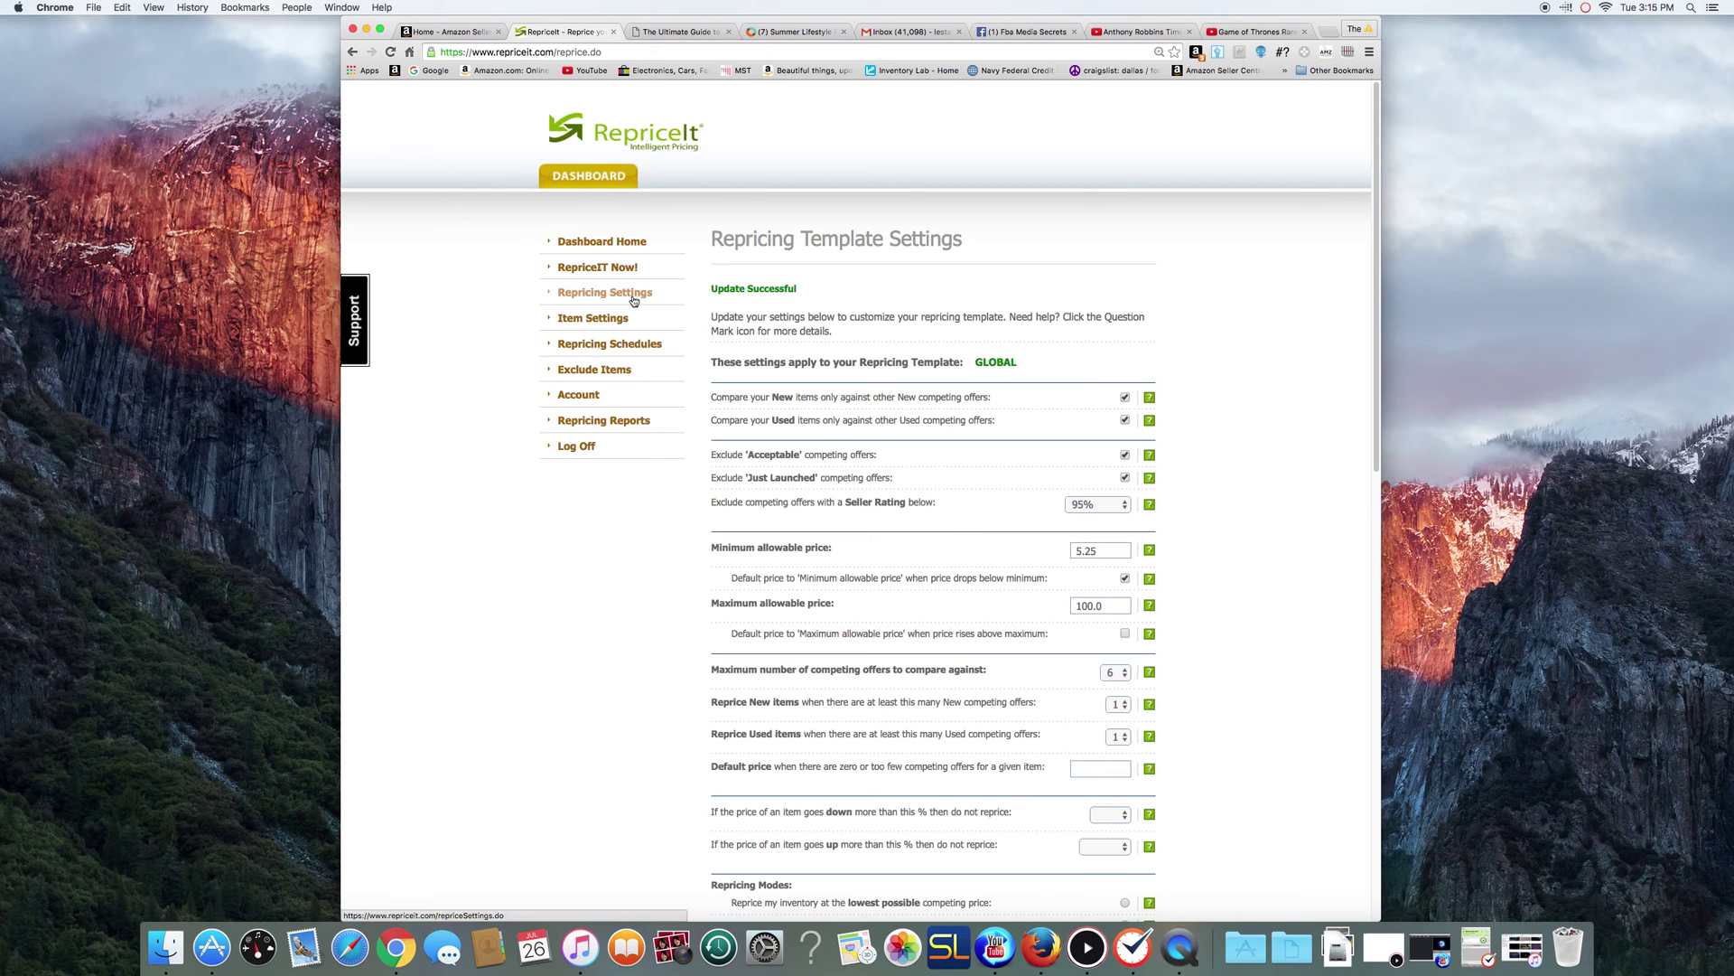
click(642, 254)
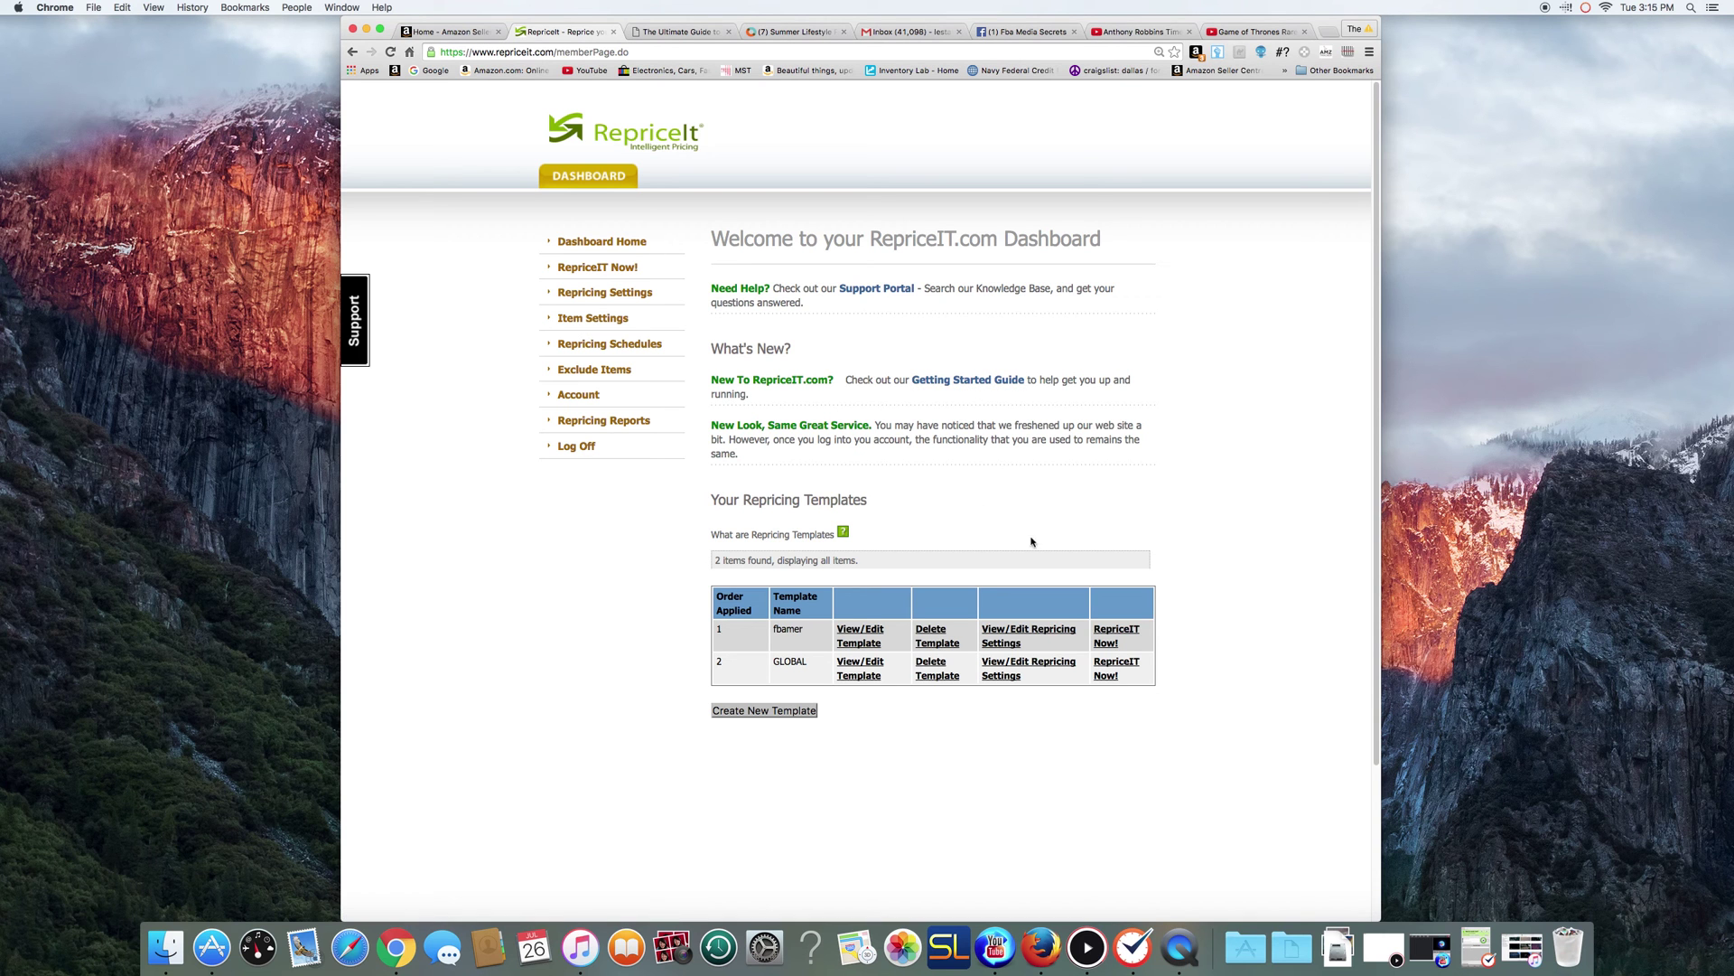
Step: Open fbamer's settings, tick used-only comparison, and set maximum competing offers to 8
click(1036, 636)
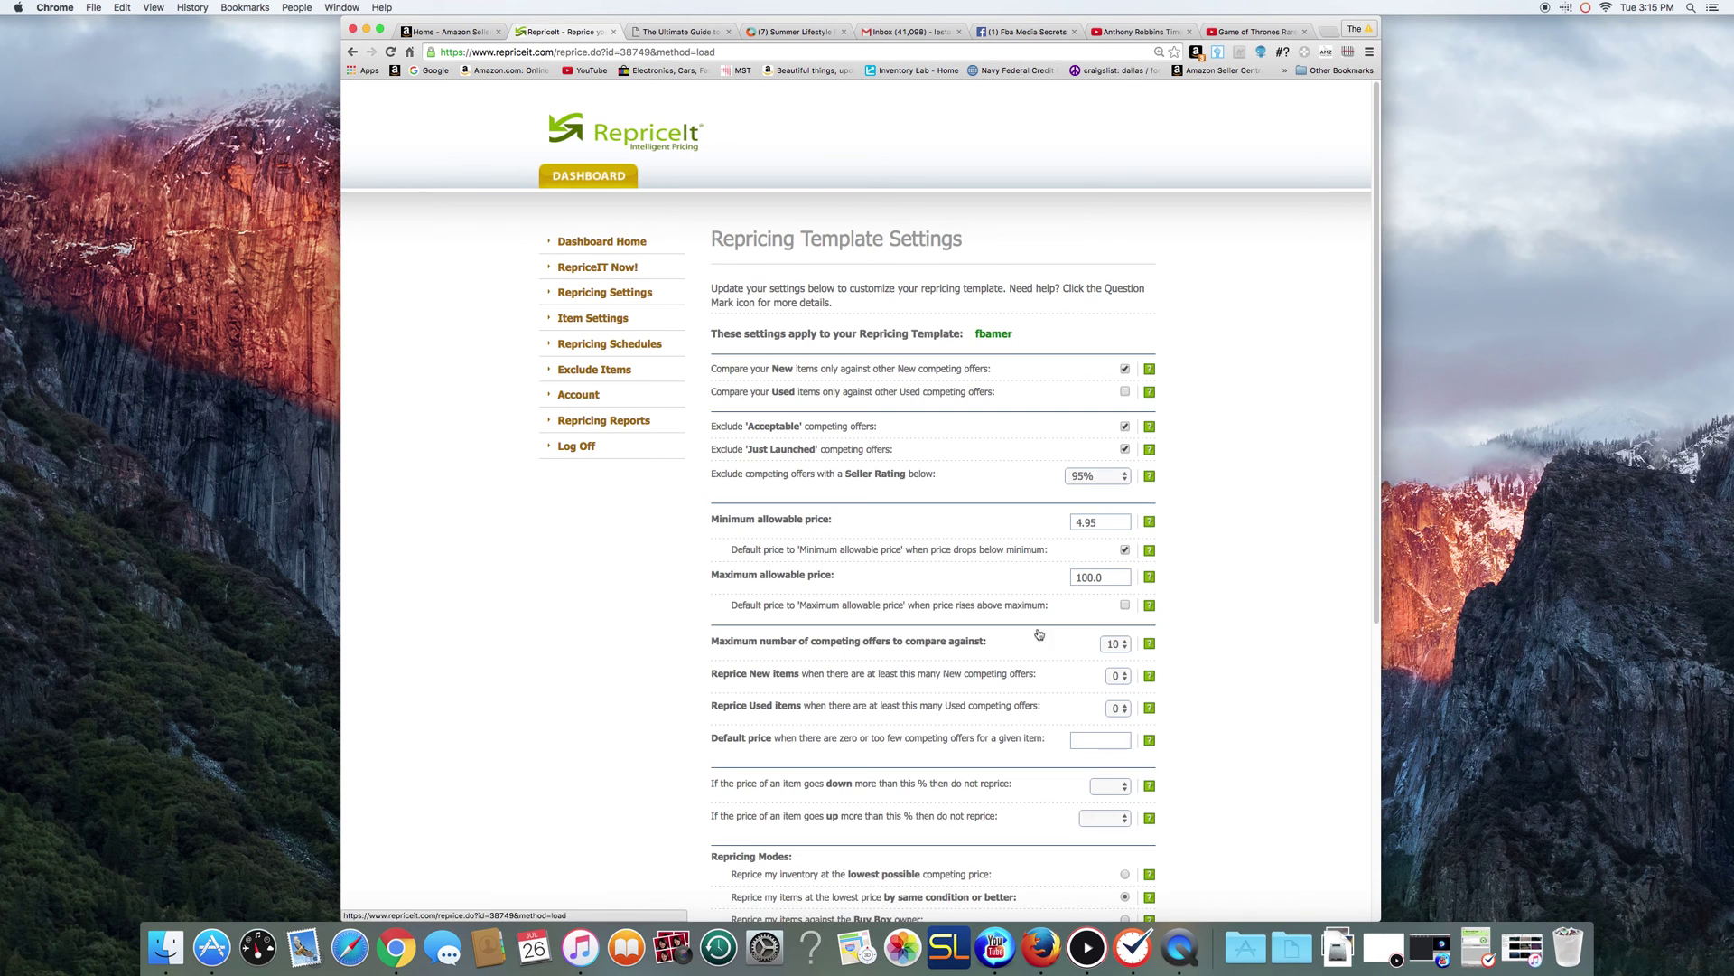
click(1125, 391)
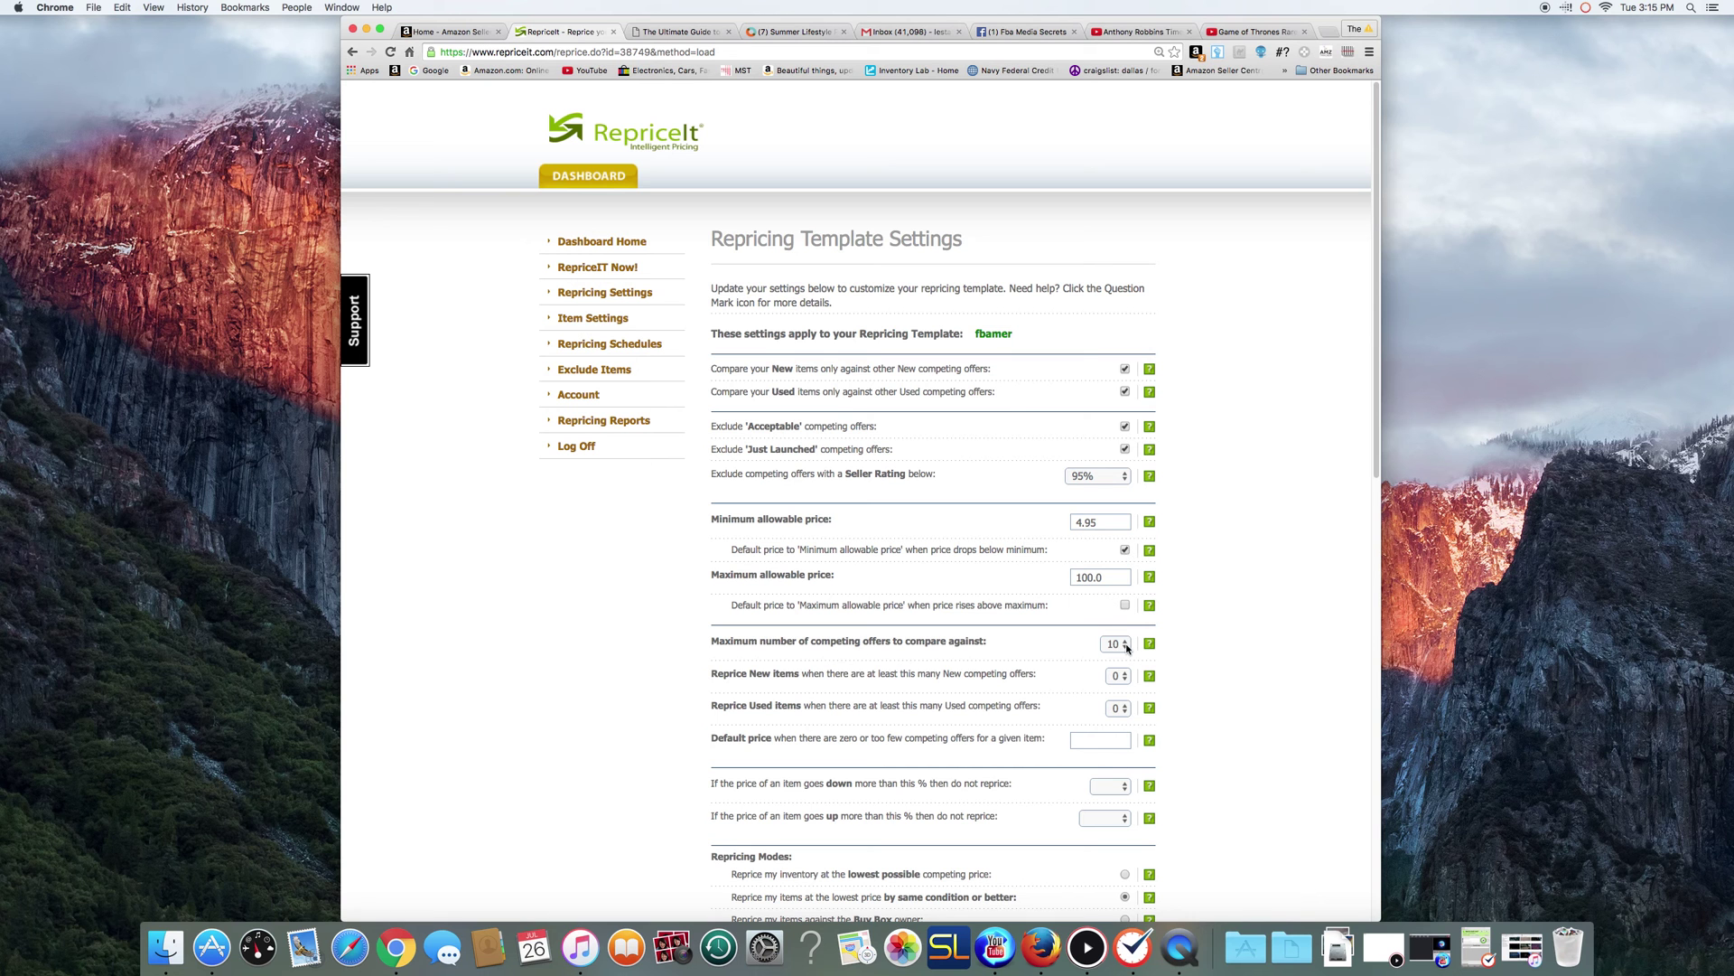
drag(1375, 383, 1371, 482)
click(1128, 453)
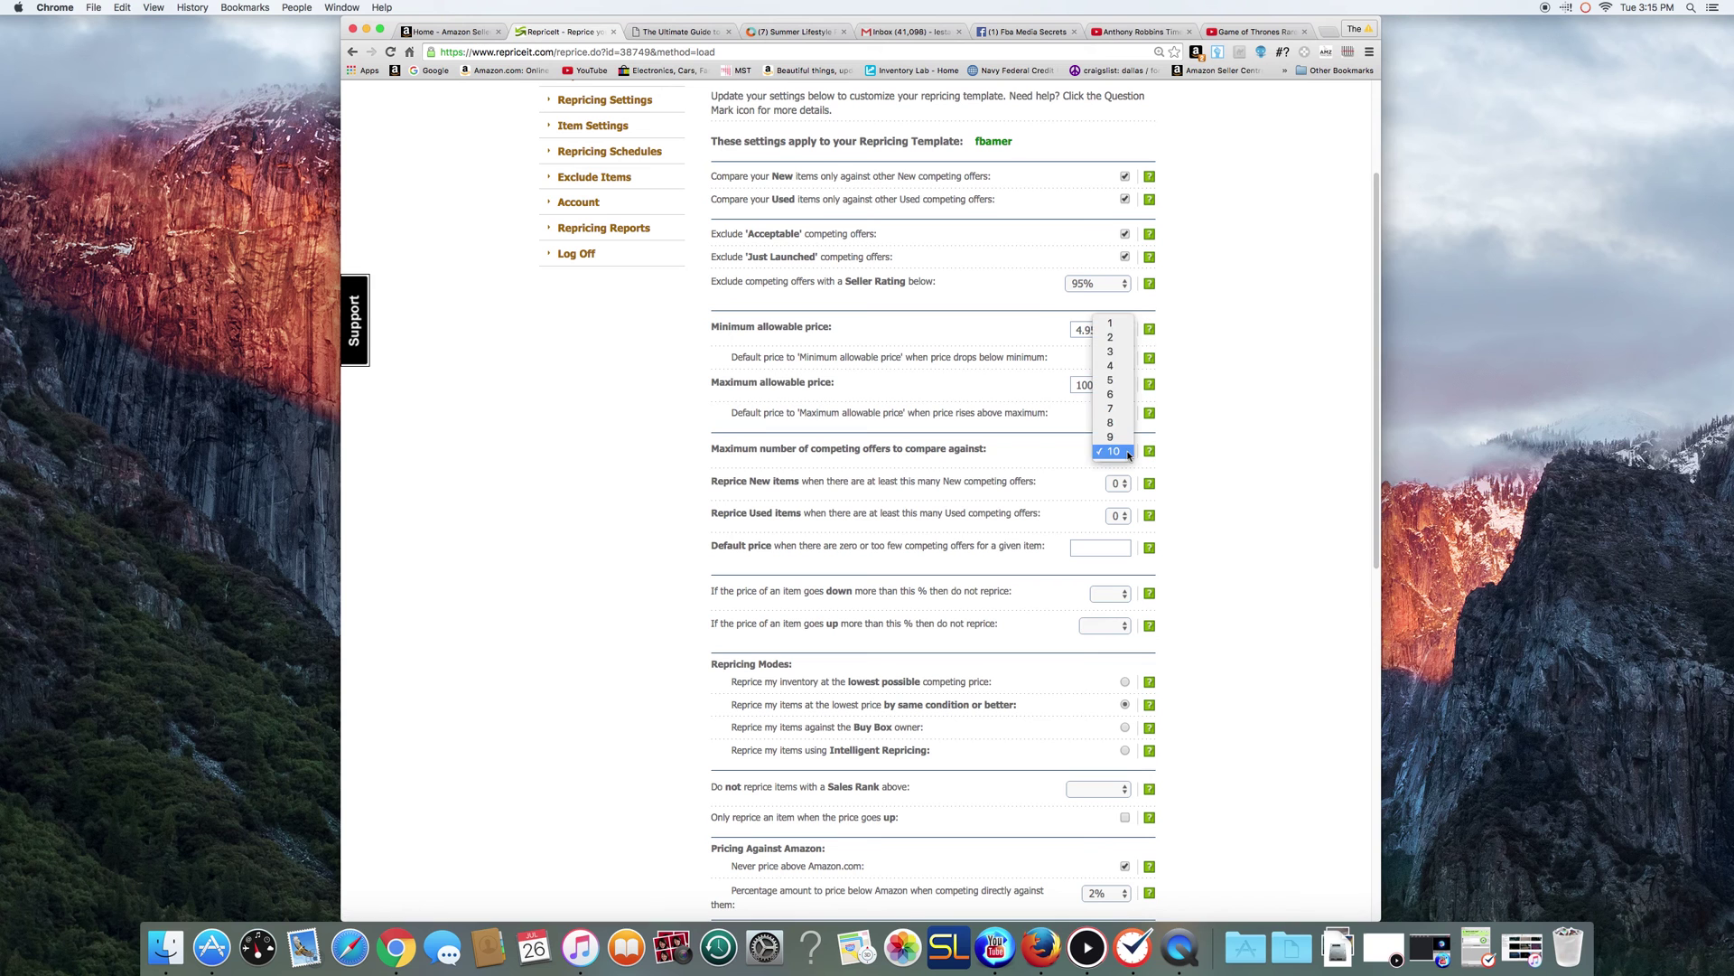
click(1123, 422)
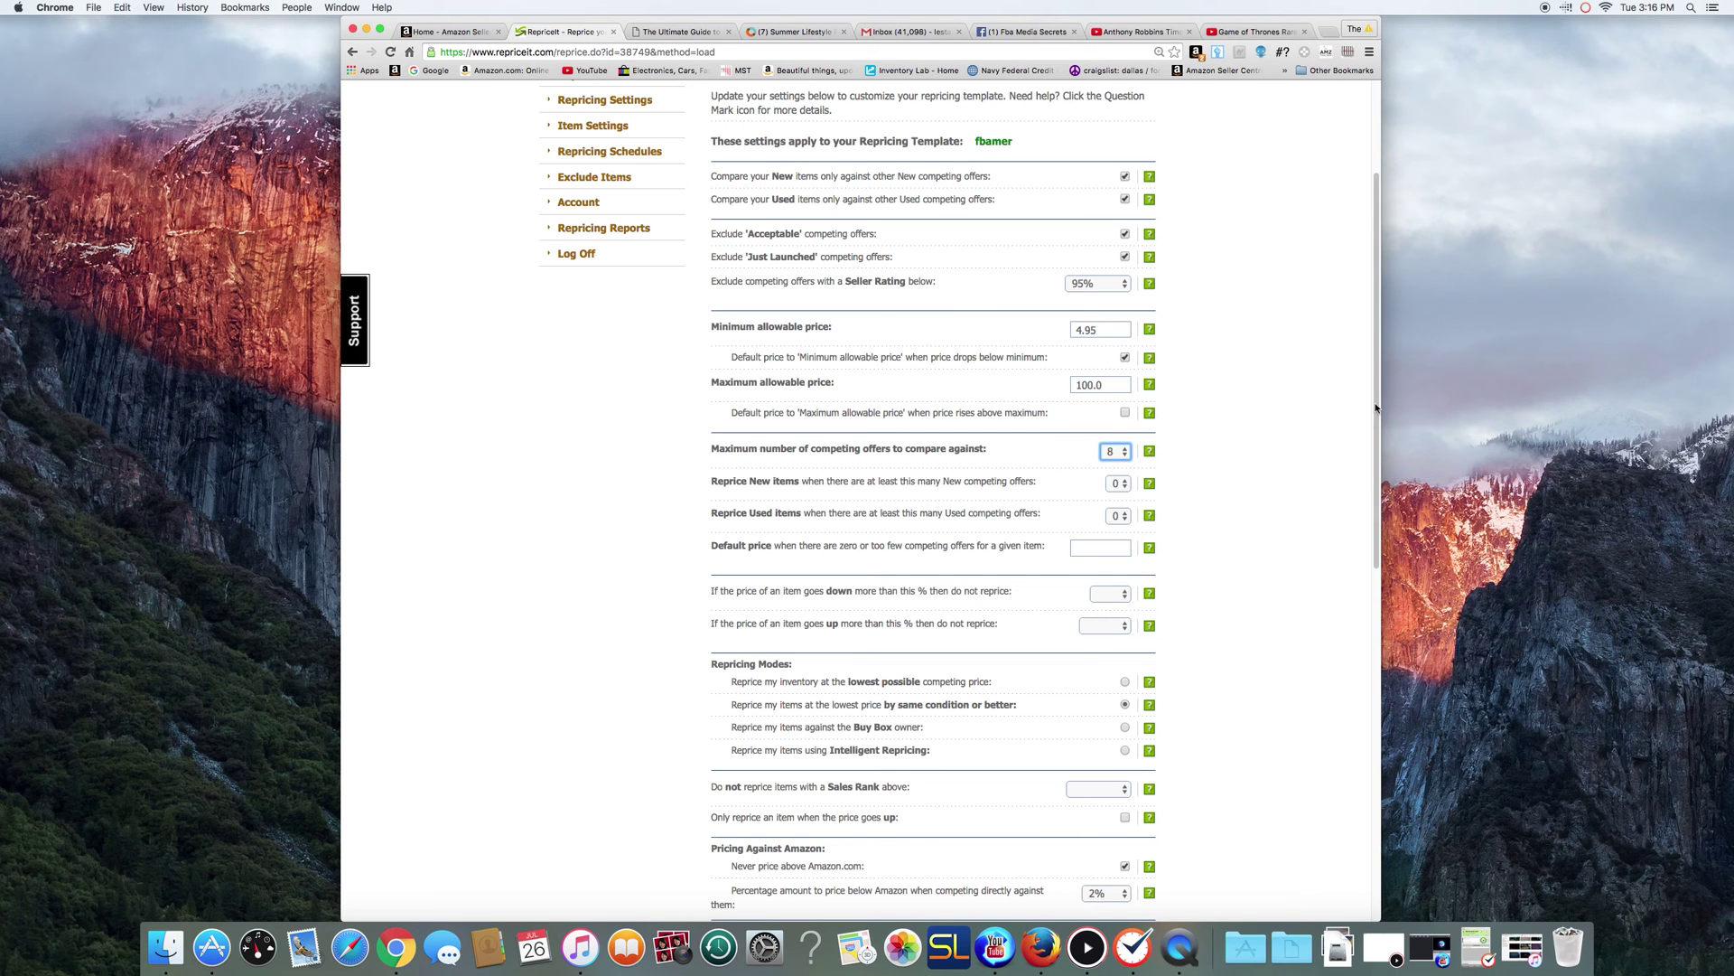
drag(1377, 411, 1378, 512)
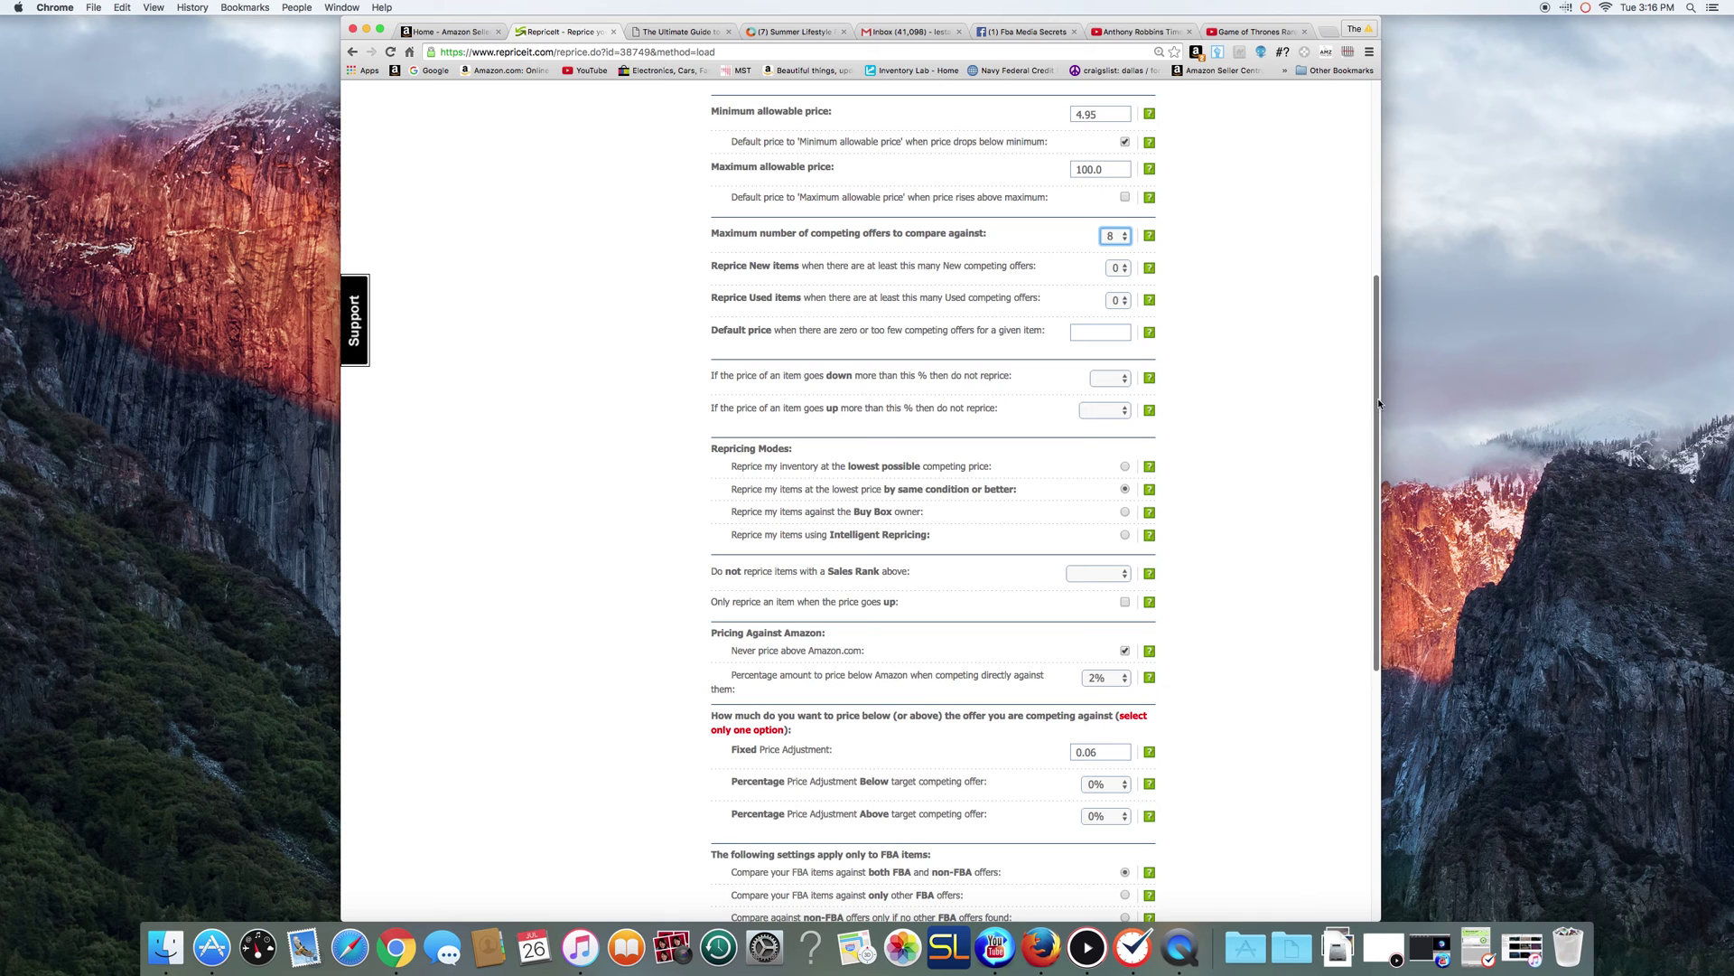
Step: Save the fbamer settings with maximum competing offers at 8
drag(1379, 404, 1381, 496)
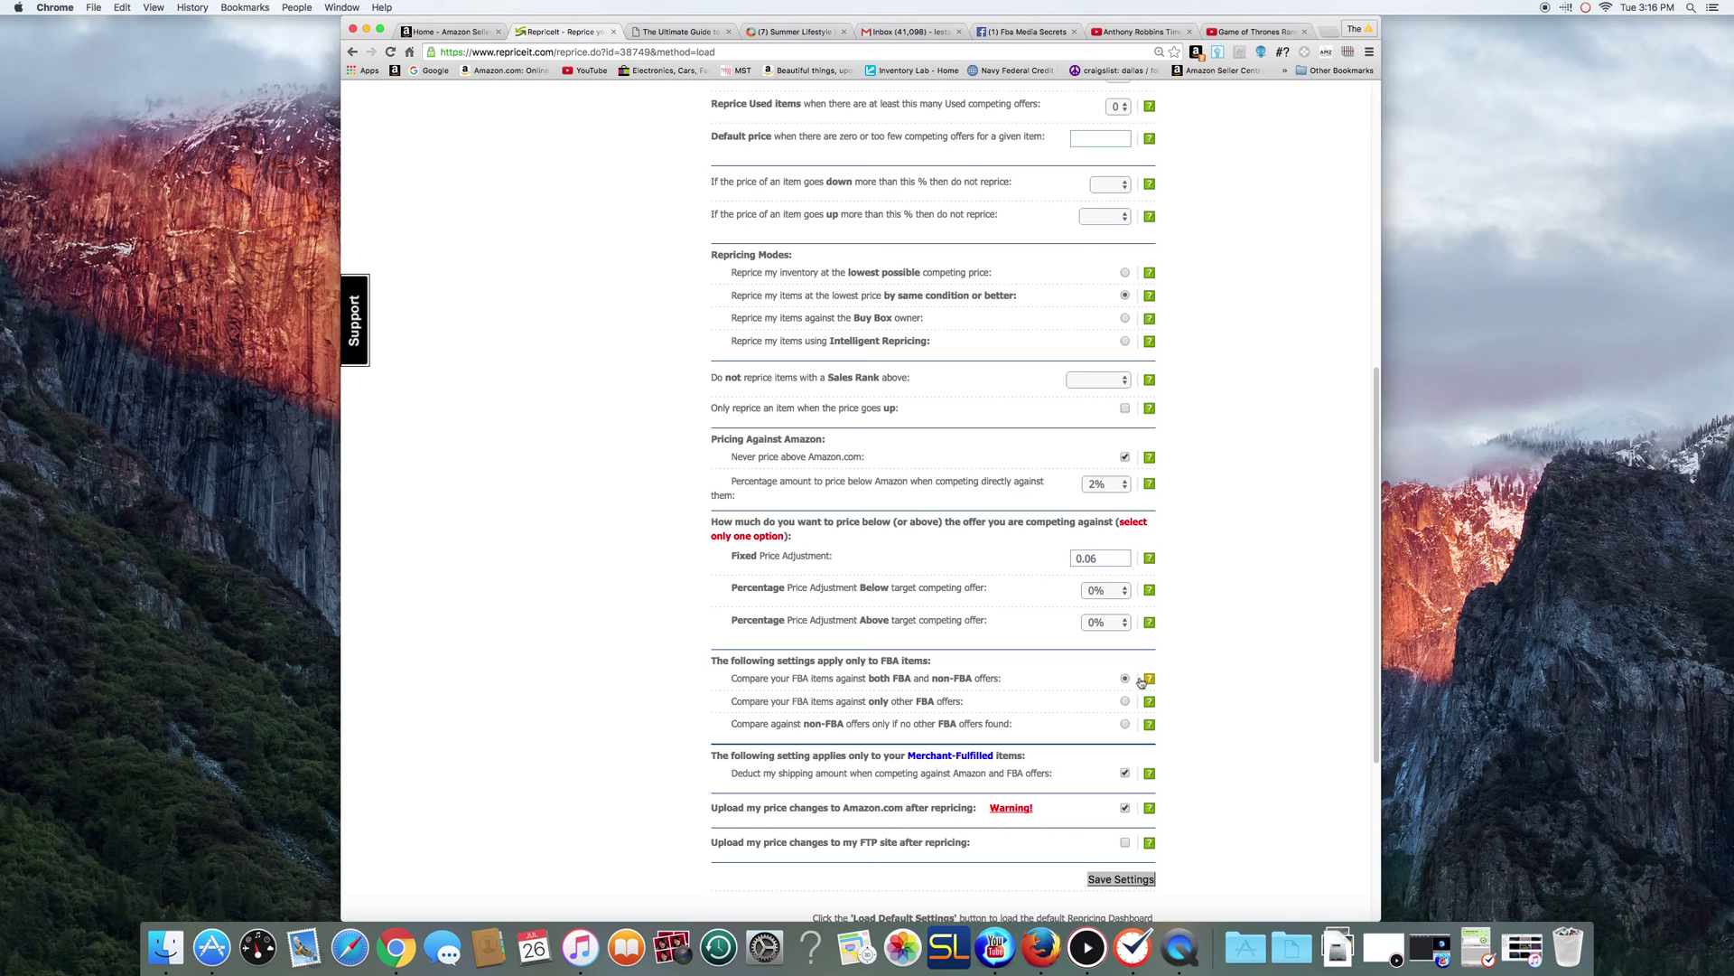
click(1120, 879)
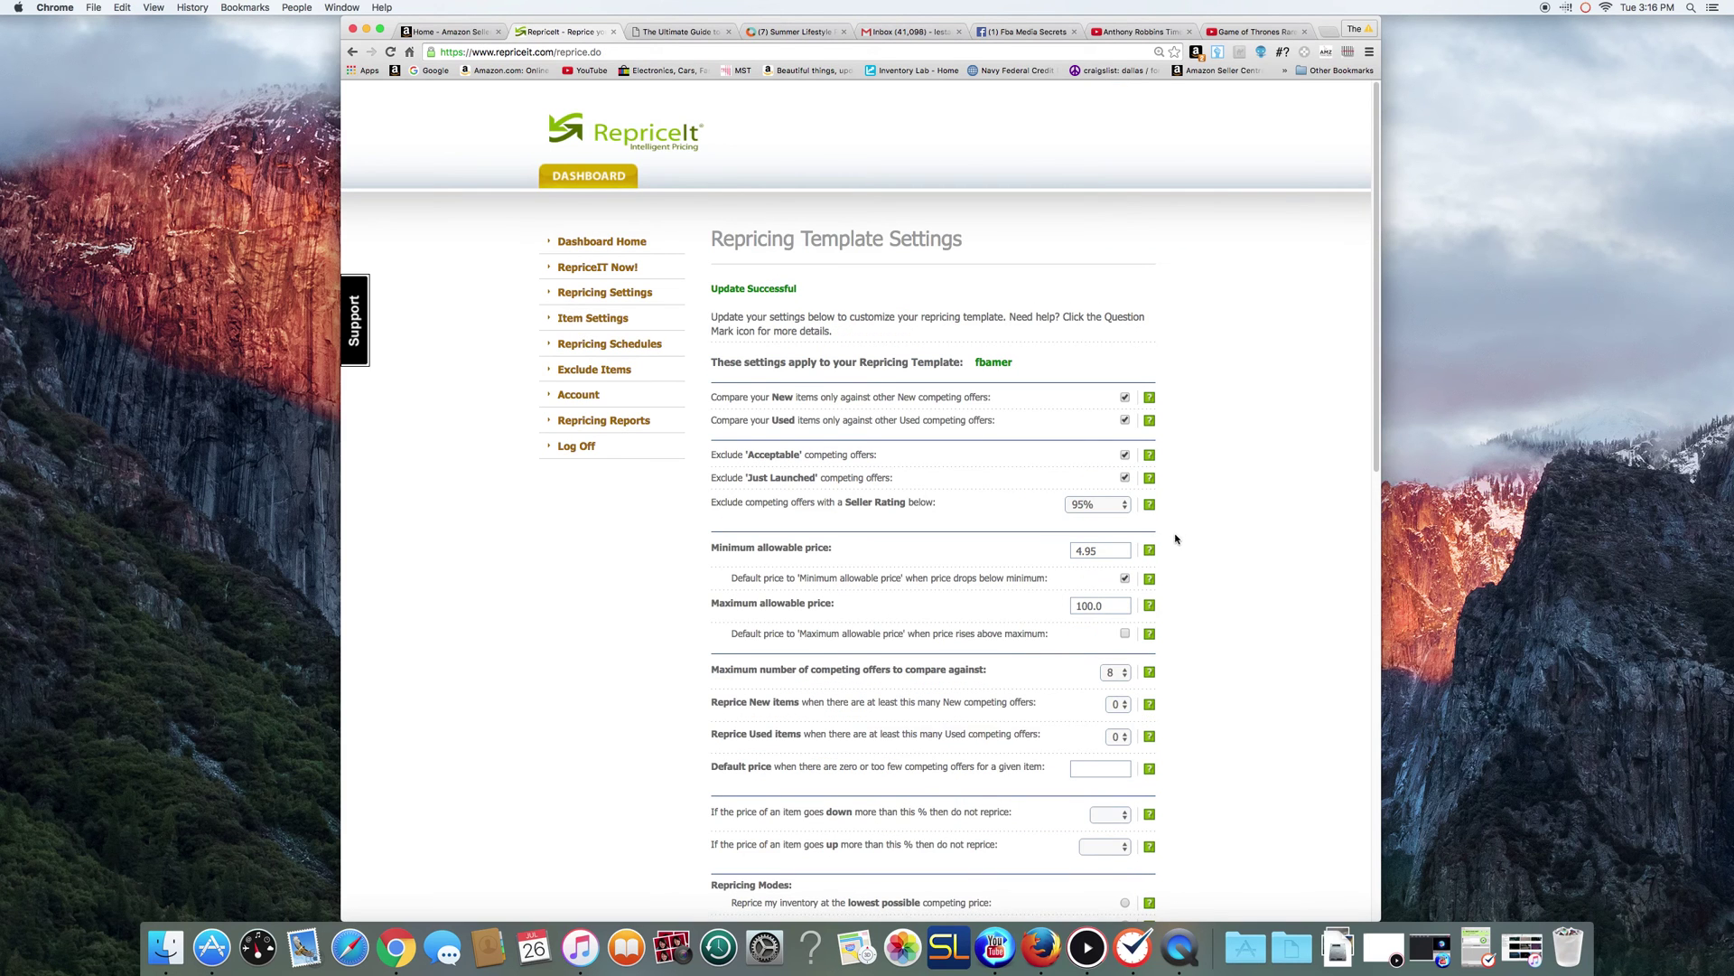
Step: Review the saved settings, then start an immediate repricing run with GLOBAL from Repricing Schedules
drag(1378, 379, 1366, 651)
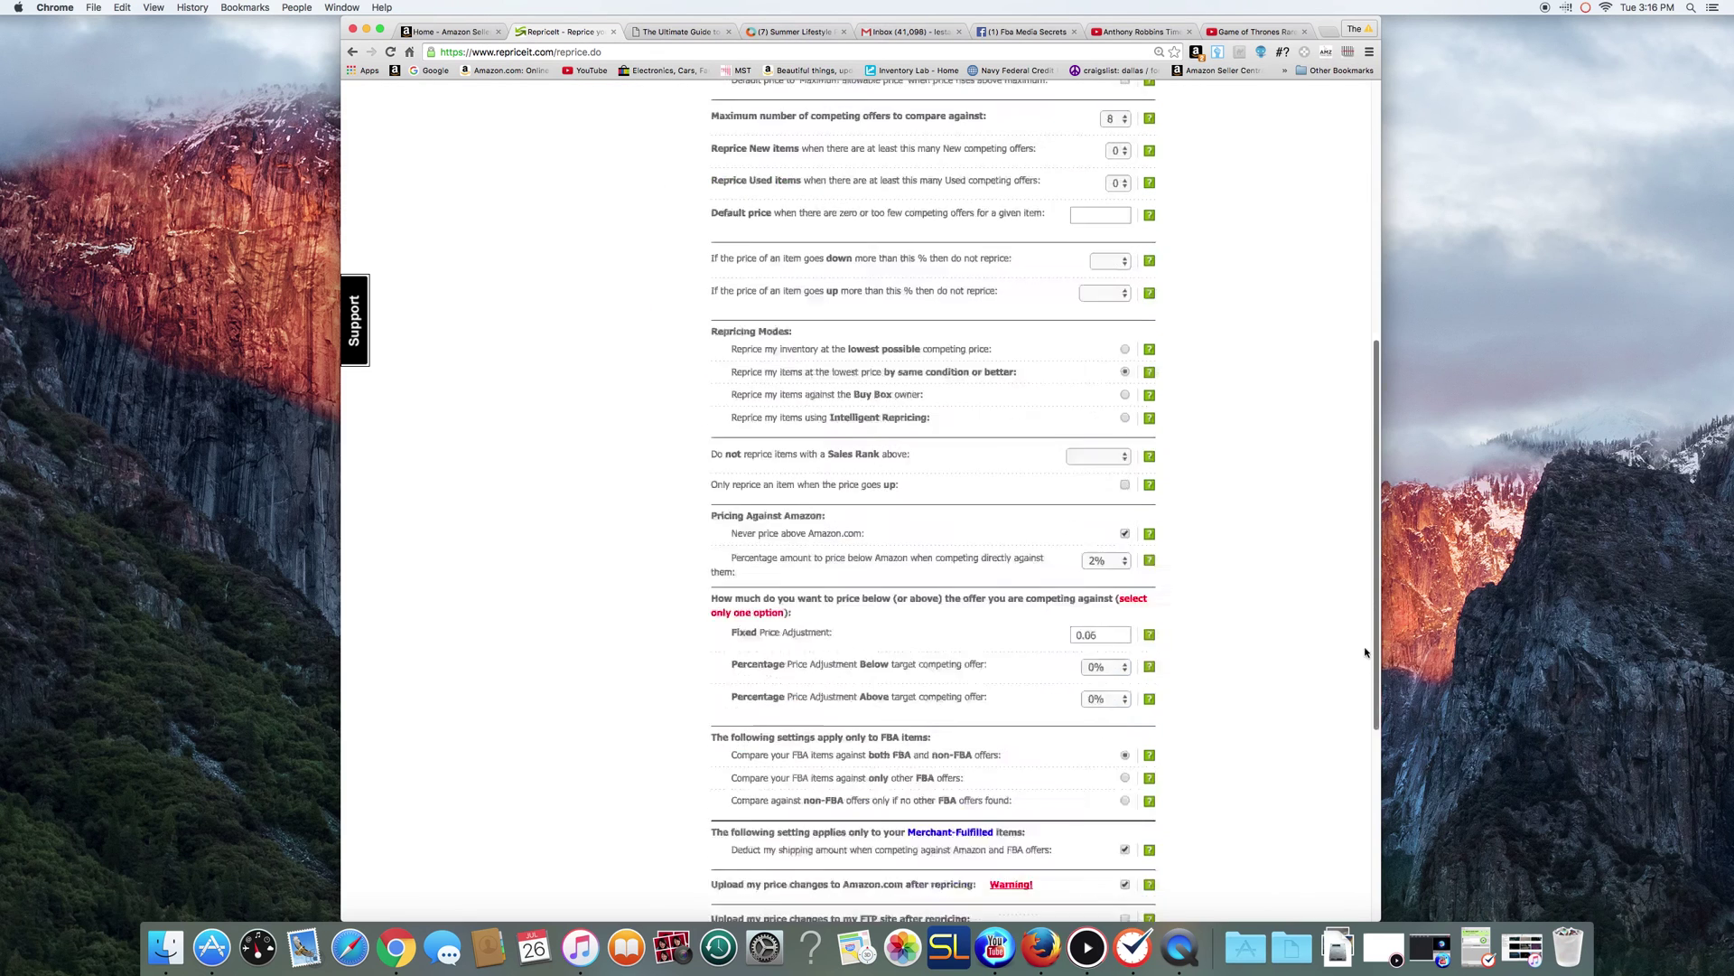
scroll(1366, 652, down, 5)
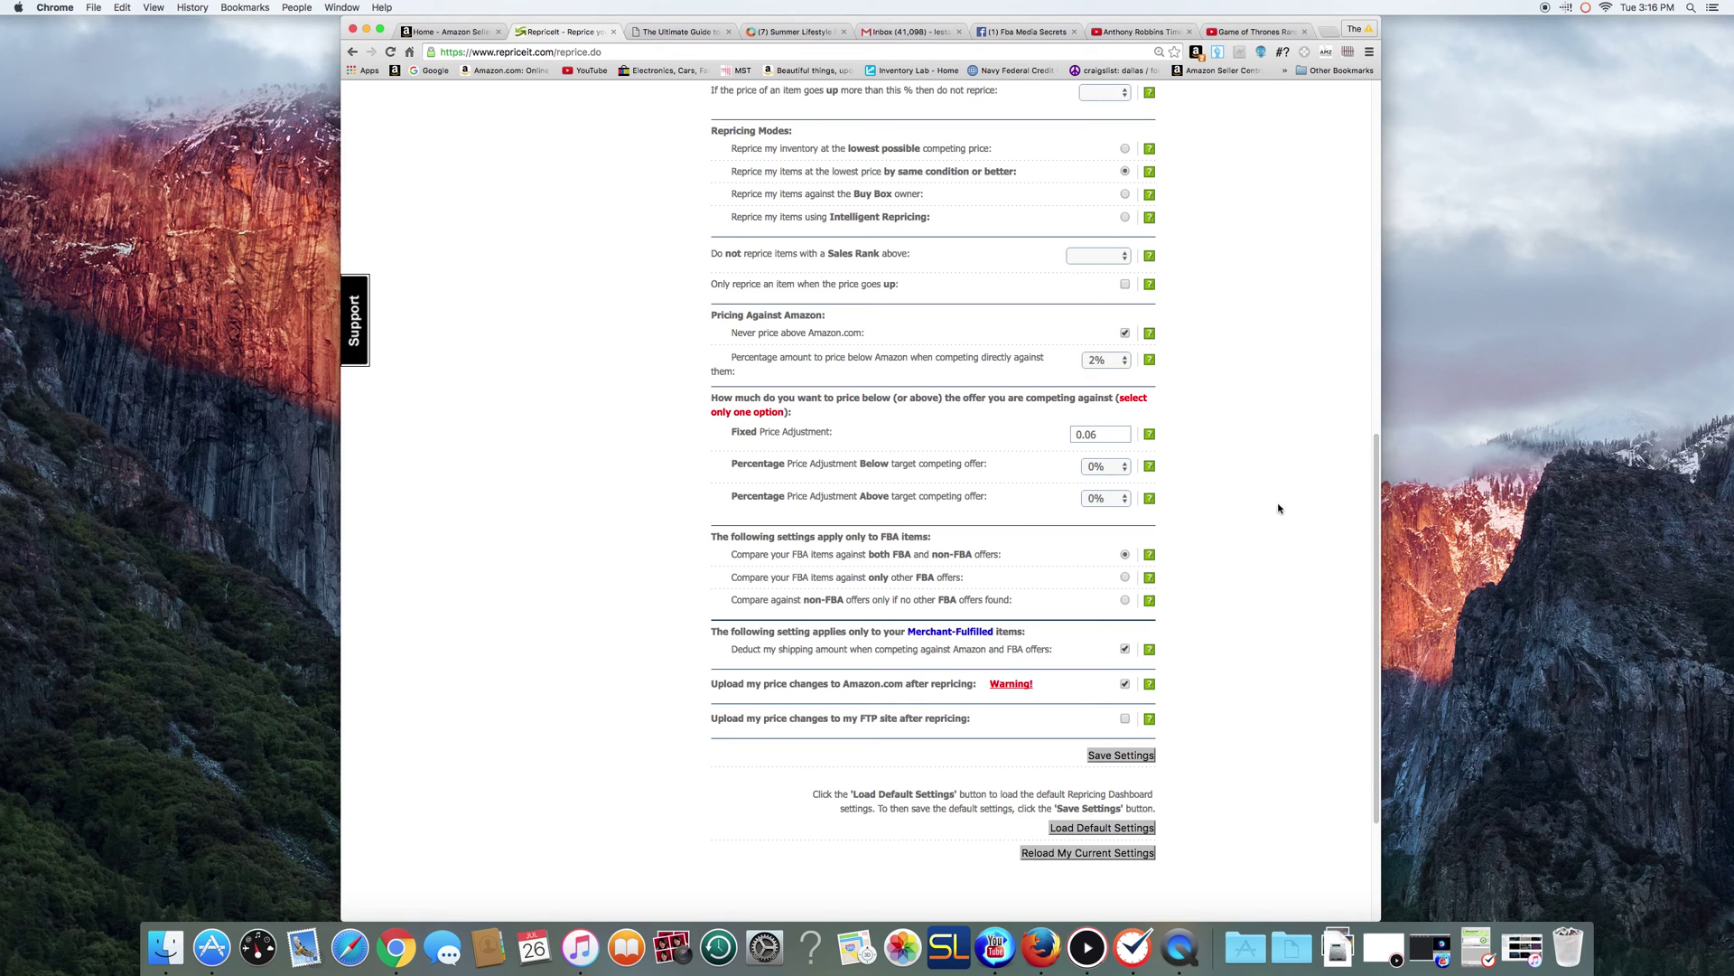
drag(1377, 531, 1360, 334)
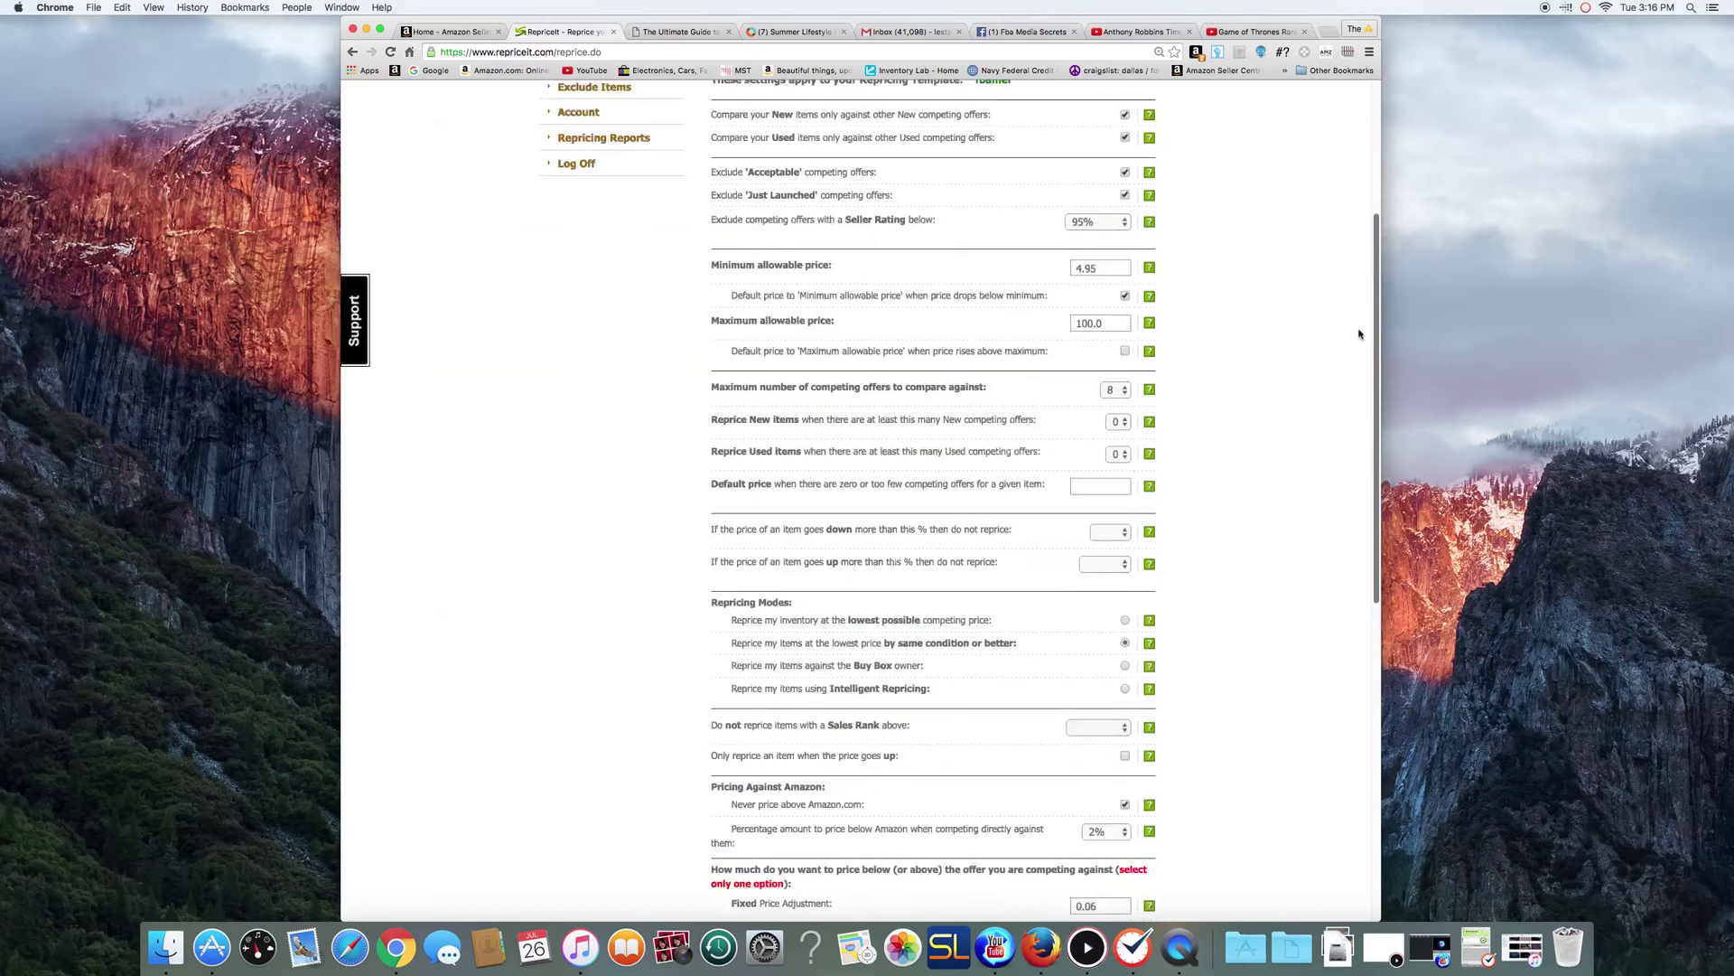
scroll(1359, 335, up, 5)
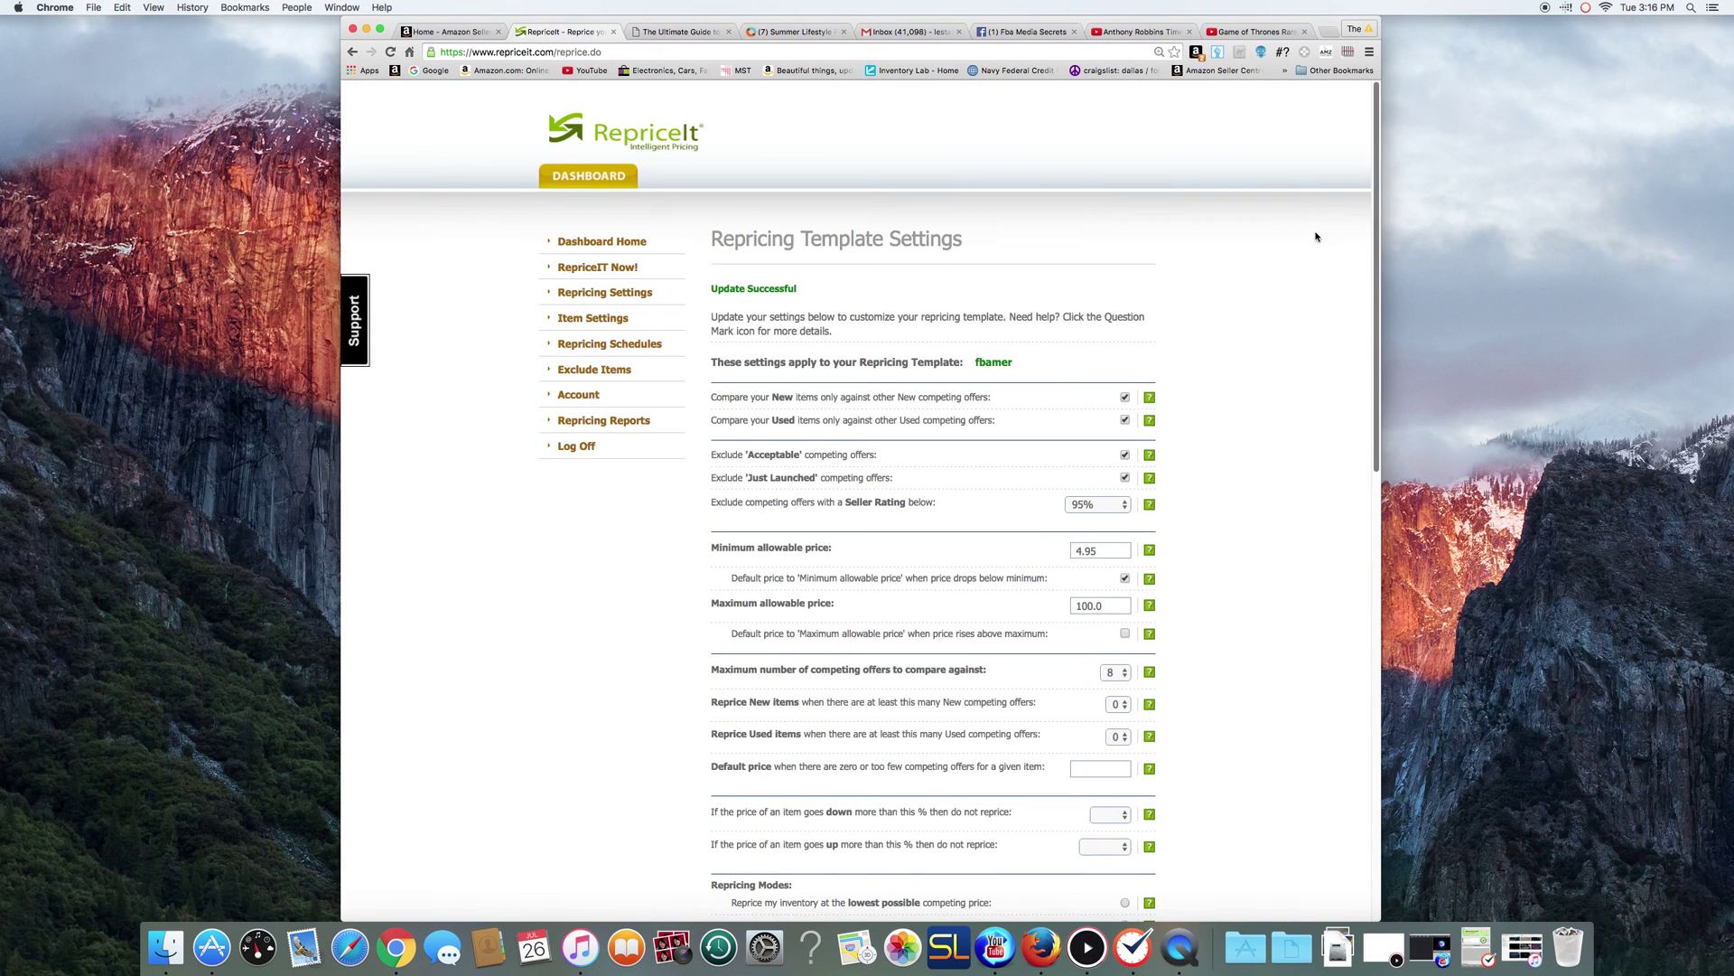
click(643, 349)
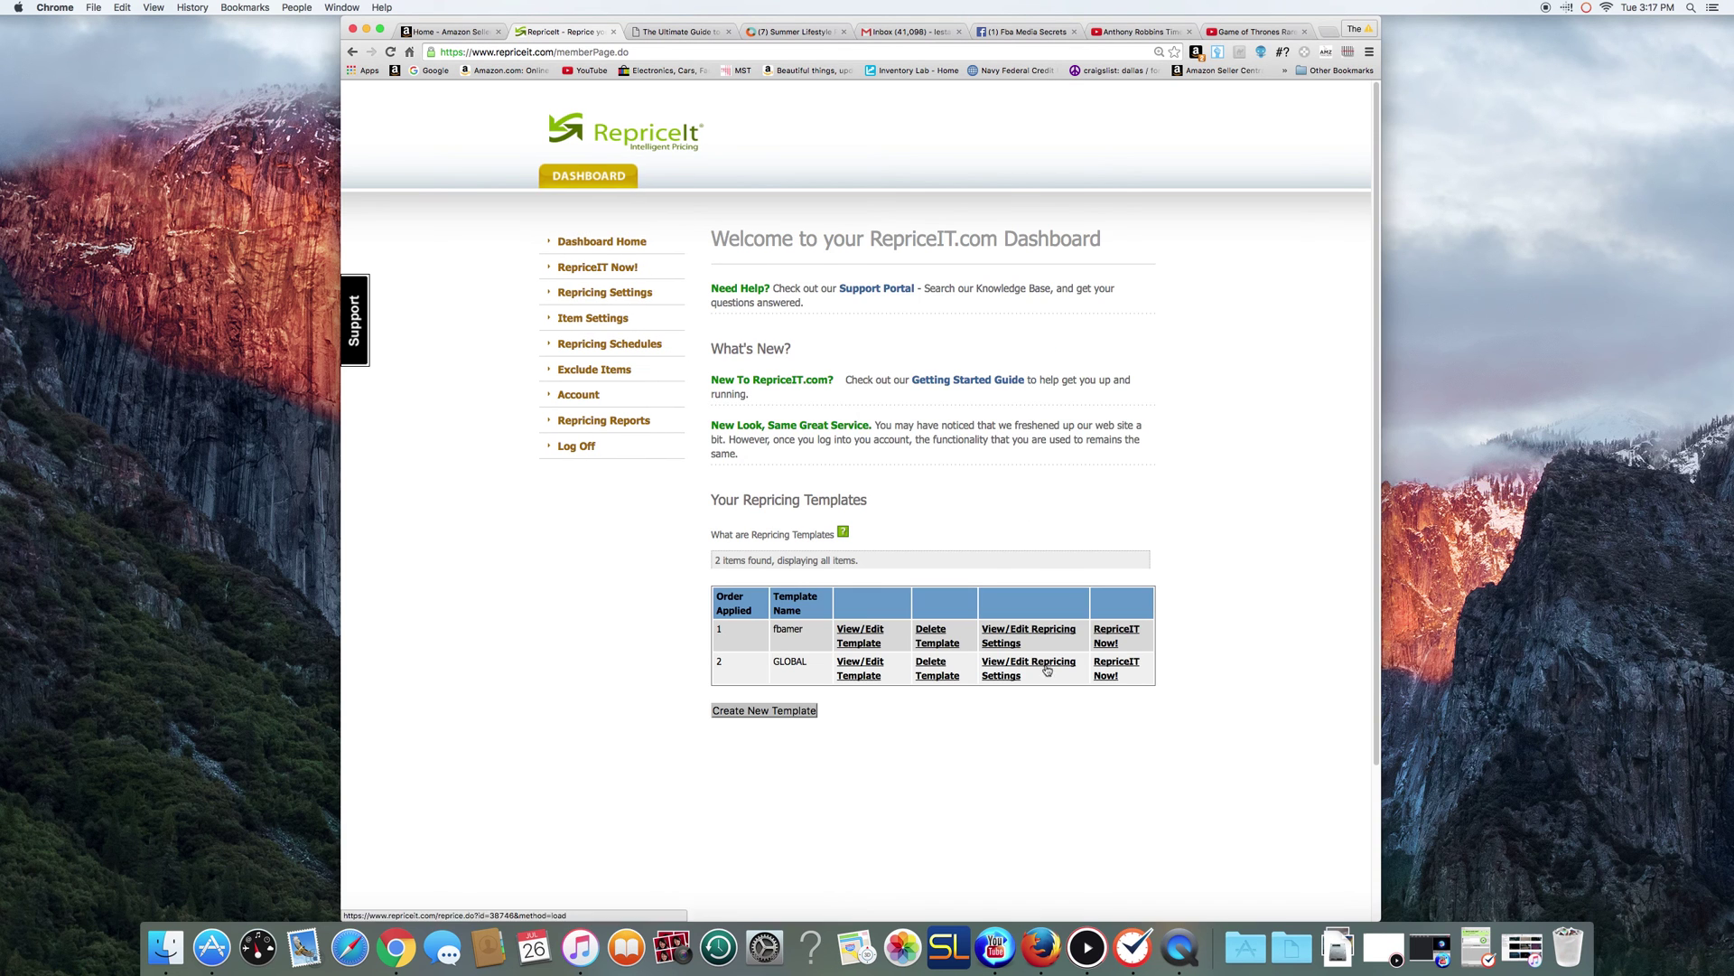
click(1119, 665)
Step: Submit a GLOBAL repricing run and review its settings: 5.25 minimum, 100.0 maximum, 6 offers, 0.04 adjustment
click(962, 408)
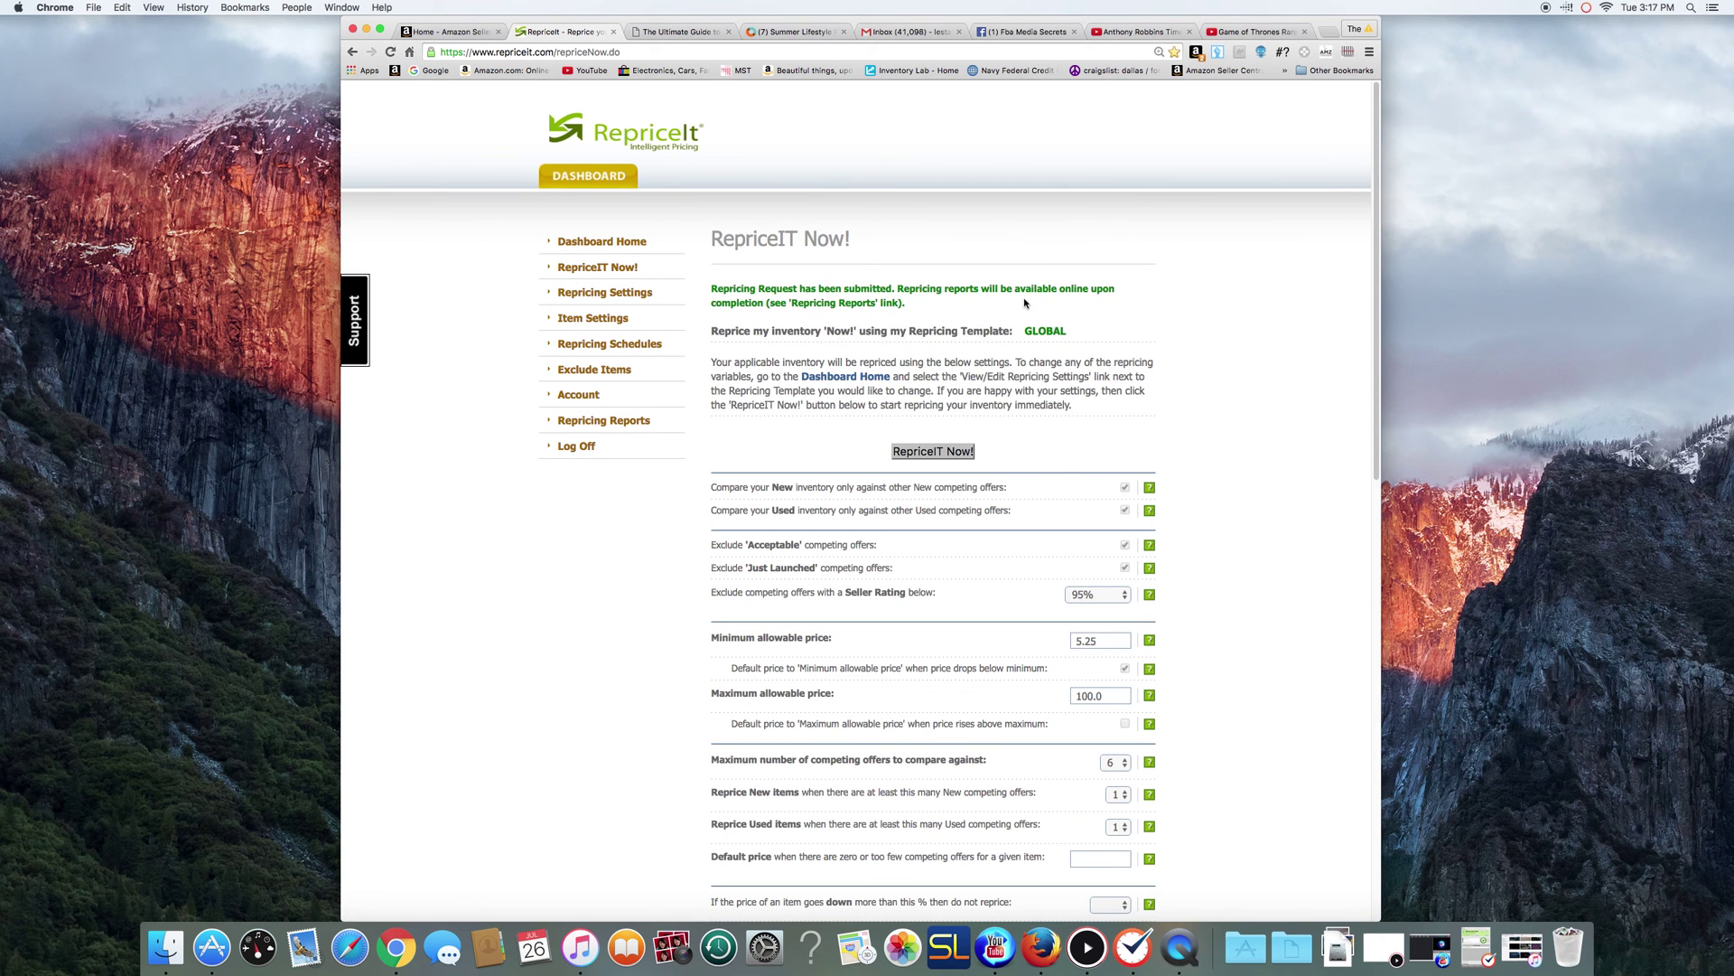
scroll(1371, 407, down, 3)
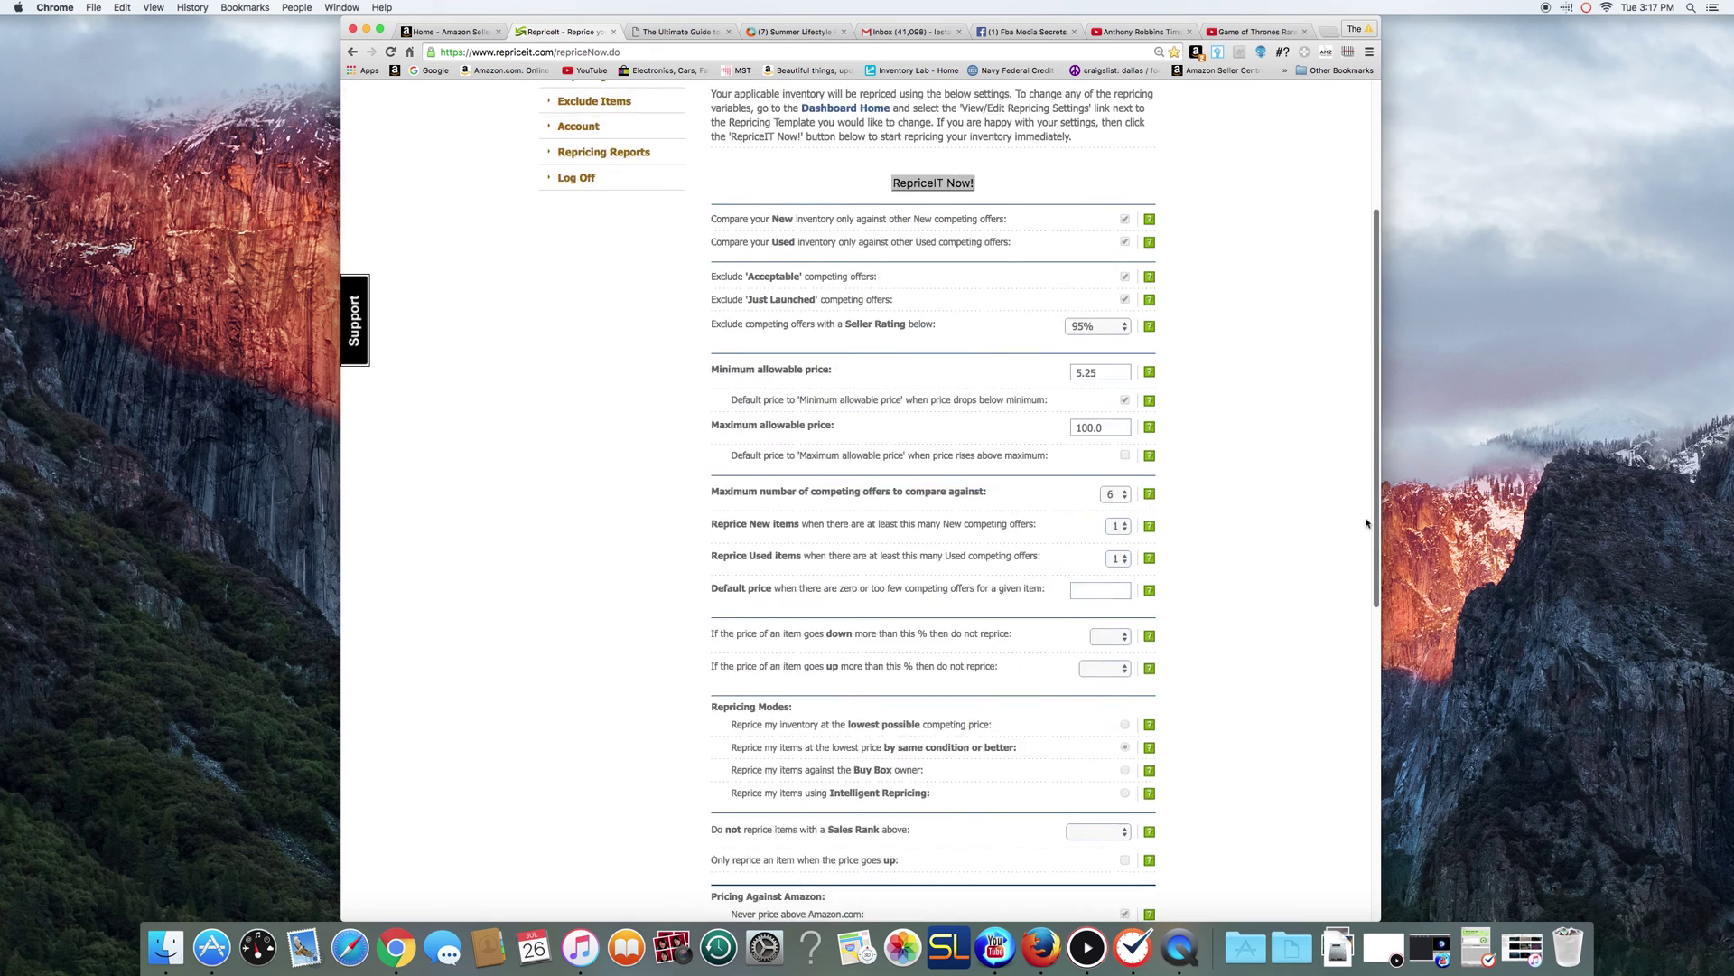
scroll(1367, 522, down, 10)
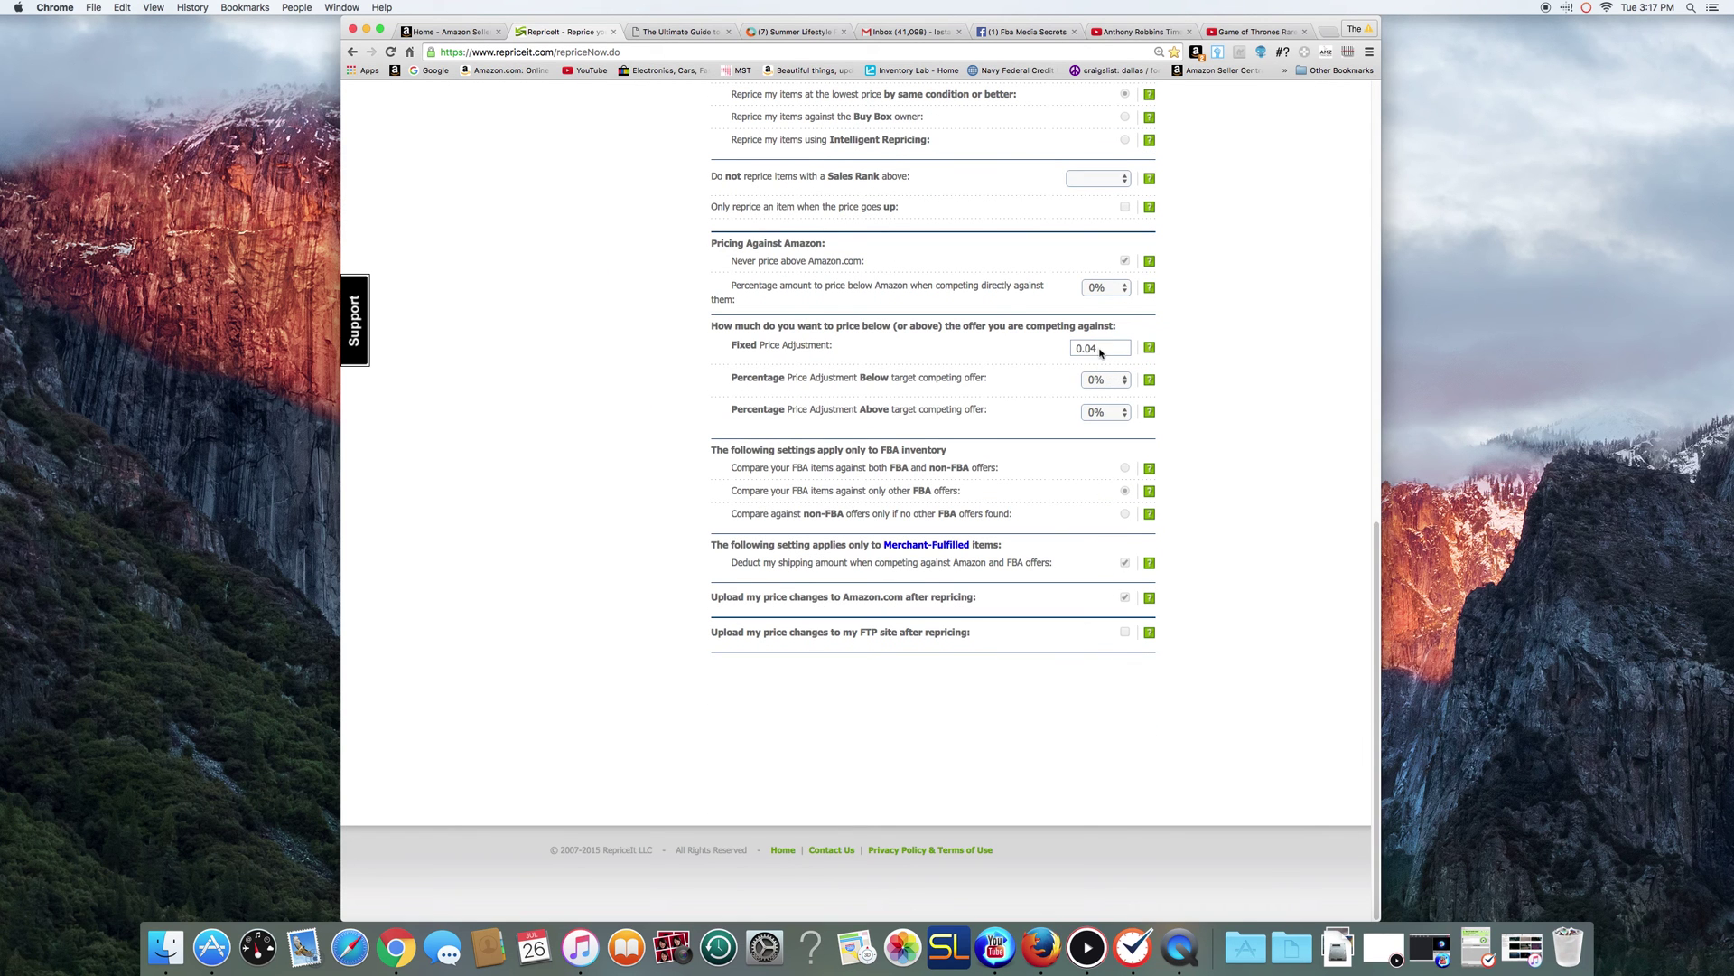
scroll(1373, 533, up, 3)
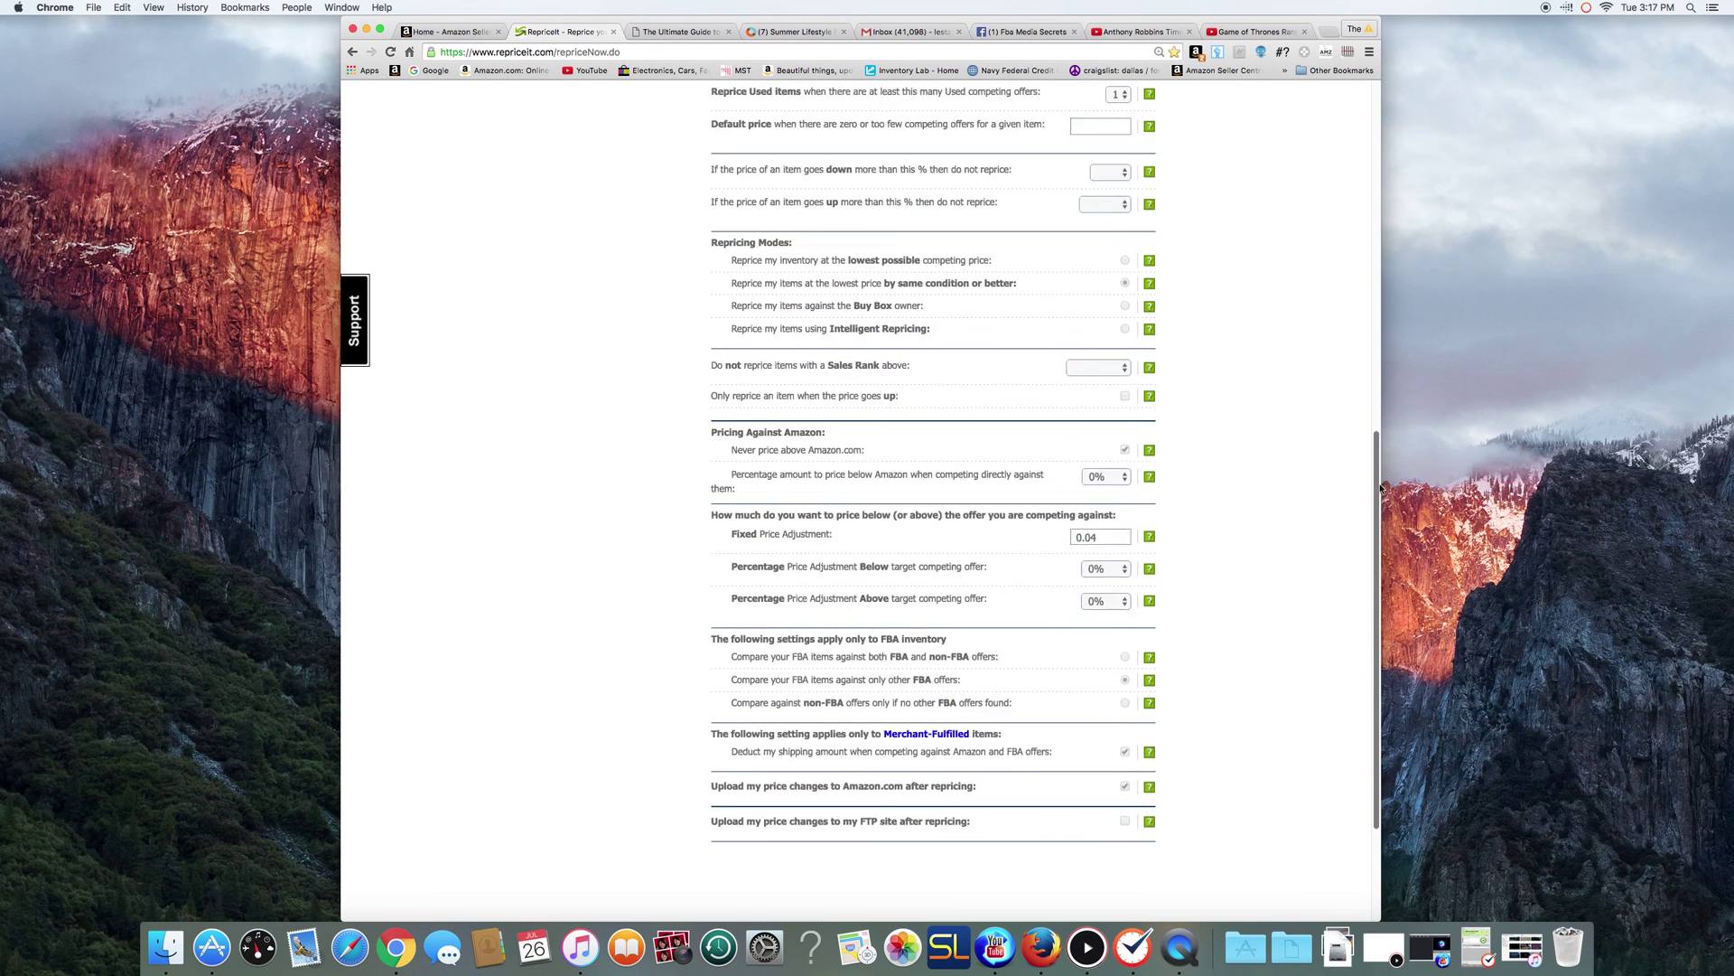
scroll(1380, 488, up, 2)
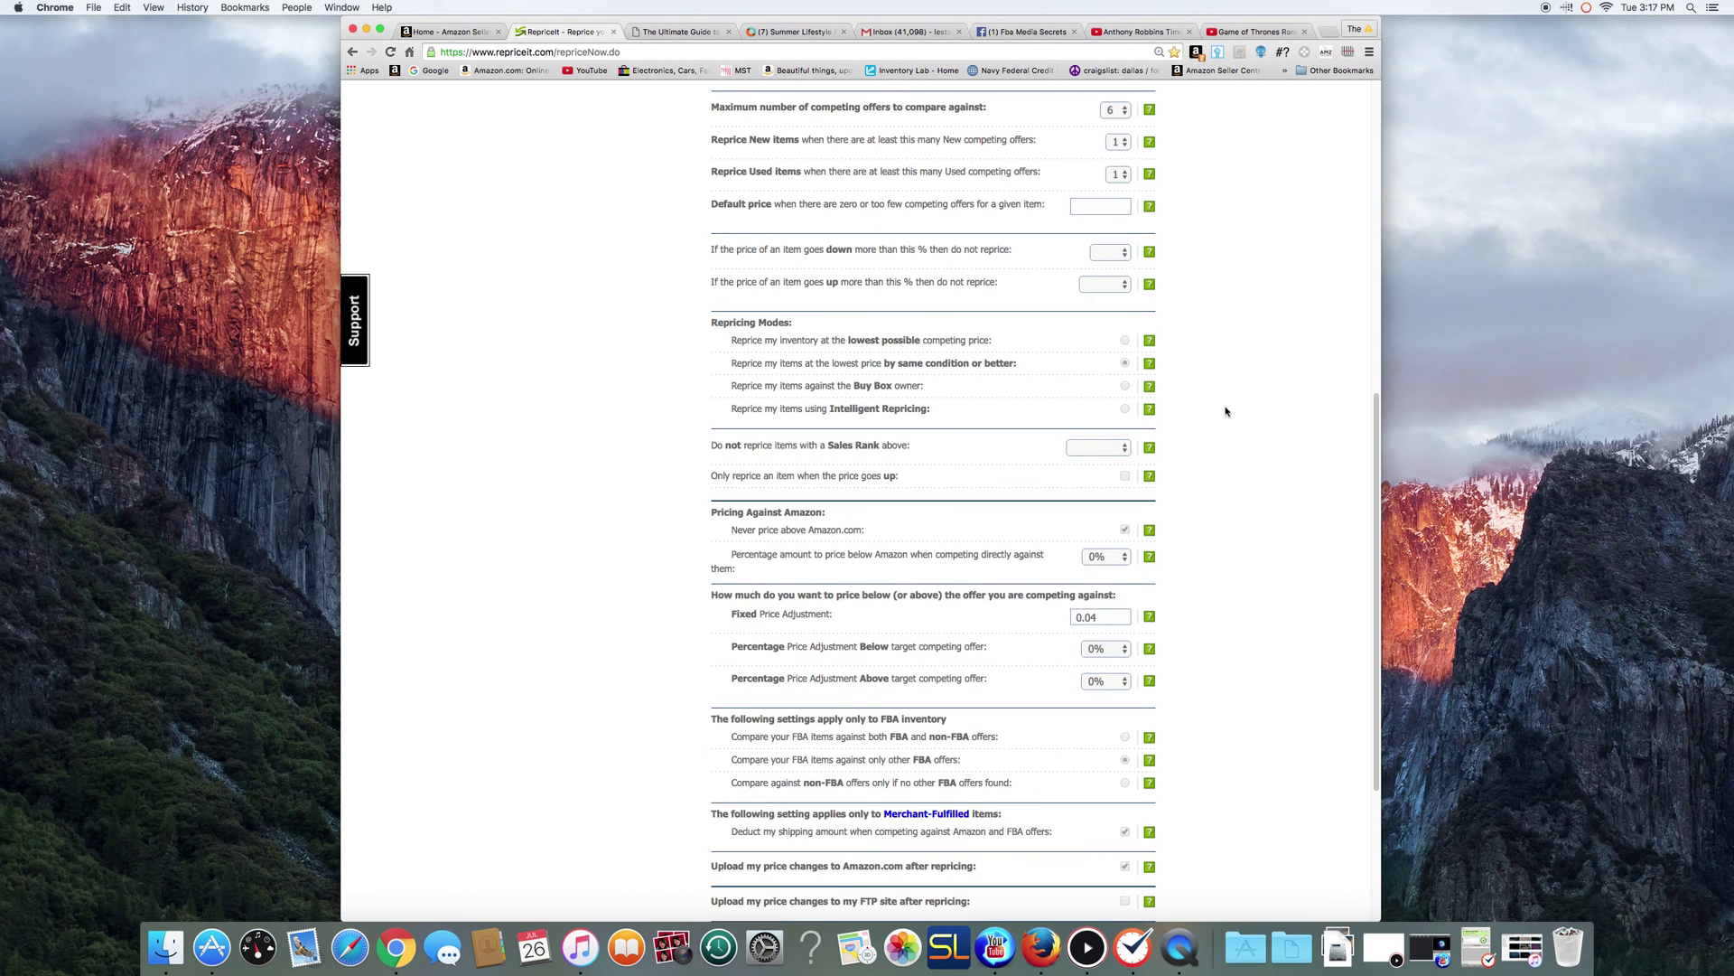
scroll(1379, 524, up, 7)
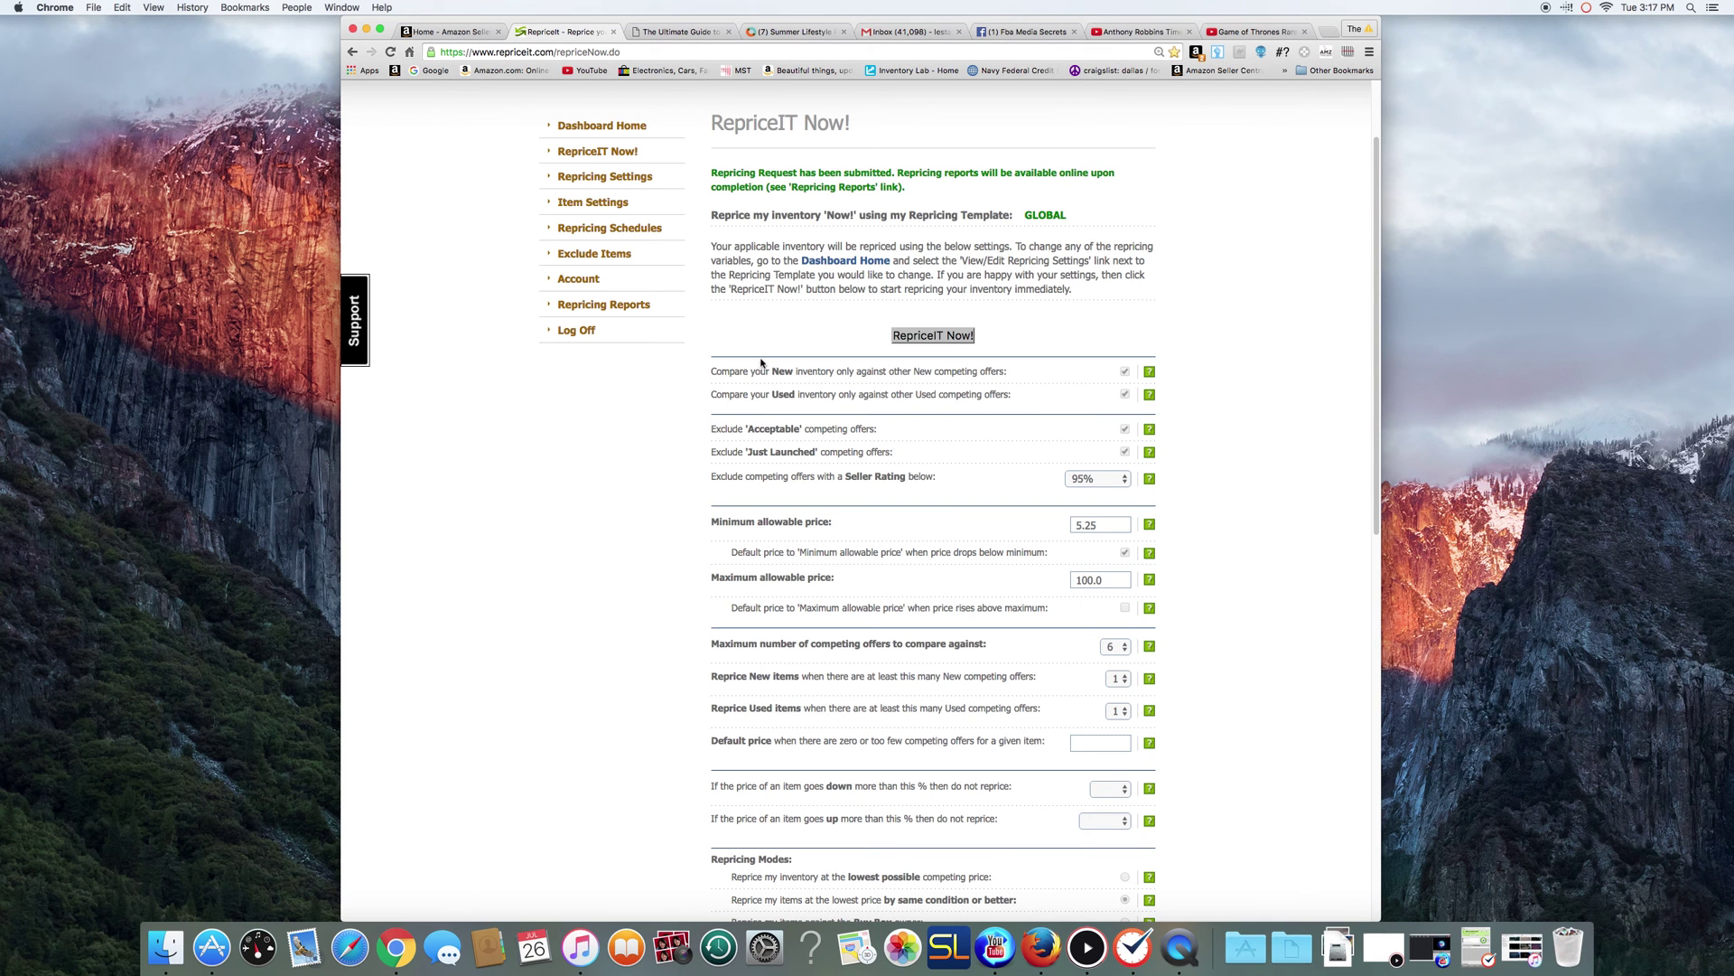
Step: Go from the dashboard home to the GLOBAL template's repricing settings
click(630, 177)
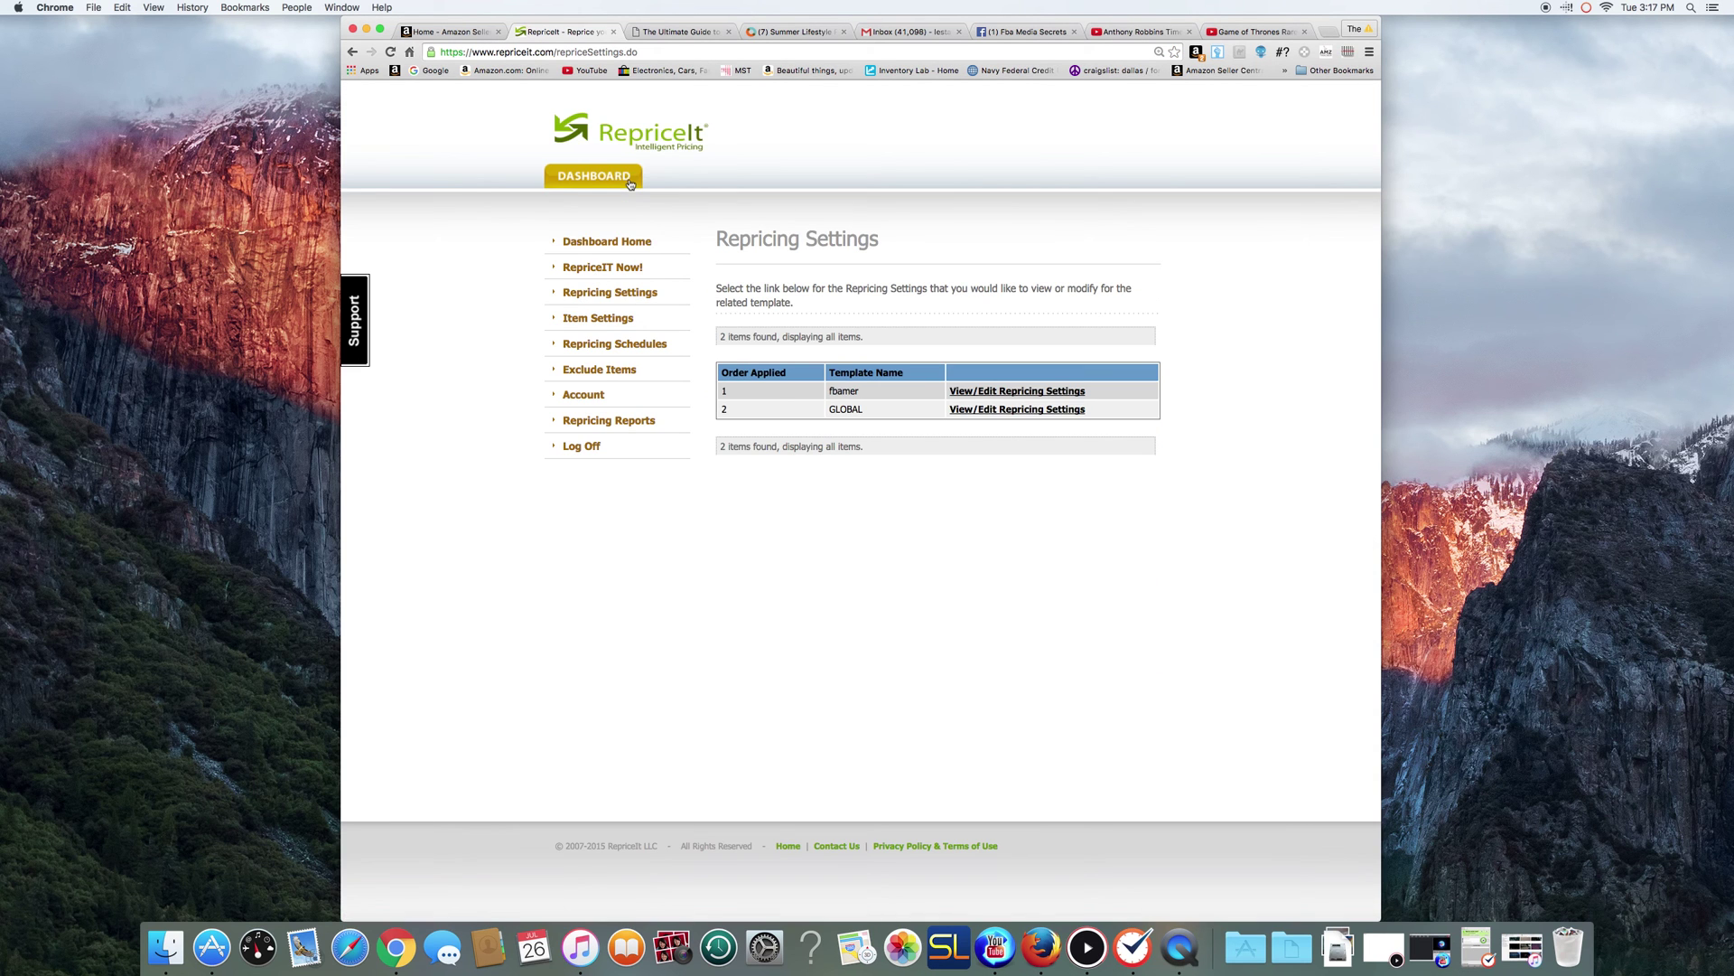
click(643, 244)
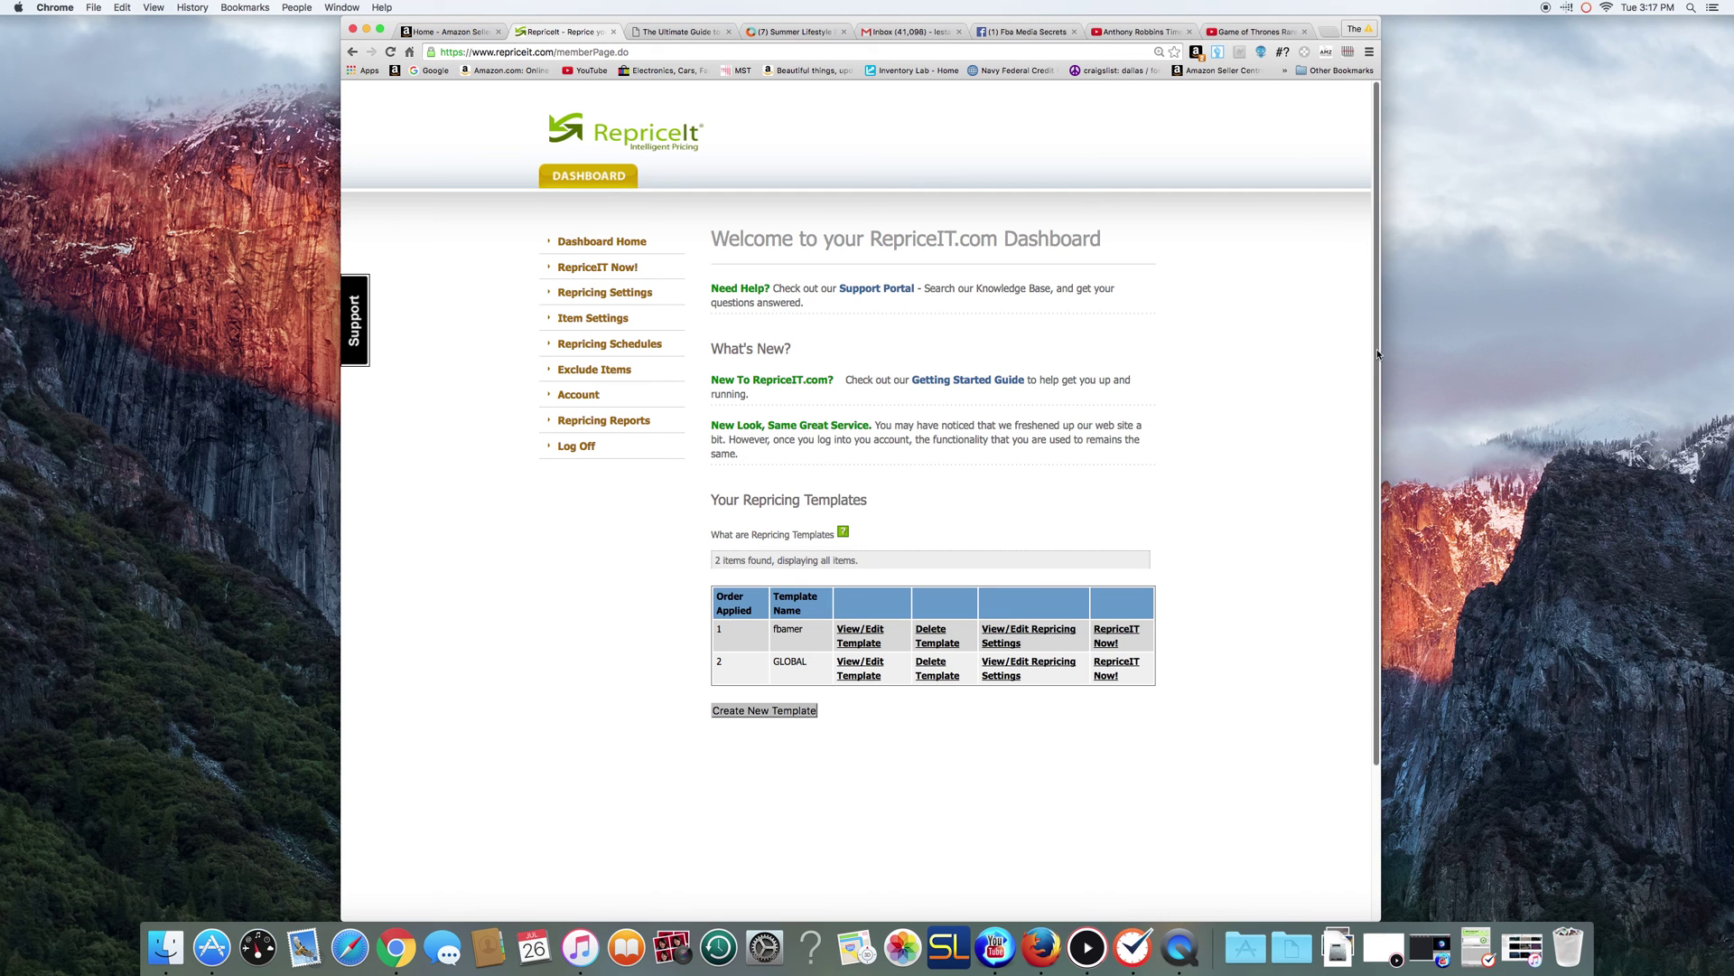
drag(1377, 353, 1377, 454)
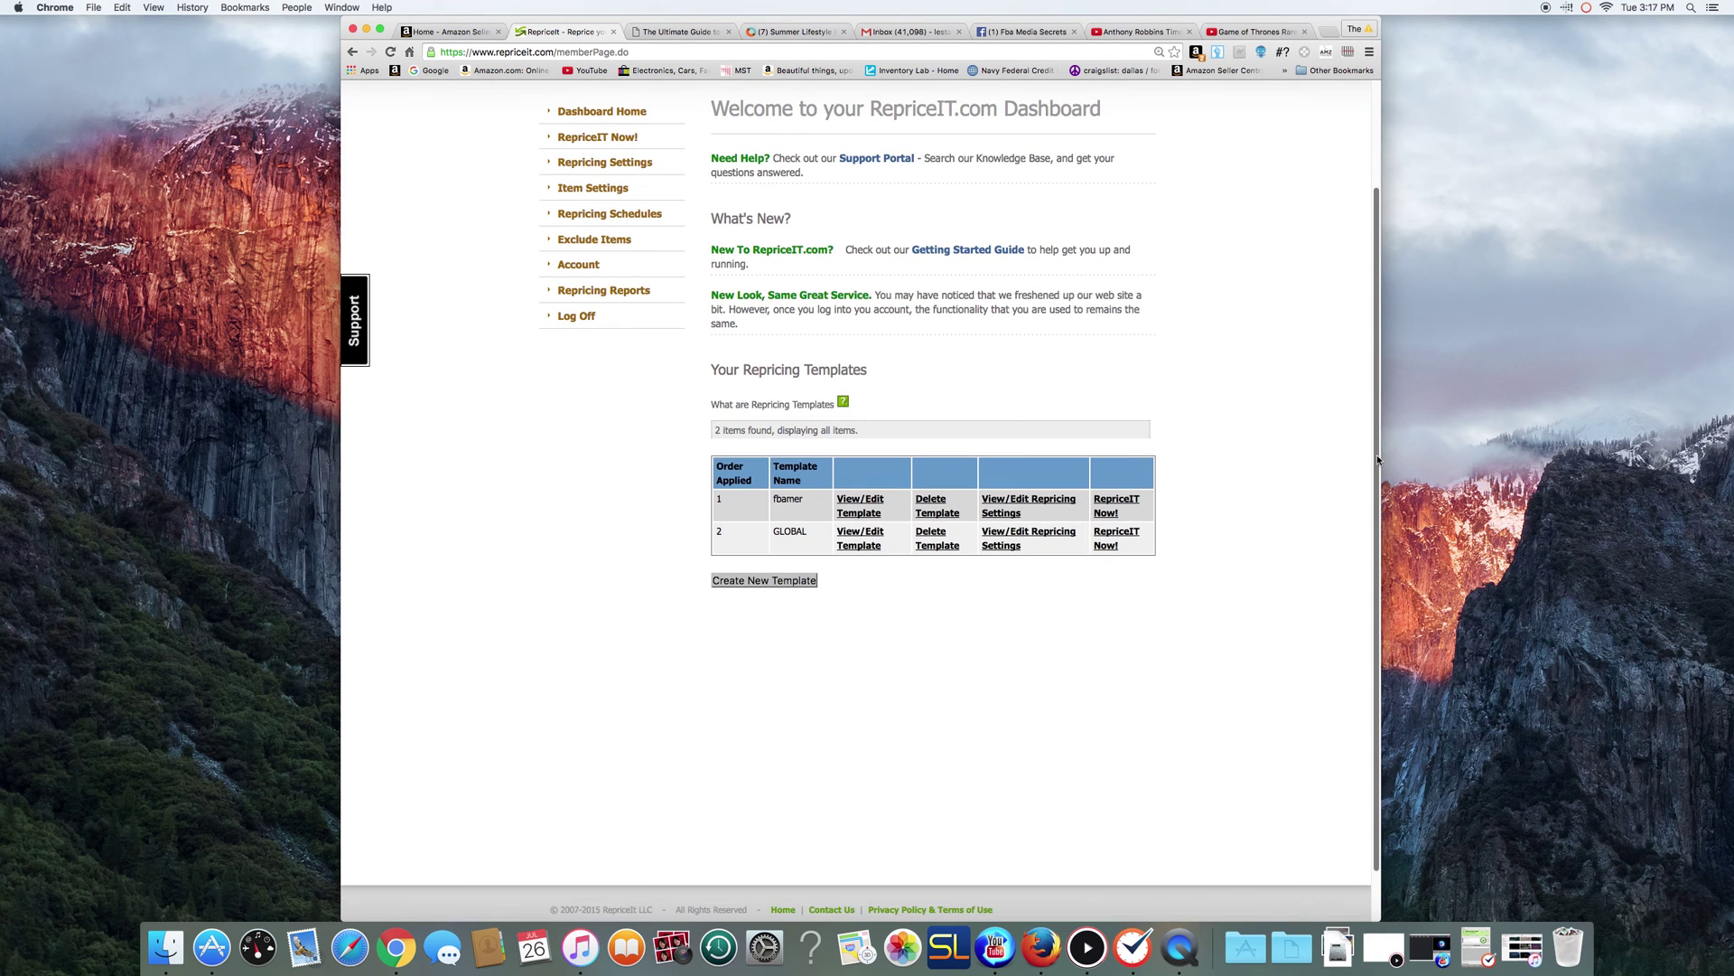
click(1054, 535)
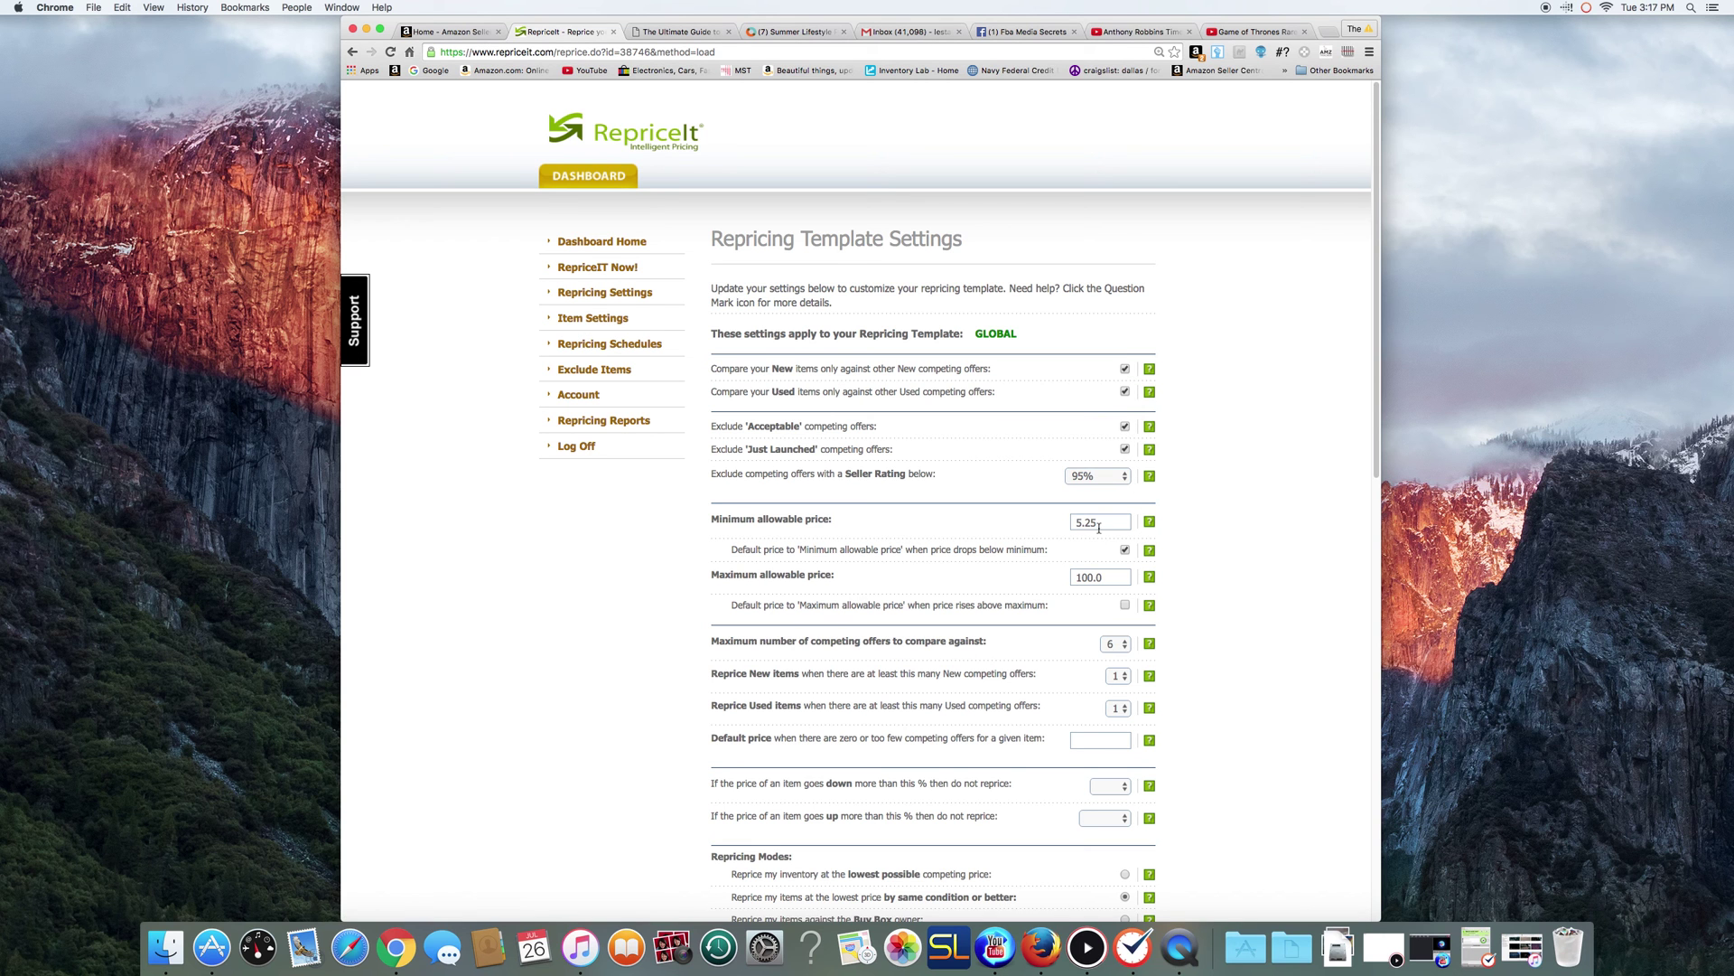
Step: Keep Percentage Price Adjustment Below at 0% and save the GLOBAL template settings
scroll(1376, 373, down, 4)
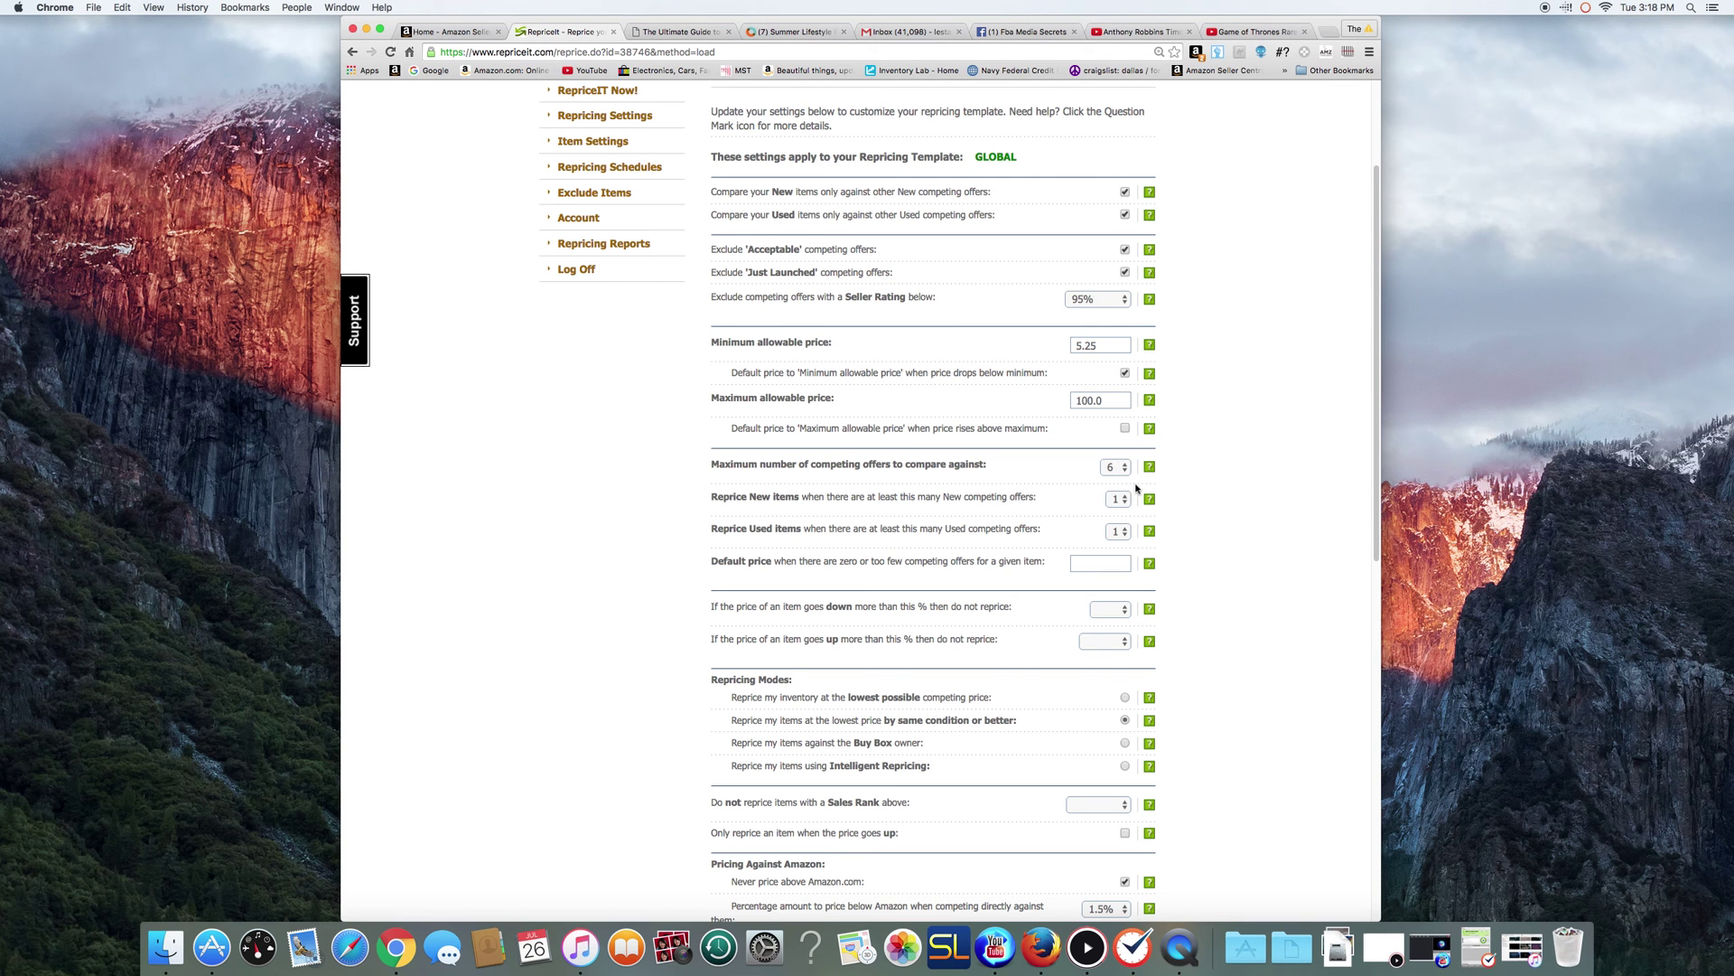
drag(1377, 358, 1379, 450)
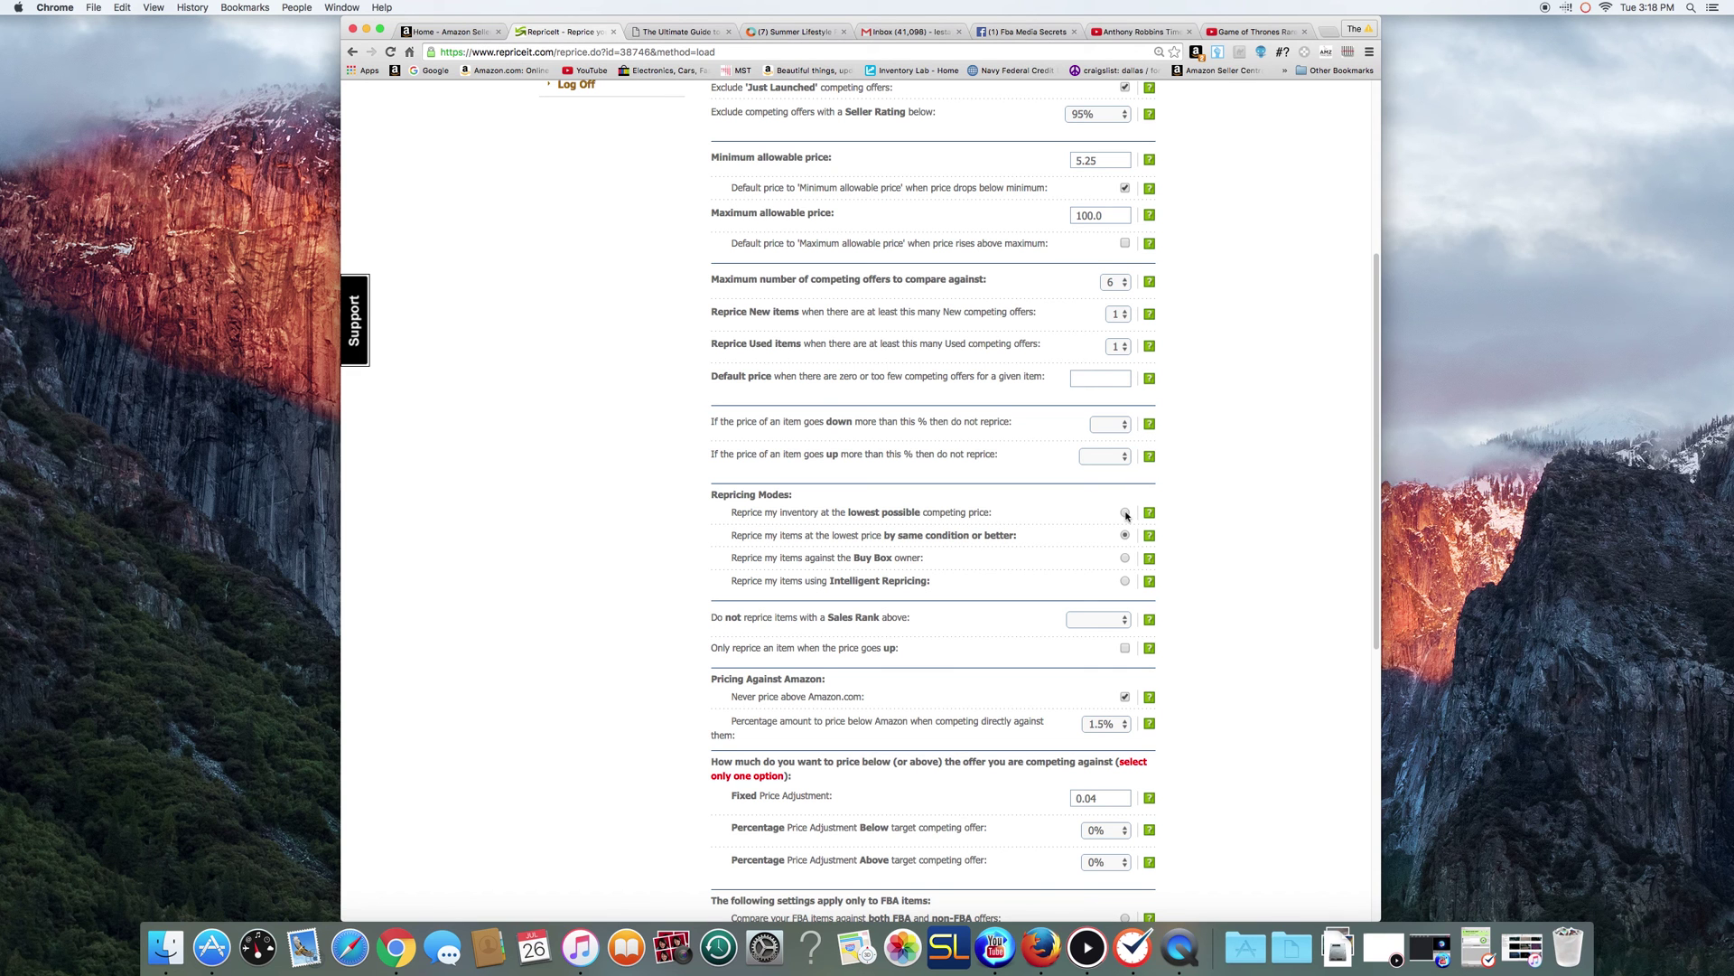
mouse_move(1149, 516)
scroll(1374, 448, down, 1)
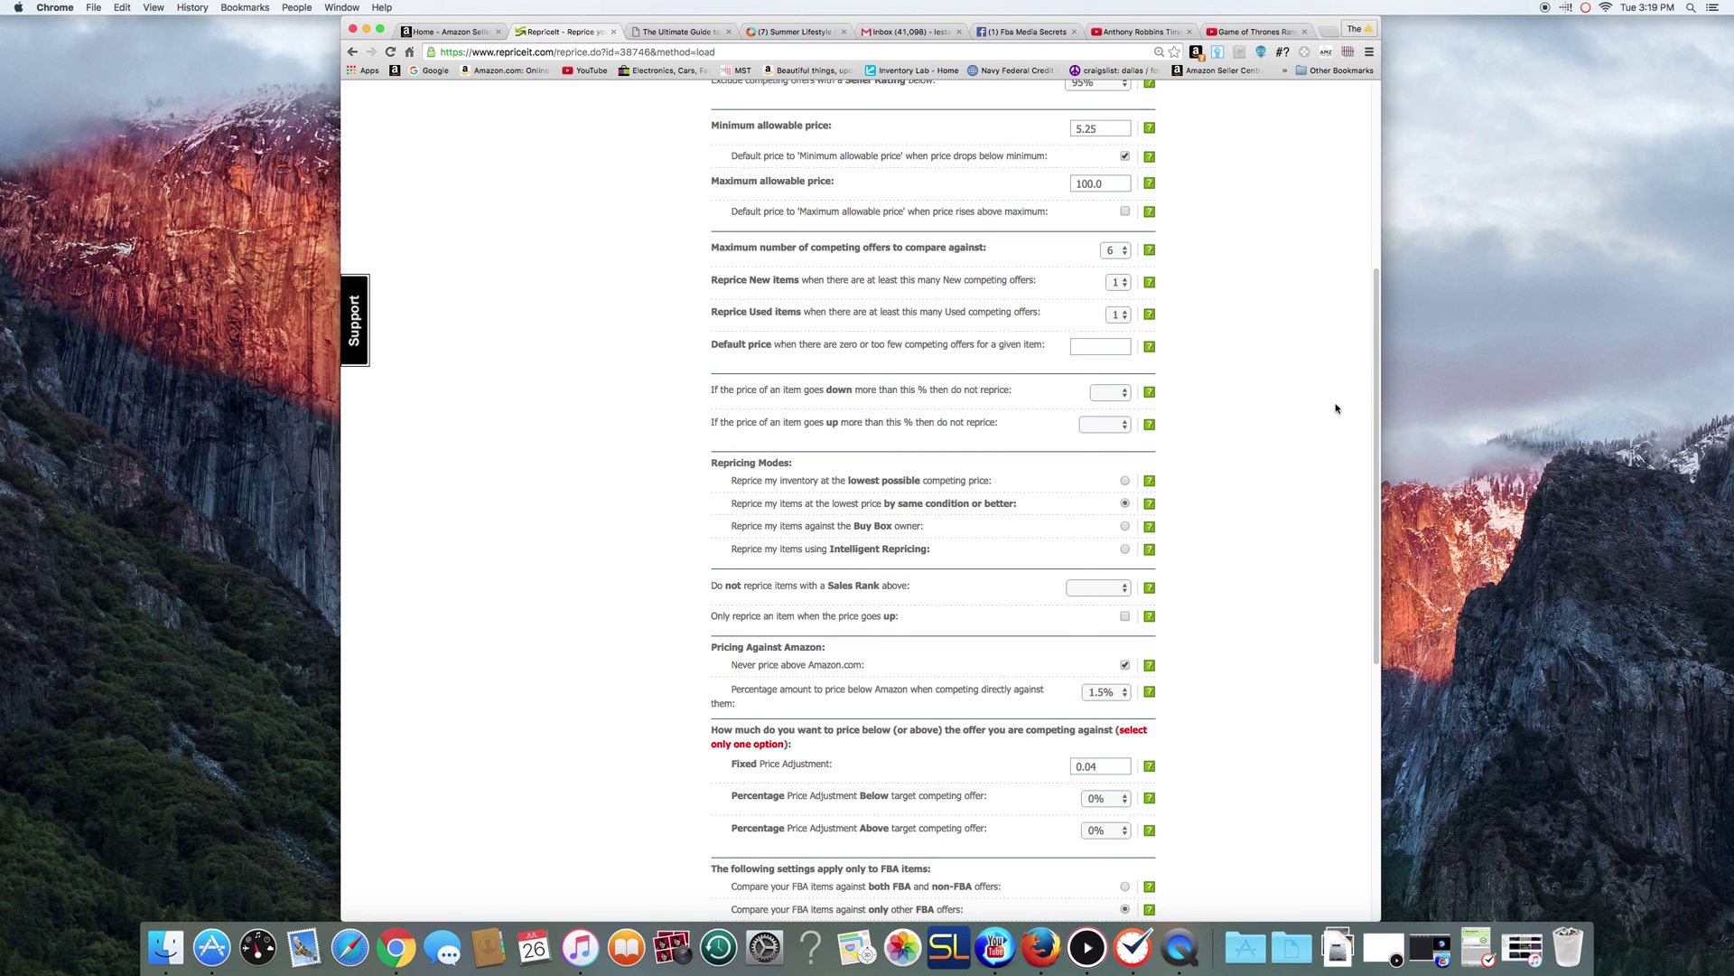
scroll(1383, 456, down, 4)
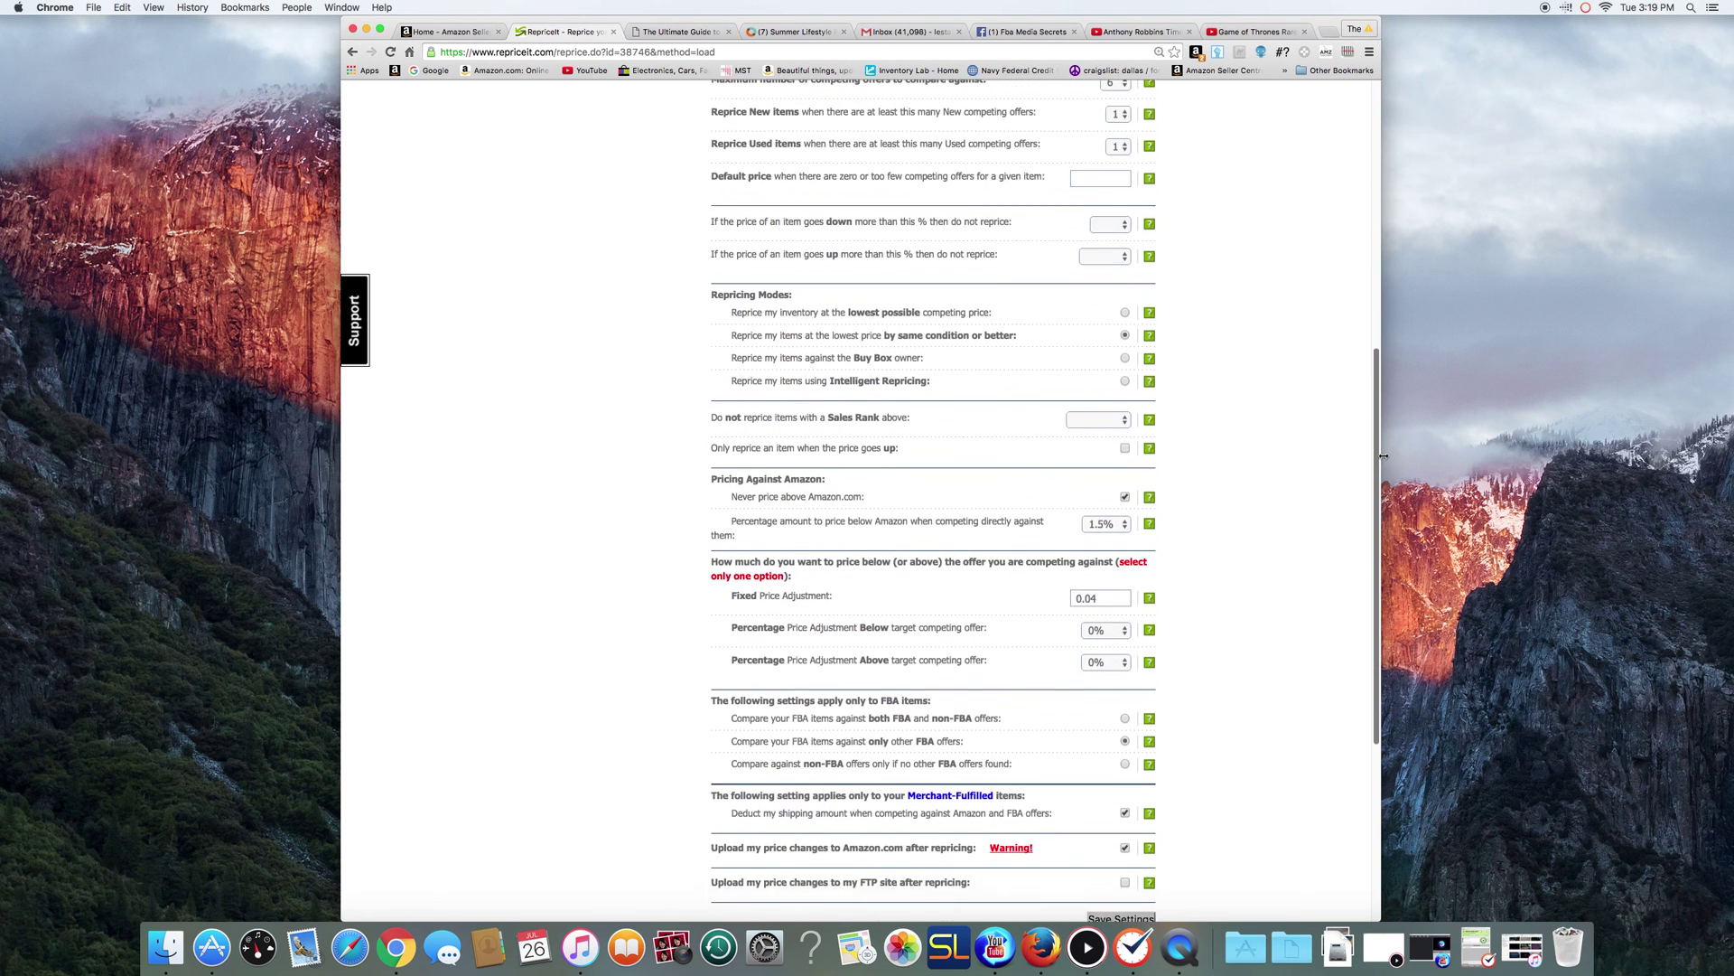
scroll(1383, 457, down, 4)
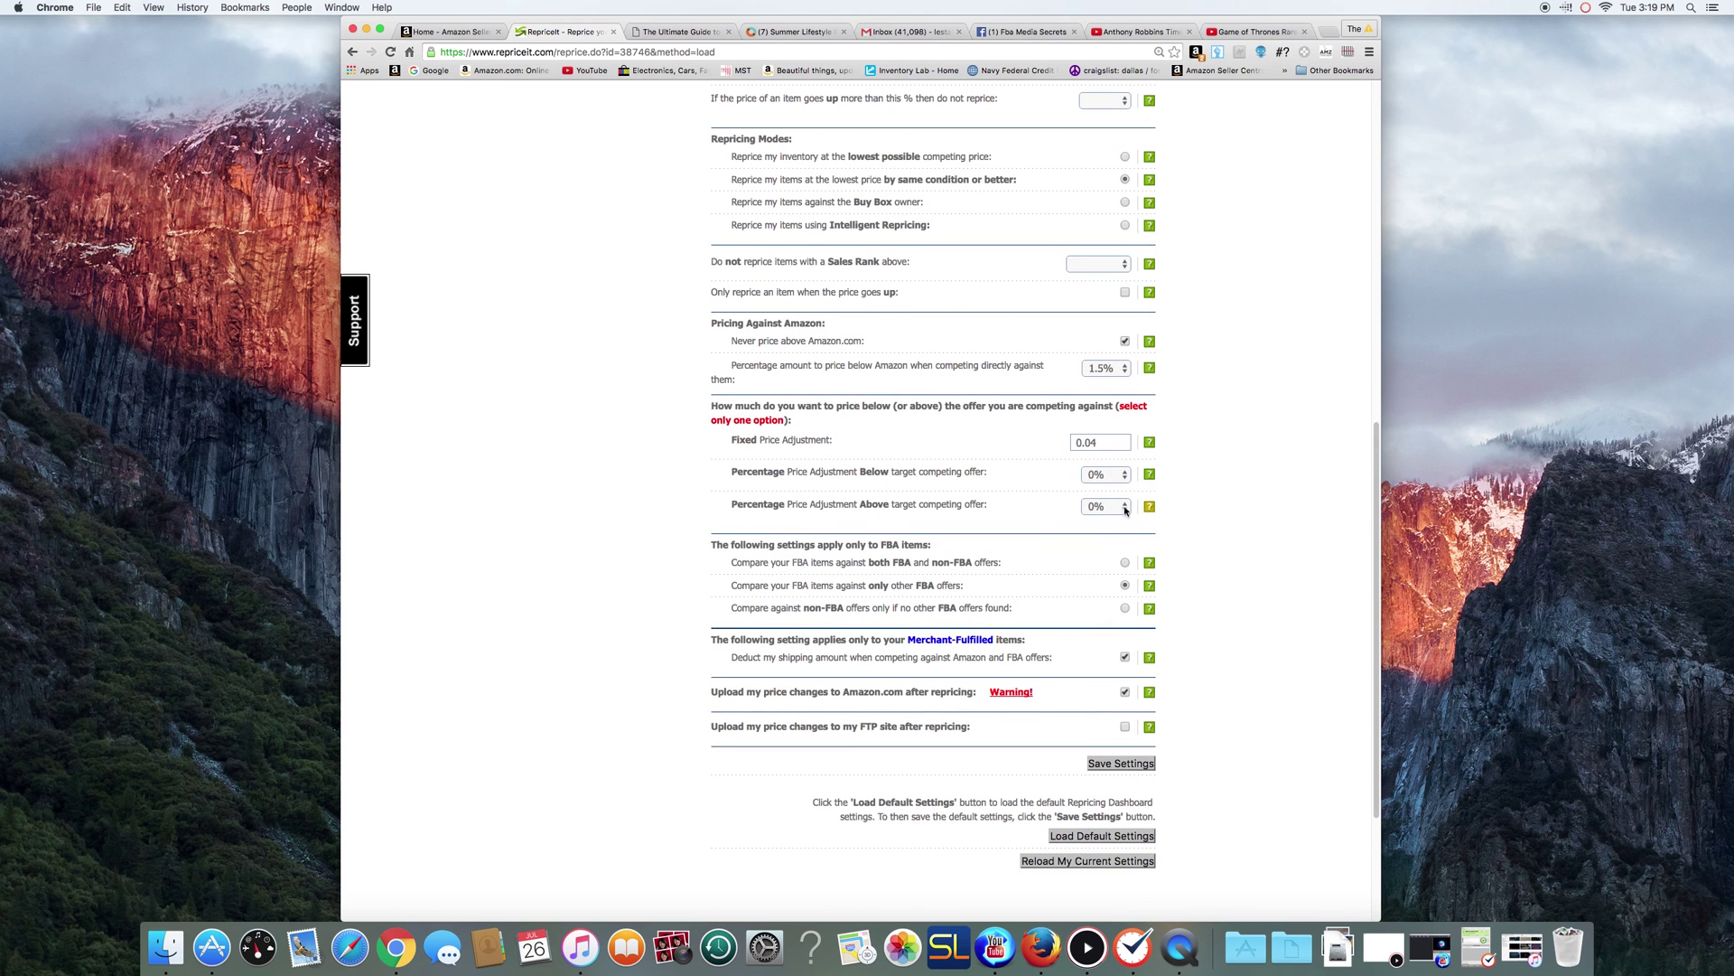
mouse_move(1150, 477)
click(1129, 478)
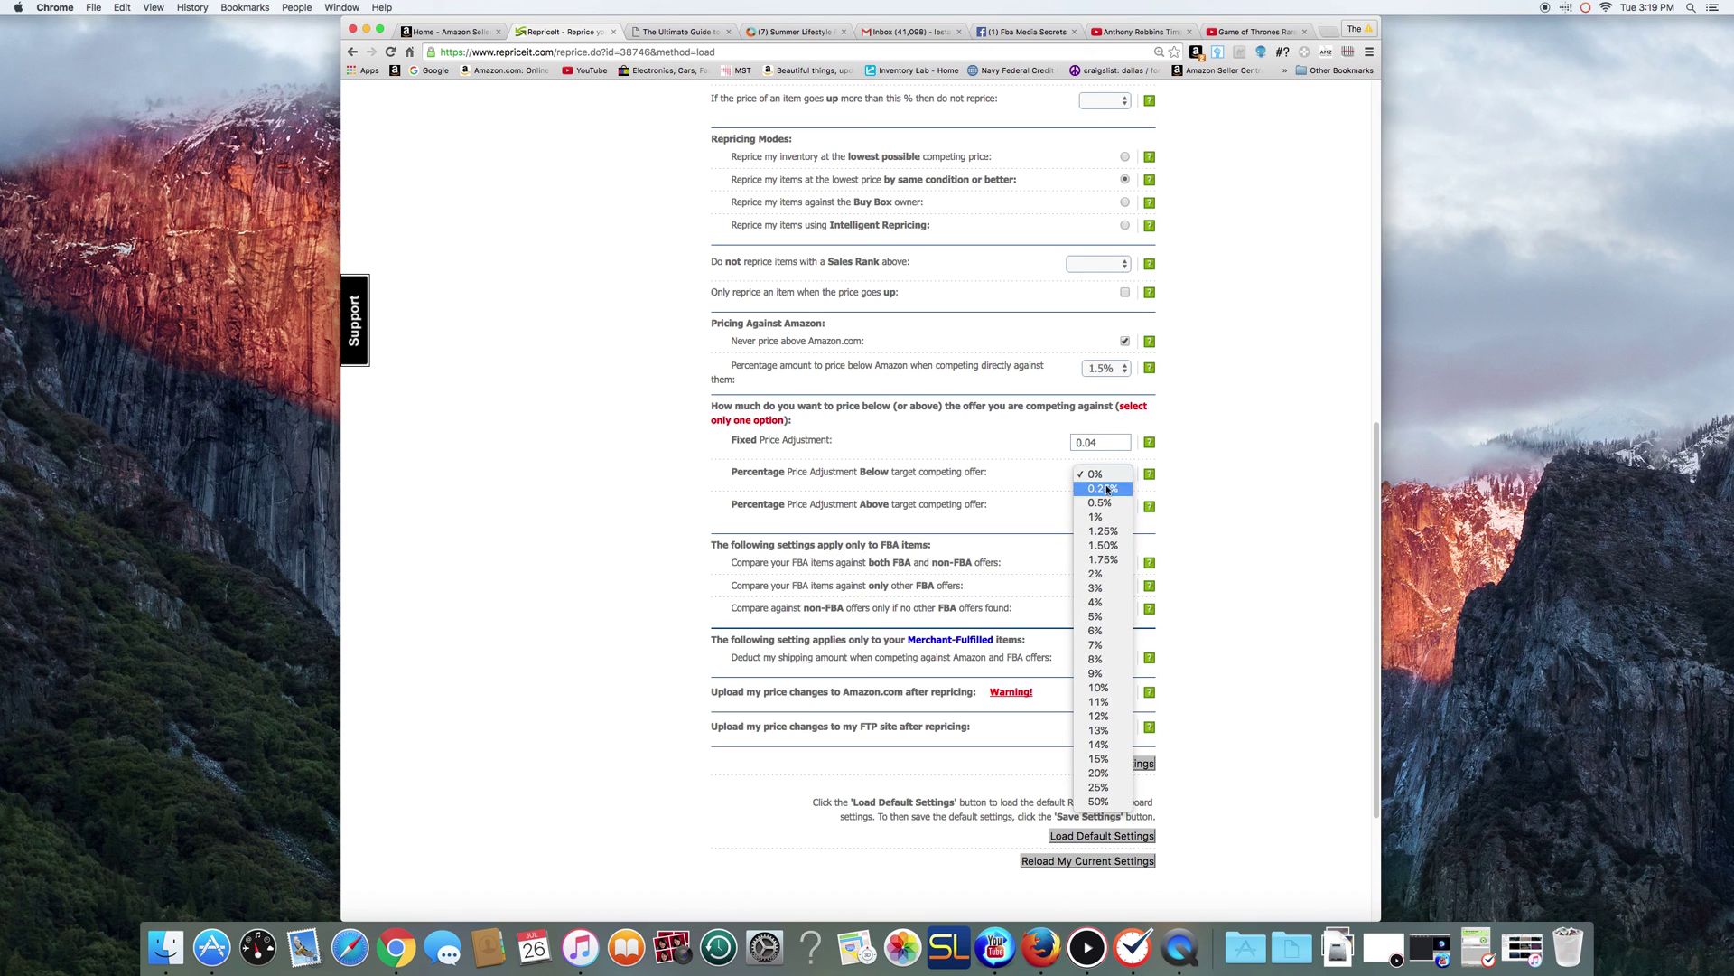
click(1204, 476)
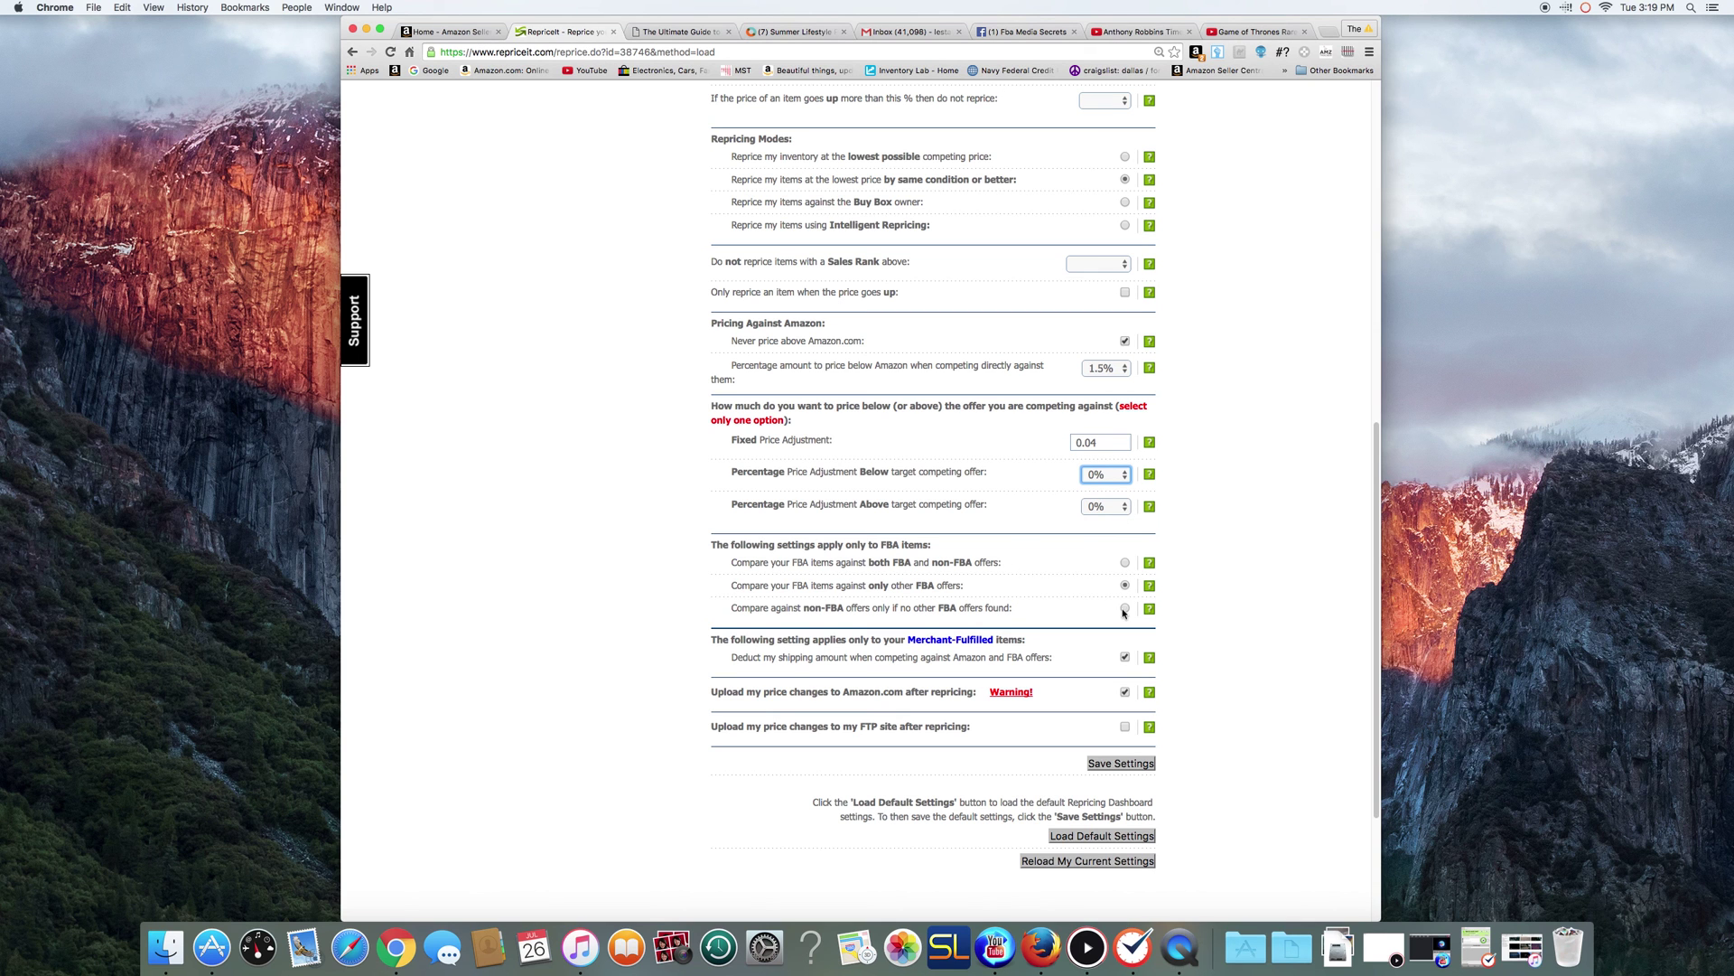
click(1121, 763)
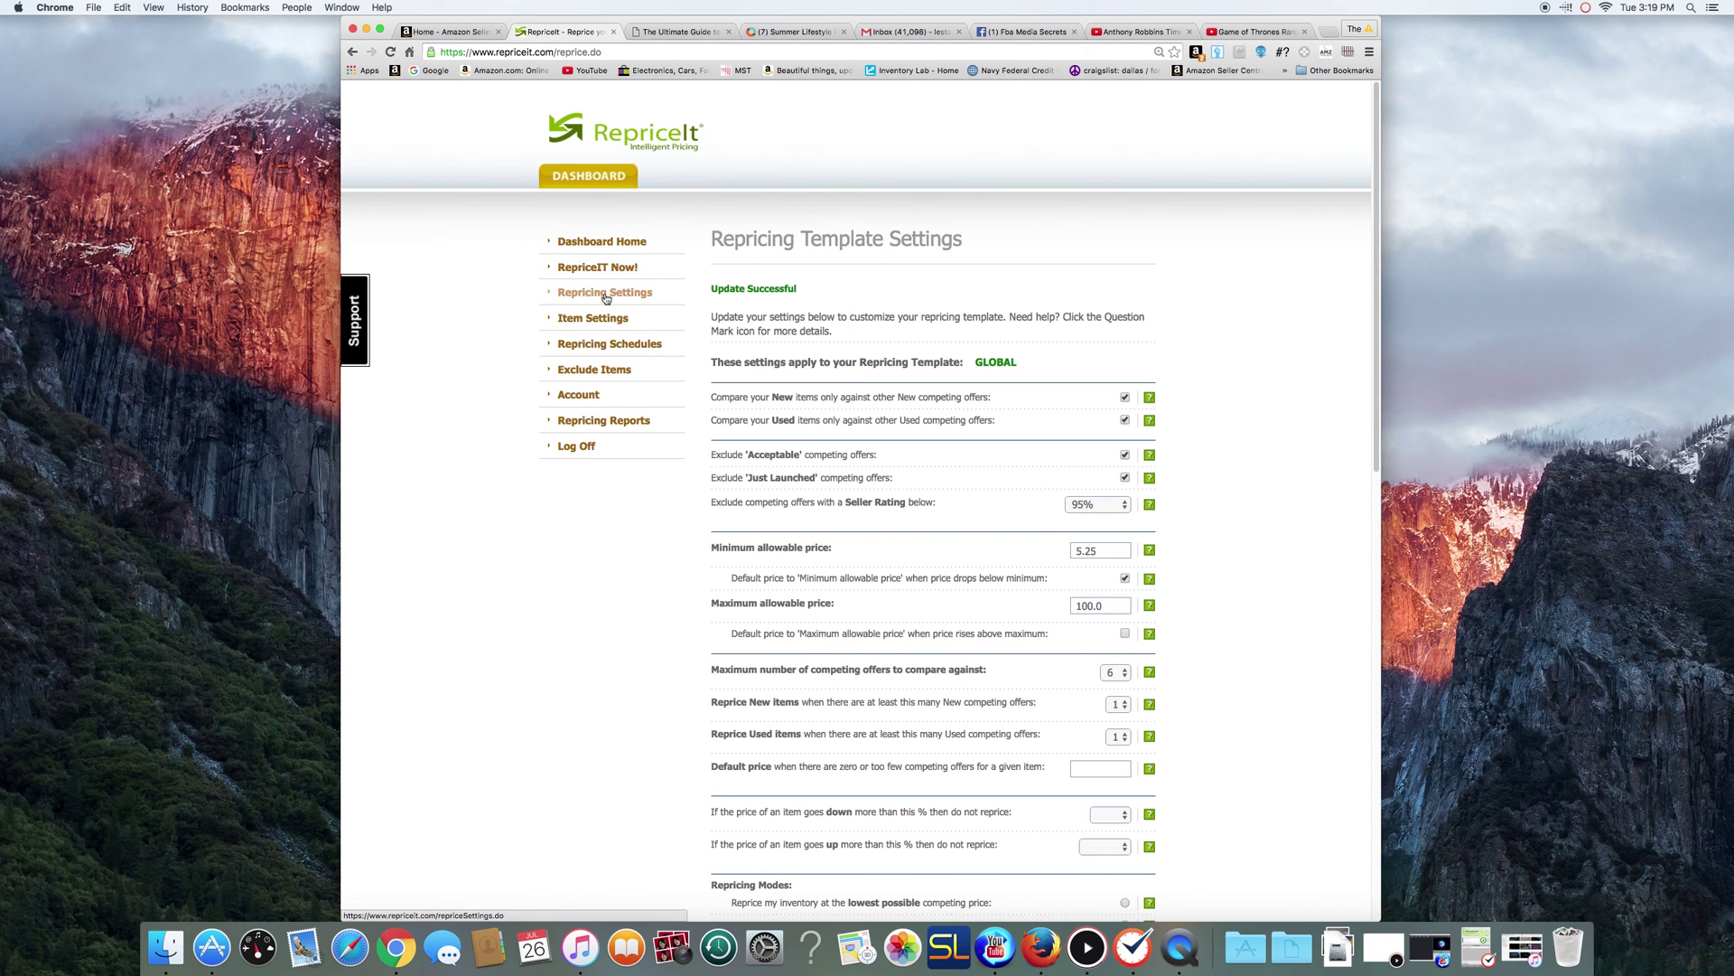
Step: Open the fbamer template's settings and set Percentage Price Adjustment Above to 25%
click(617, 243)
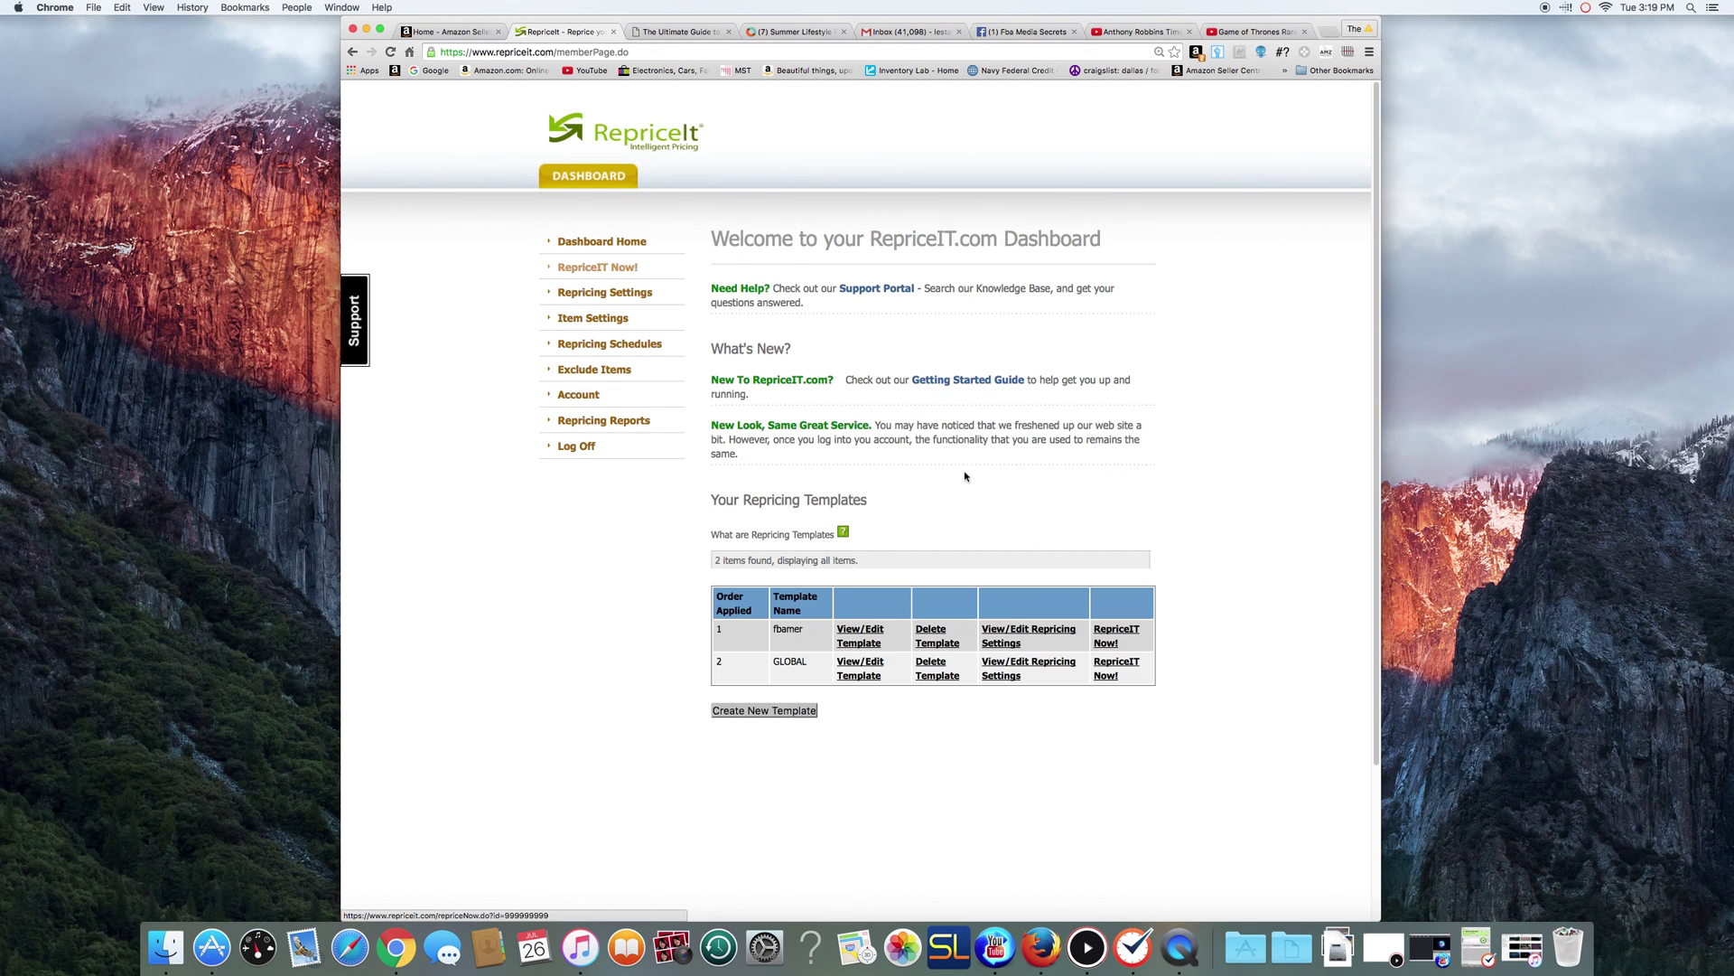
click(1051, 634)
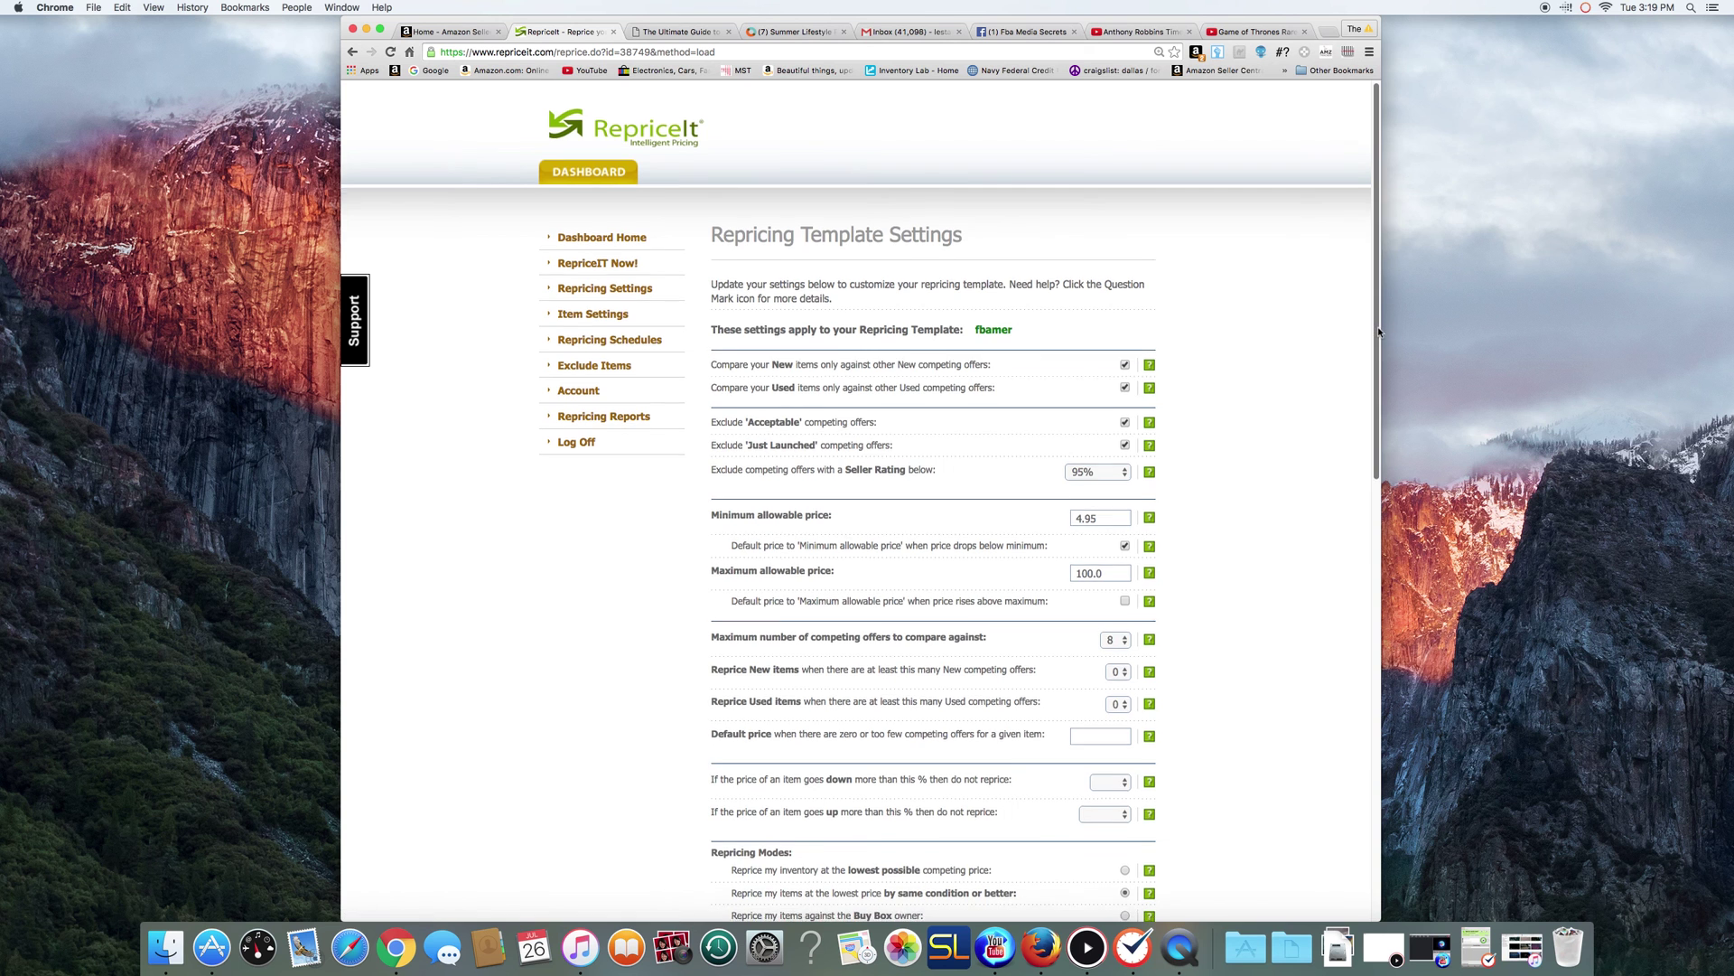
drag(1378, 327, 1368, 556)
scroll(1368, 556, down, 5)
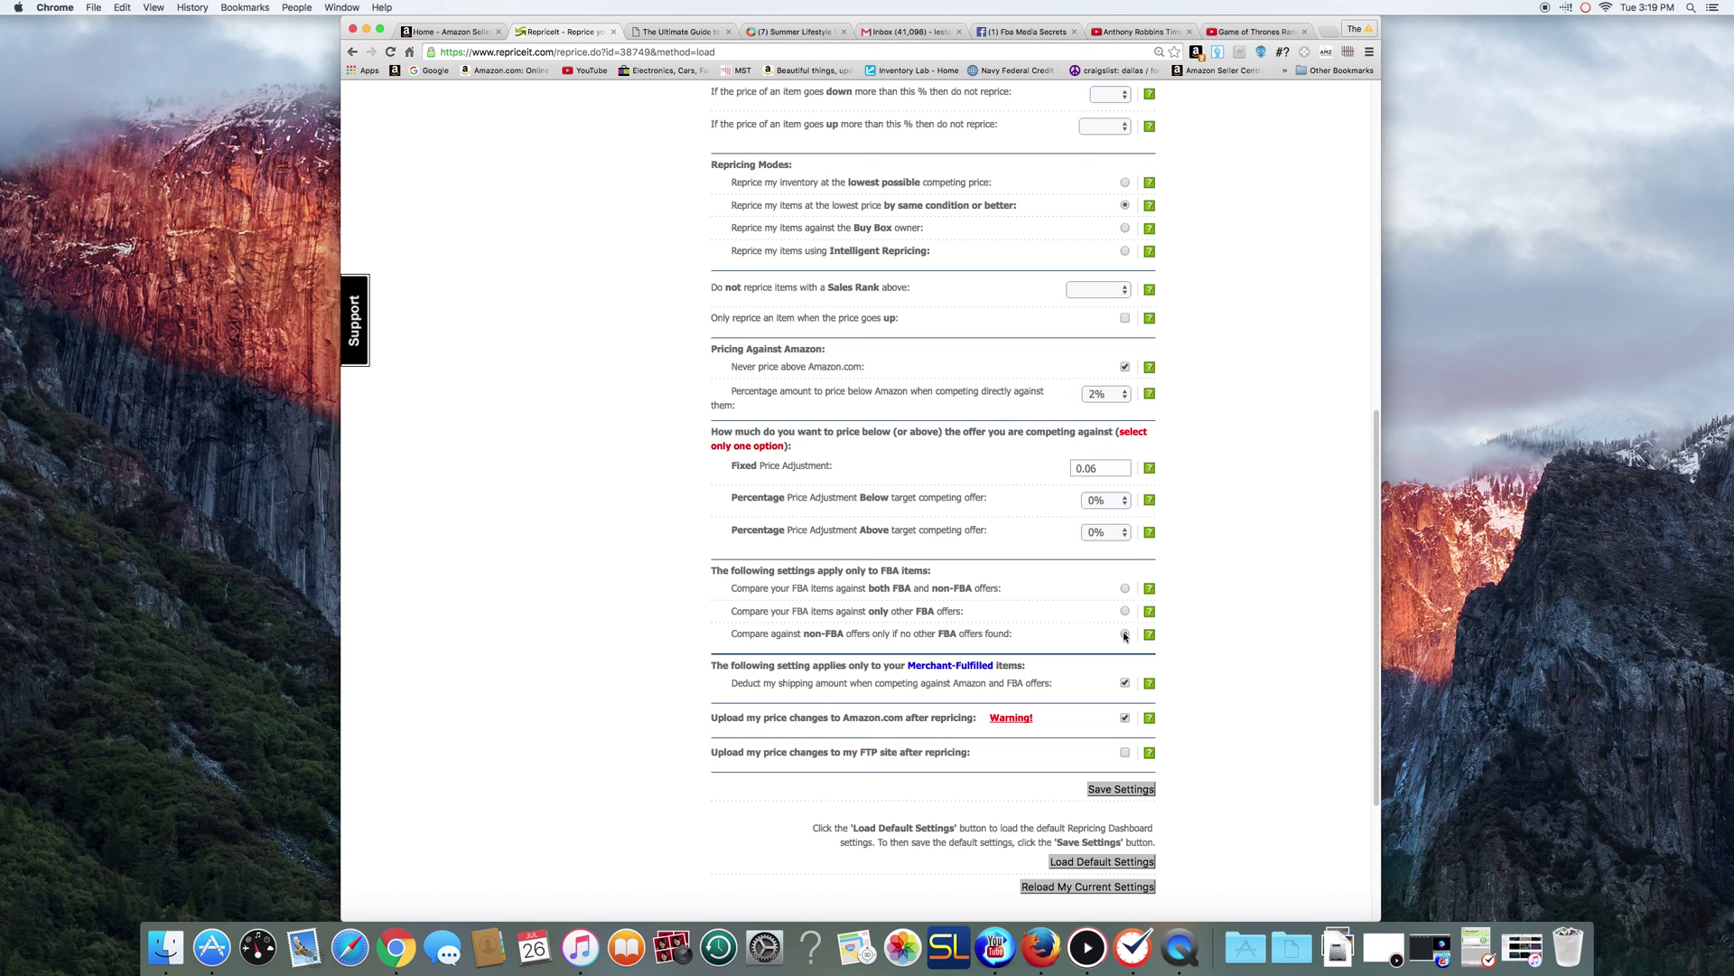
click(1126, 534)
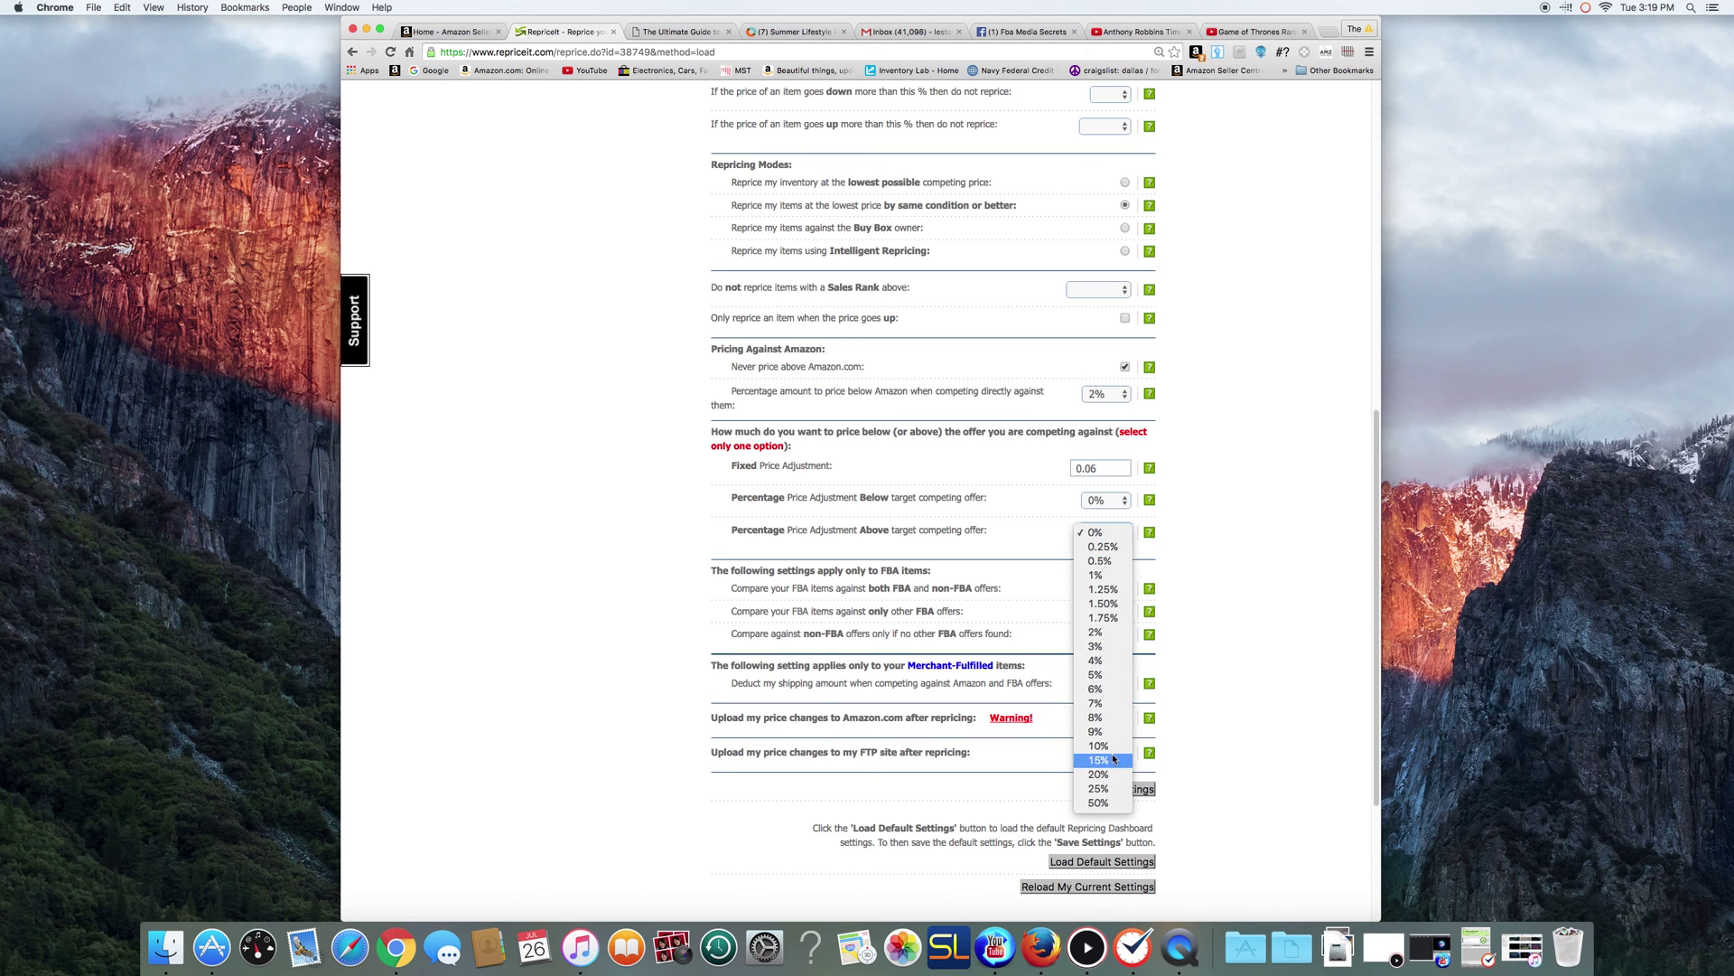
click(1108, 792)
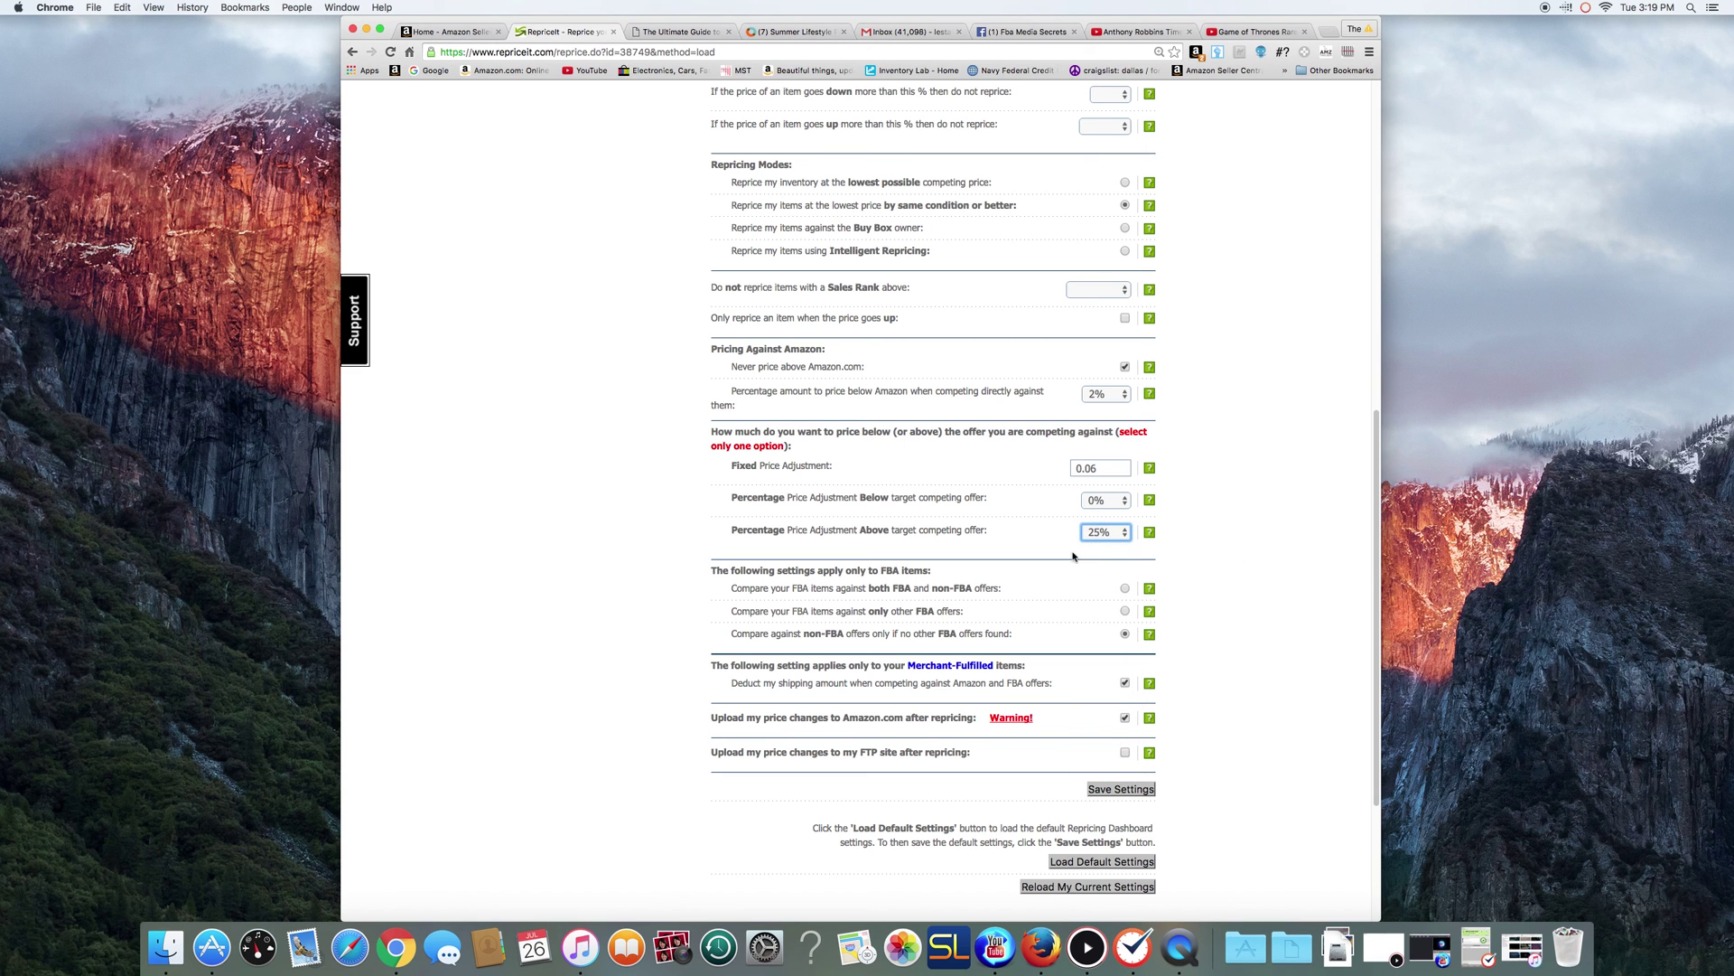
Step: Delete the 0.06 Fixed Price Adjustment and try saving the fbamer settings
click(1091, 465)
key(super+a)
key(BackSpace)
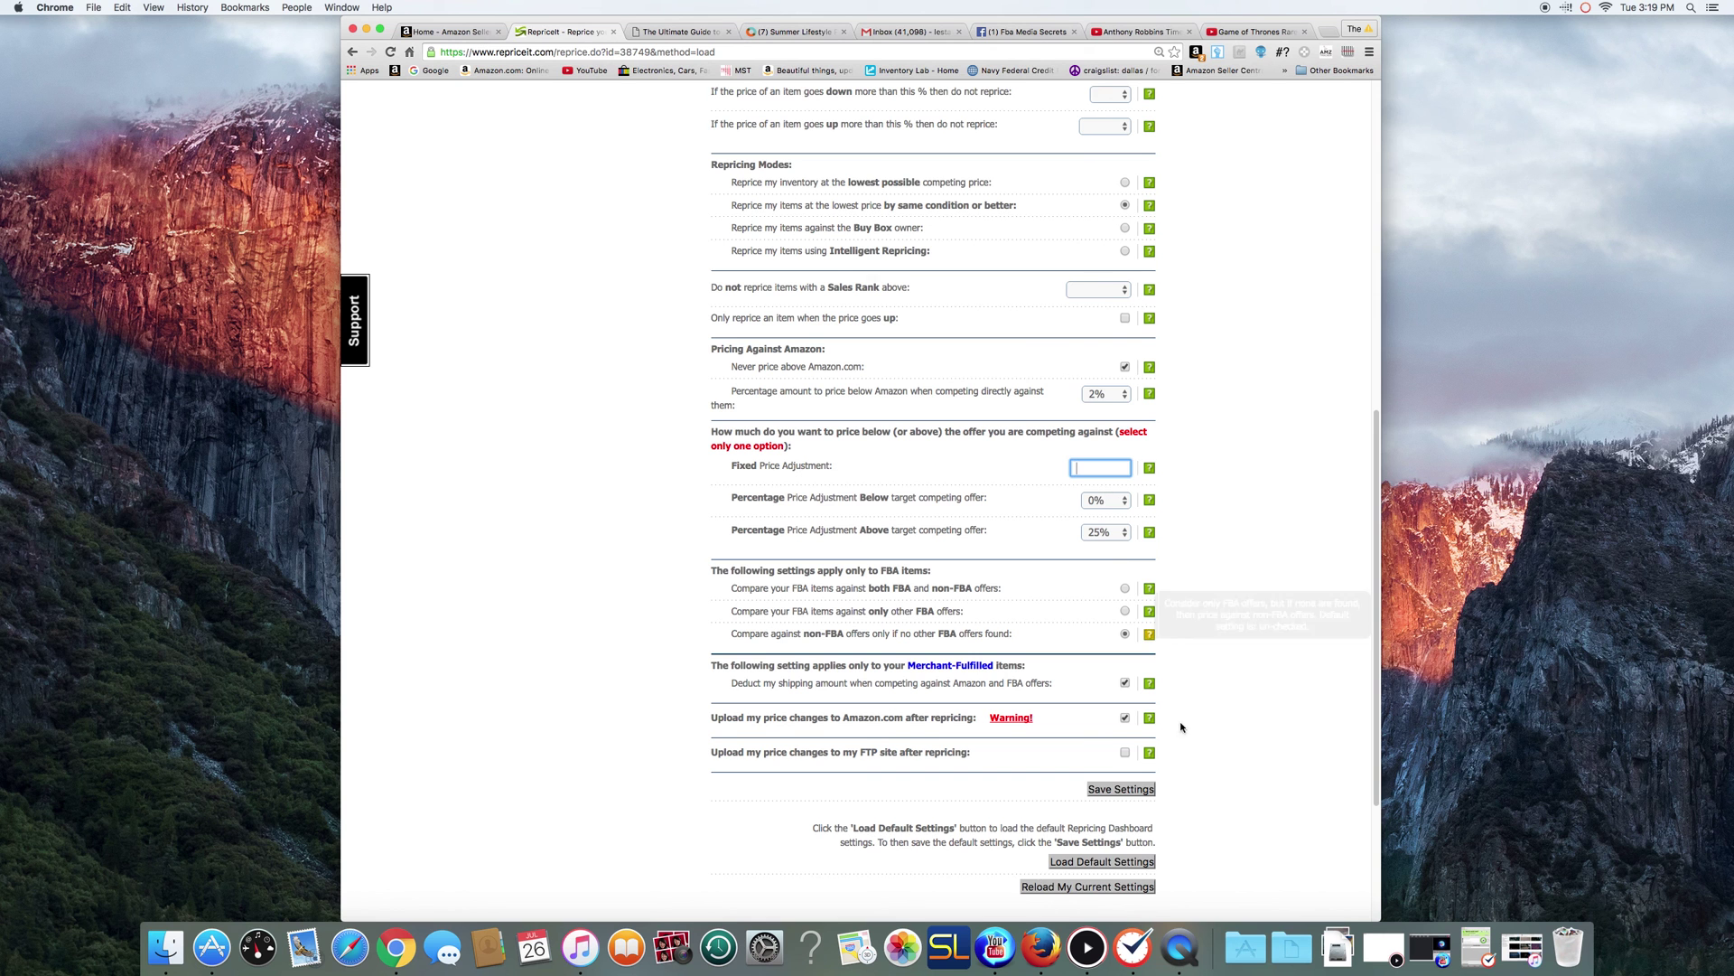
click(1120, 788)
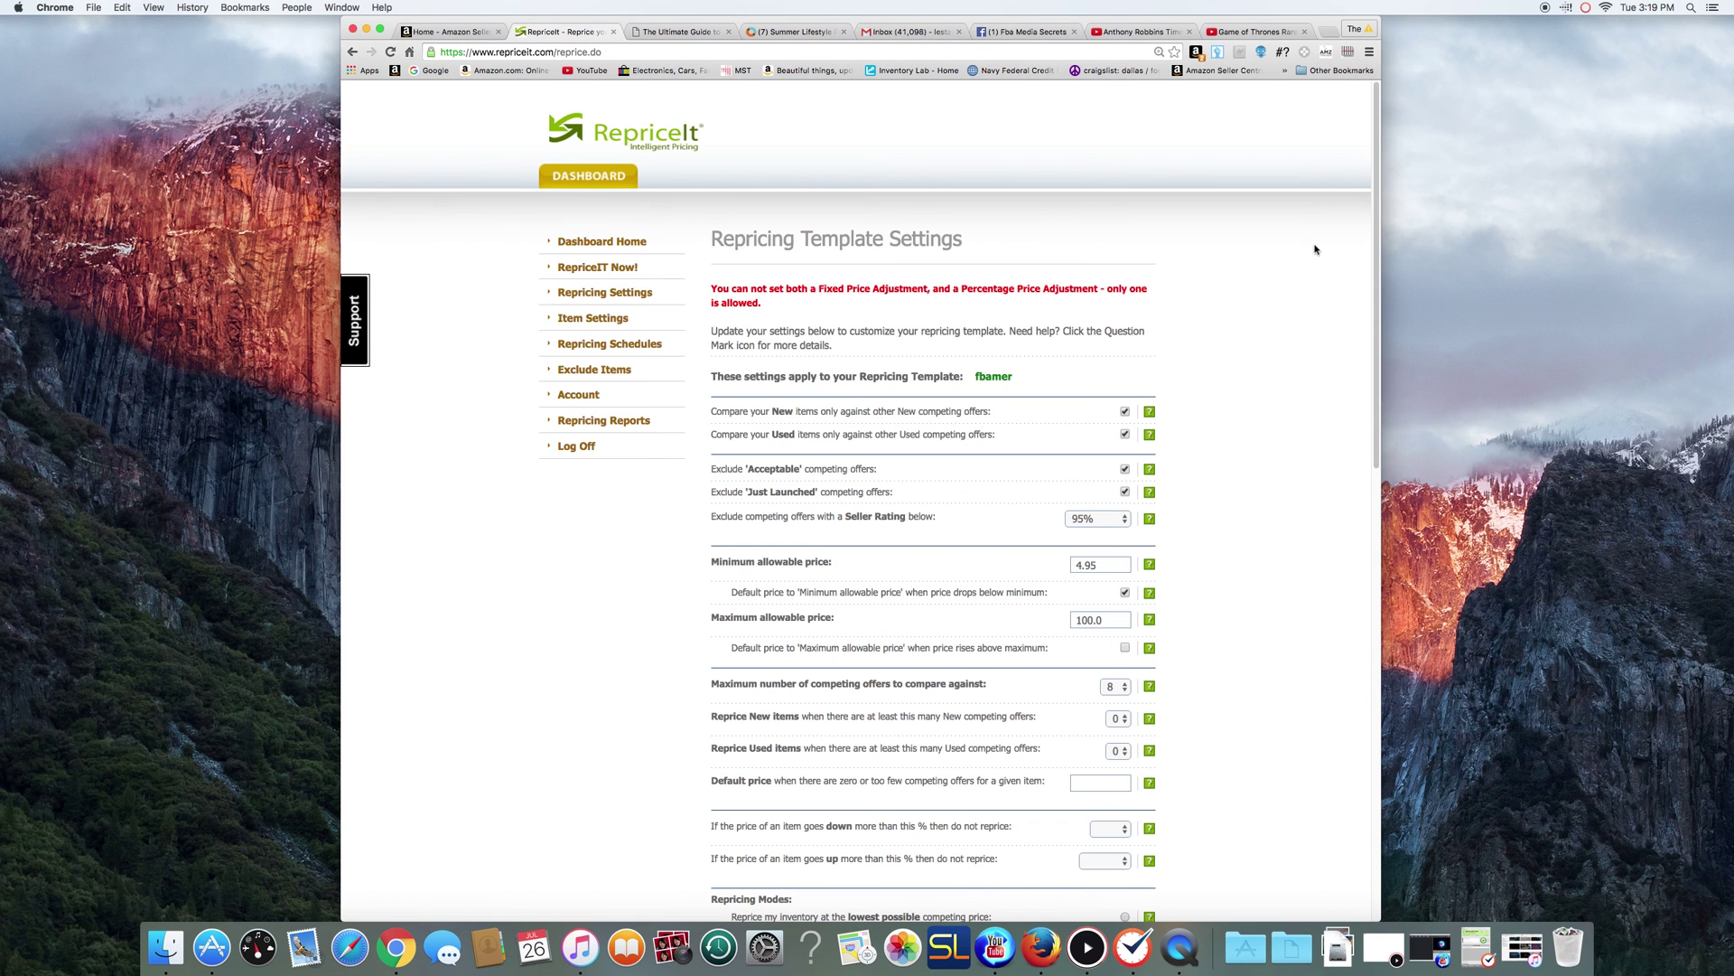
Step: Enter 0.00 as fbamer's Fixed Price Adjustment and save the settings
drag(1376, 337, 1367, 619)
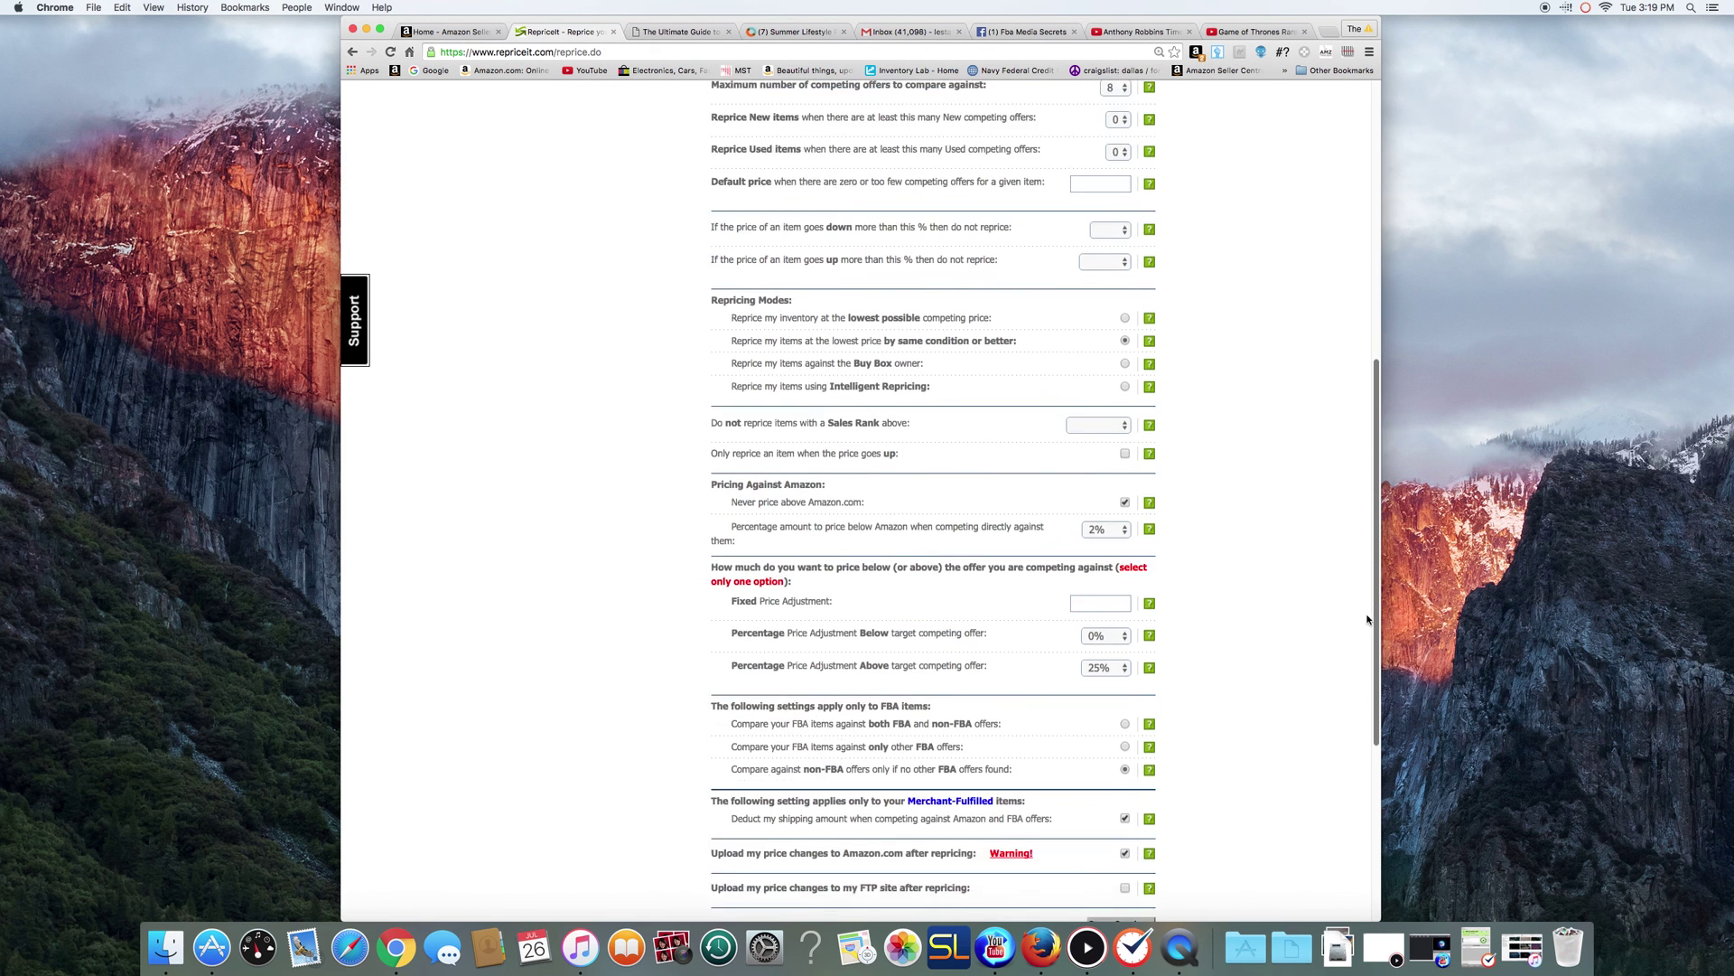
scroll(1368, 620, down, 3)
click(1100, 460)
text(0)
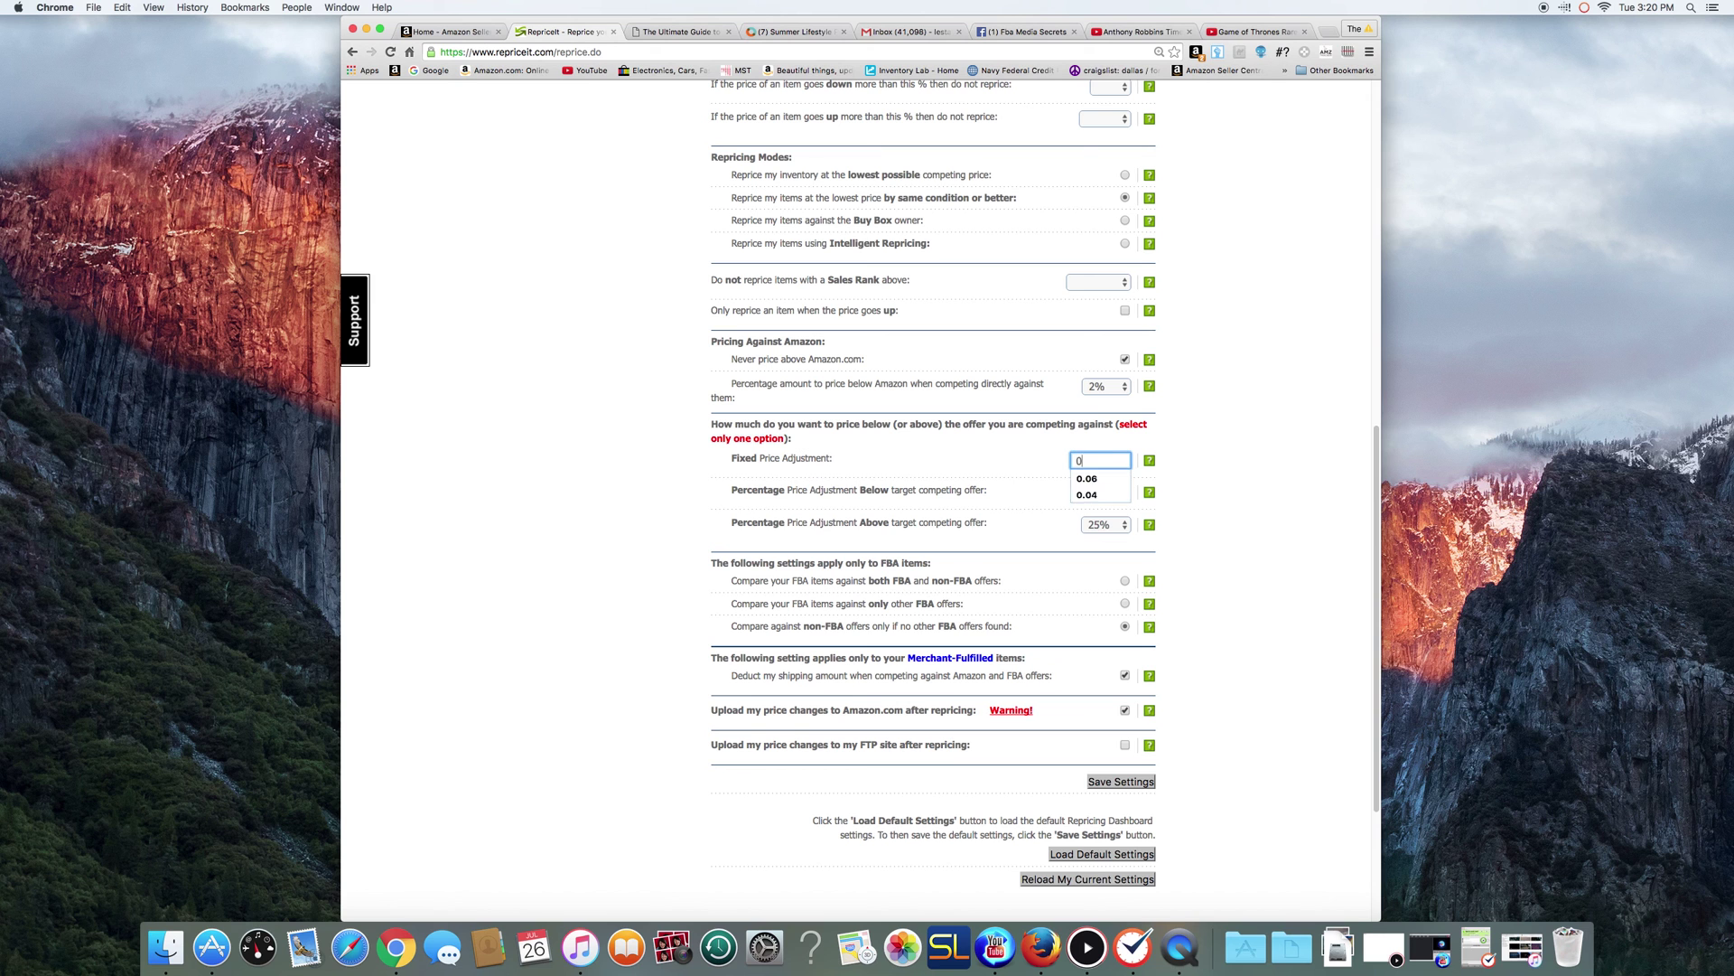
text(≥0)
key(BackSpace)
key(BackSpace)
key(BackSpace)
text(0.00)
click(1130, 780)
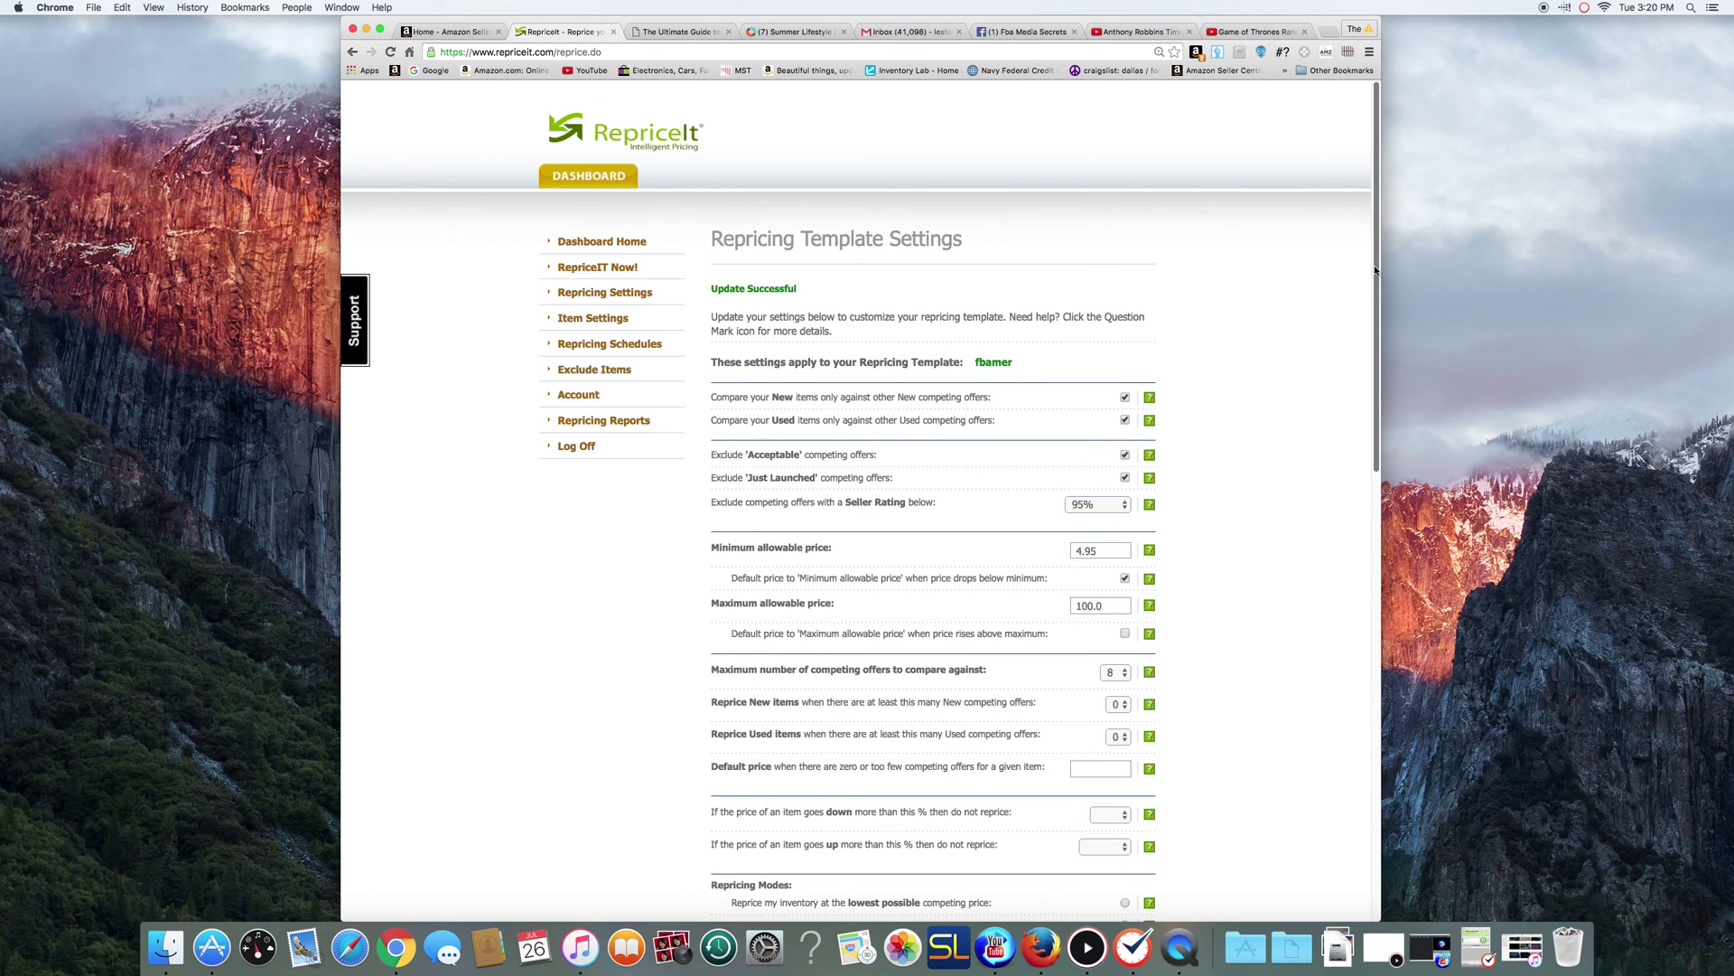
scroll(1358, 752, down, 15)
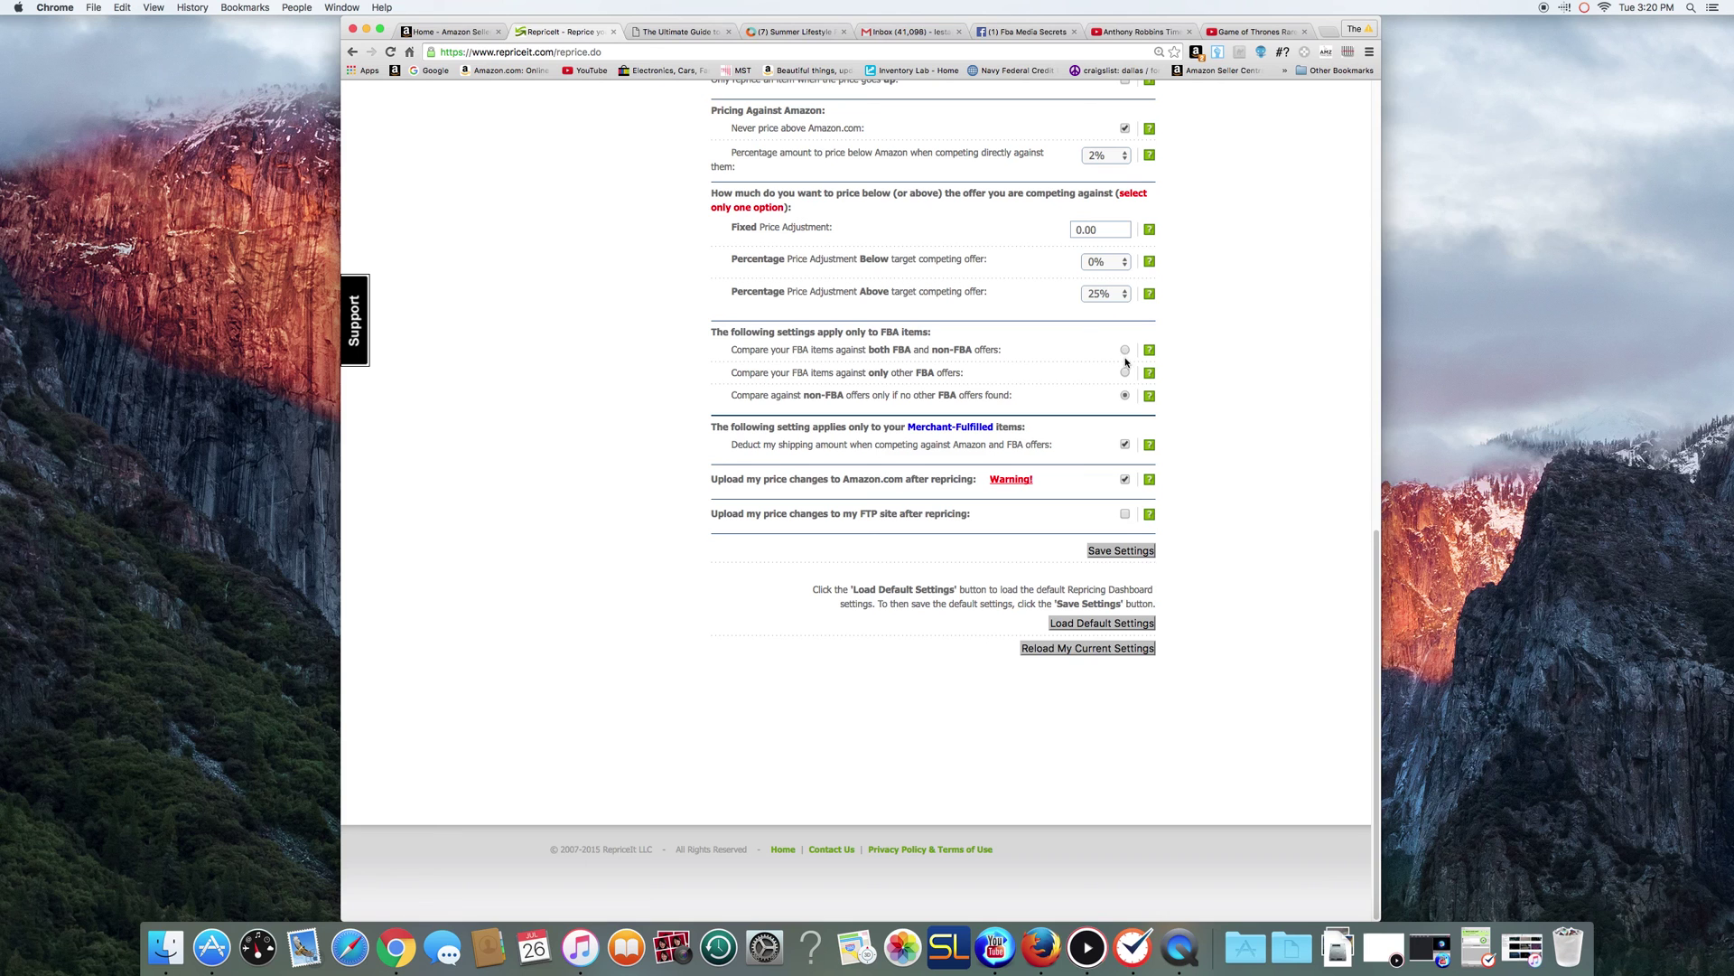
Step: Keep fbamer's Percentage Price Adjustment Above at 25% after briefly trying 50%
click(1125, 297)
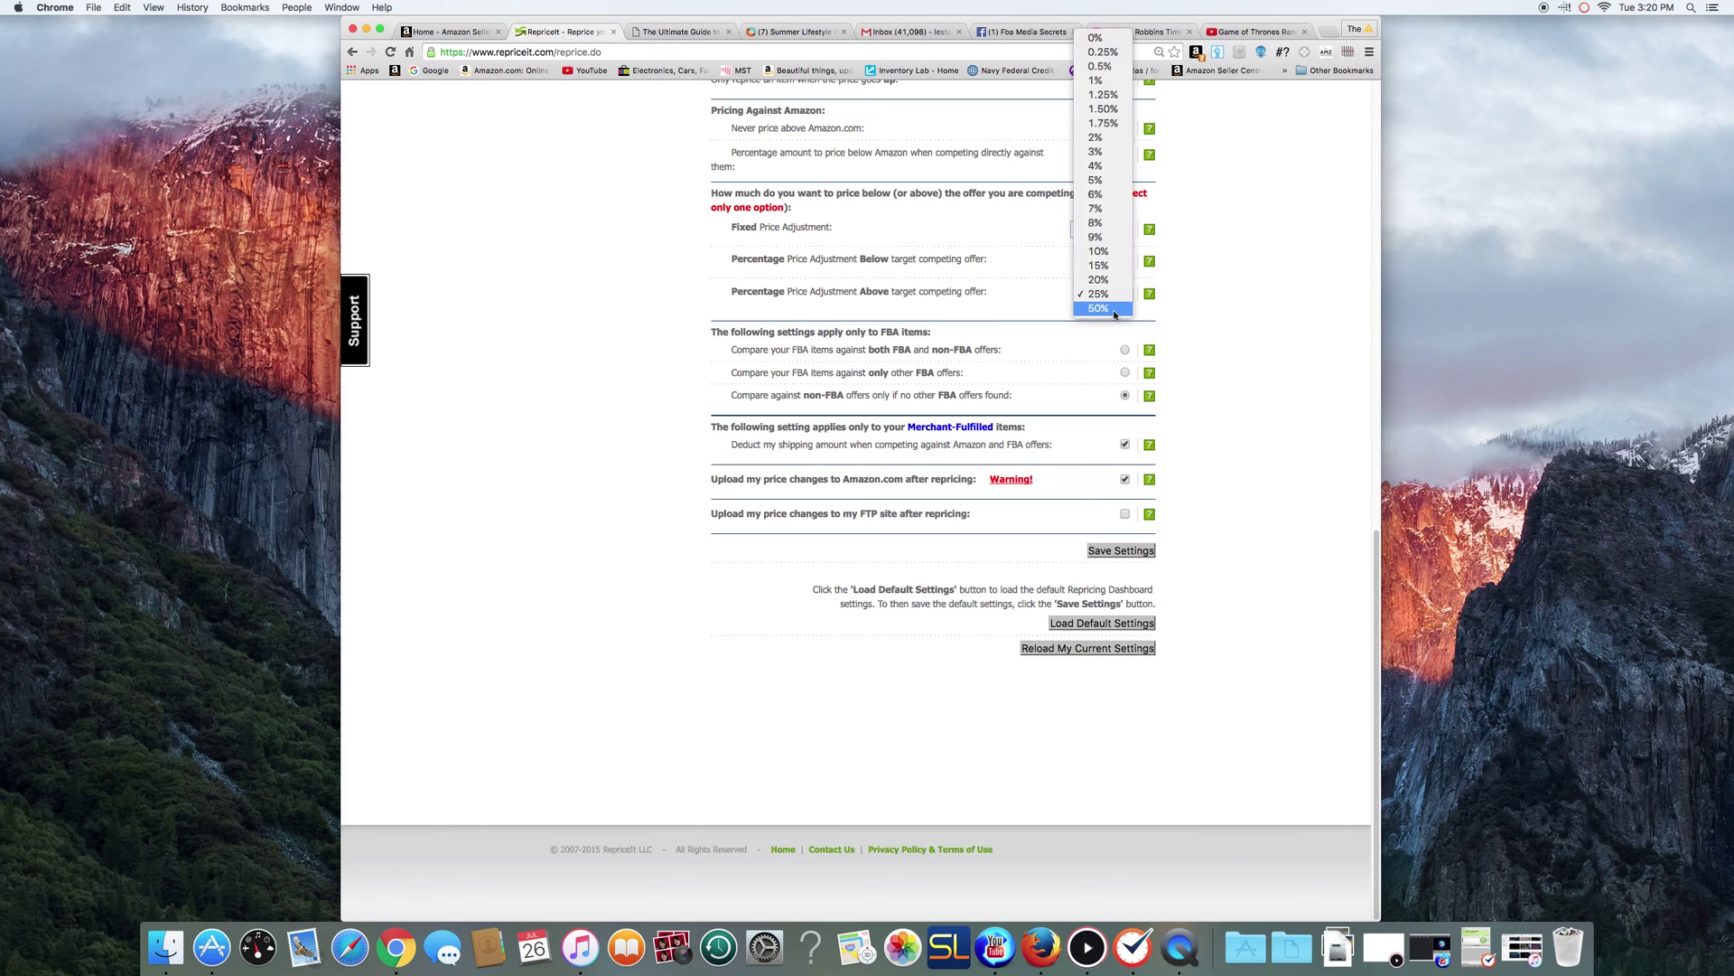
click(1115, 315)
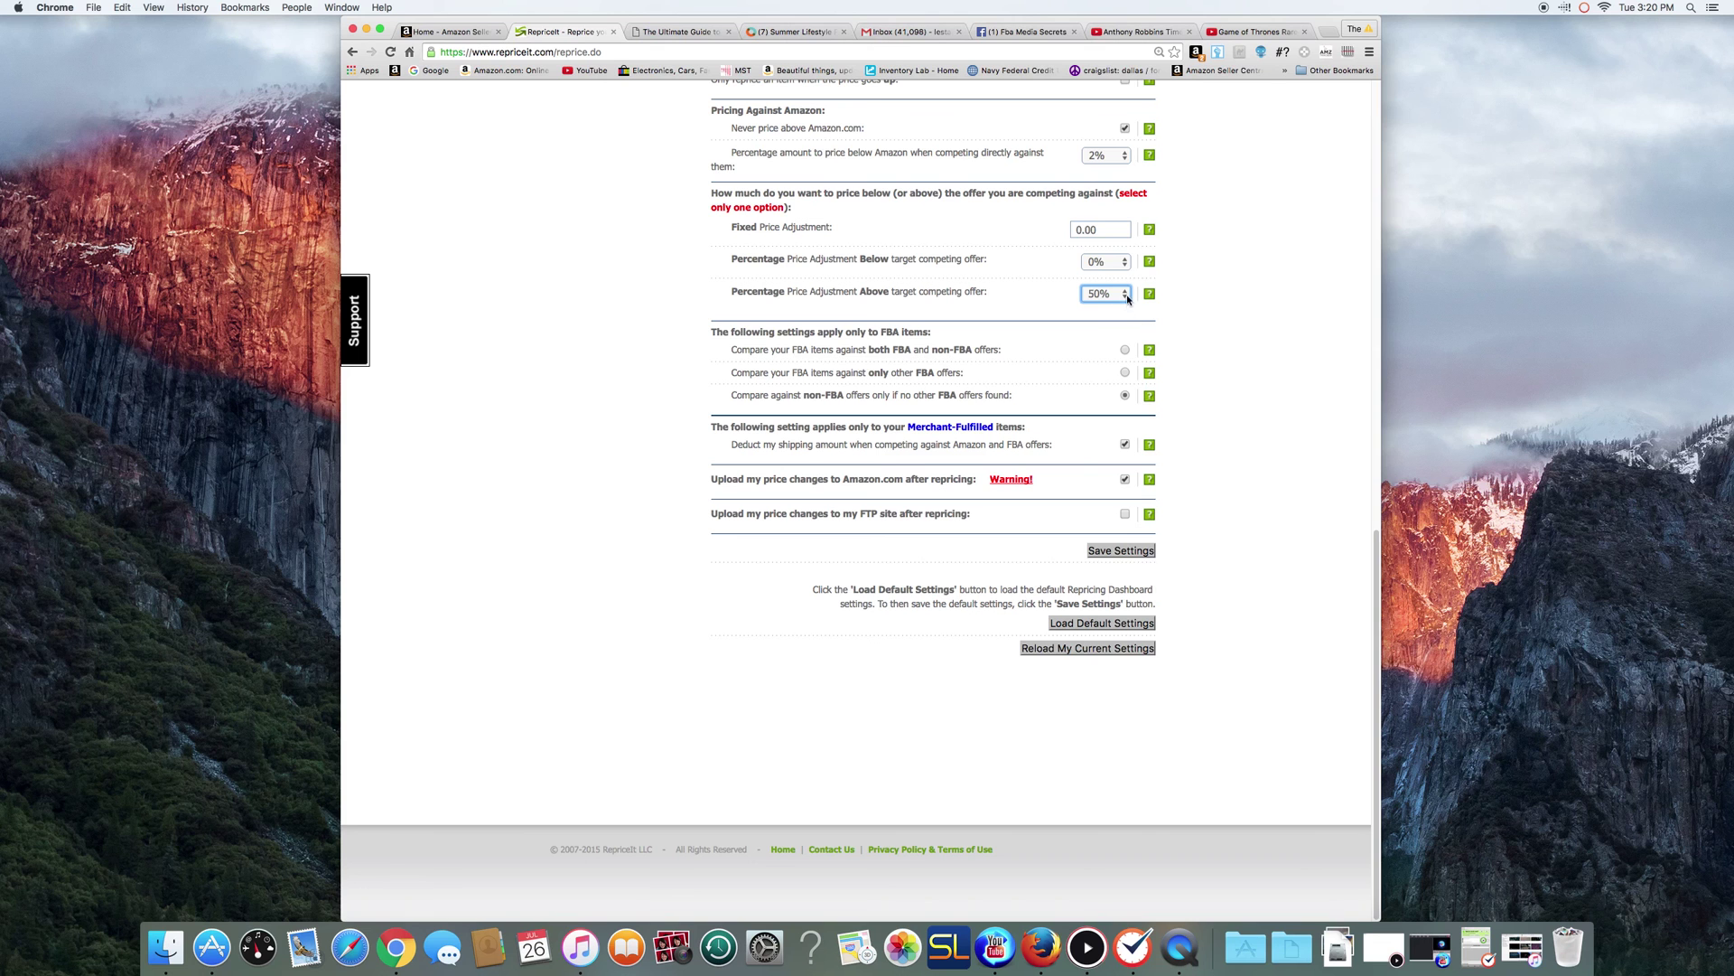
click(1127, 296)
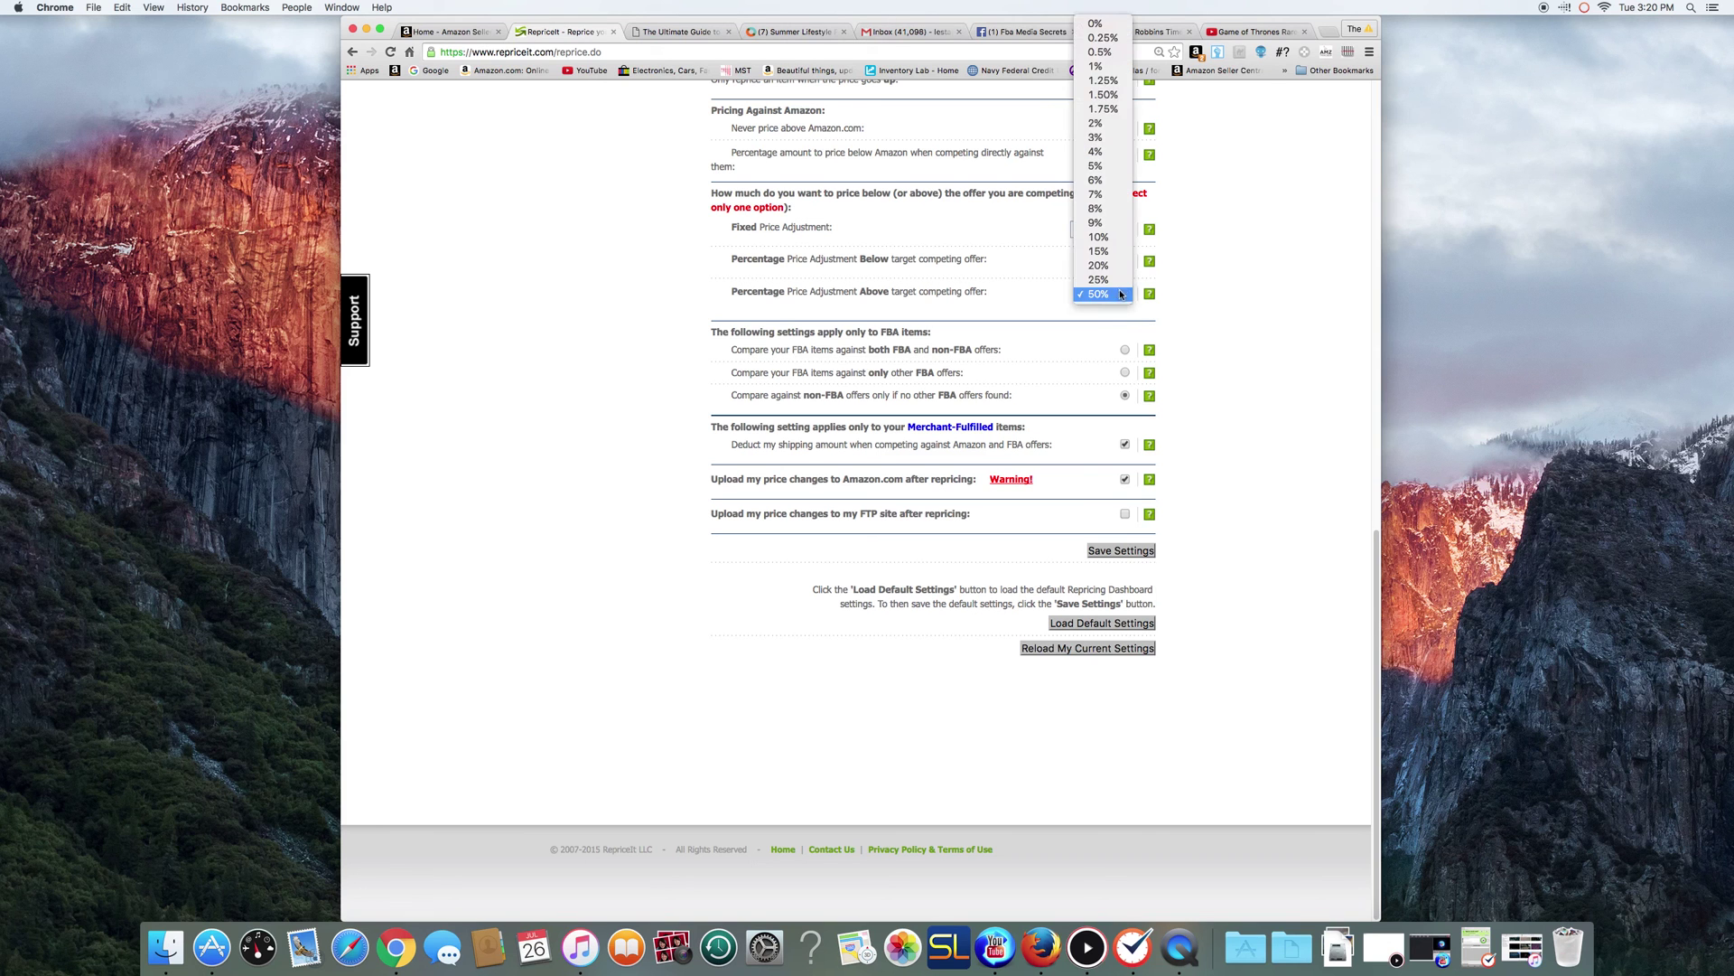
click(1104, 278)
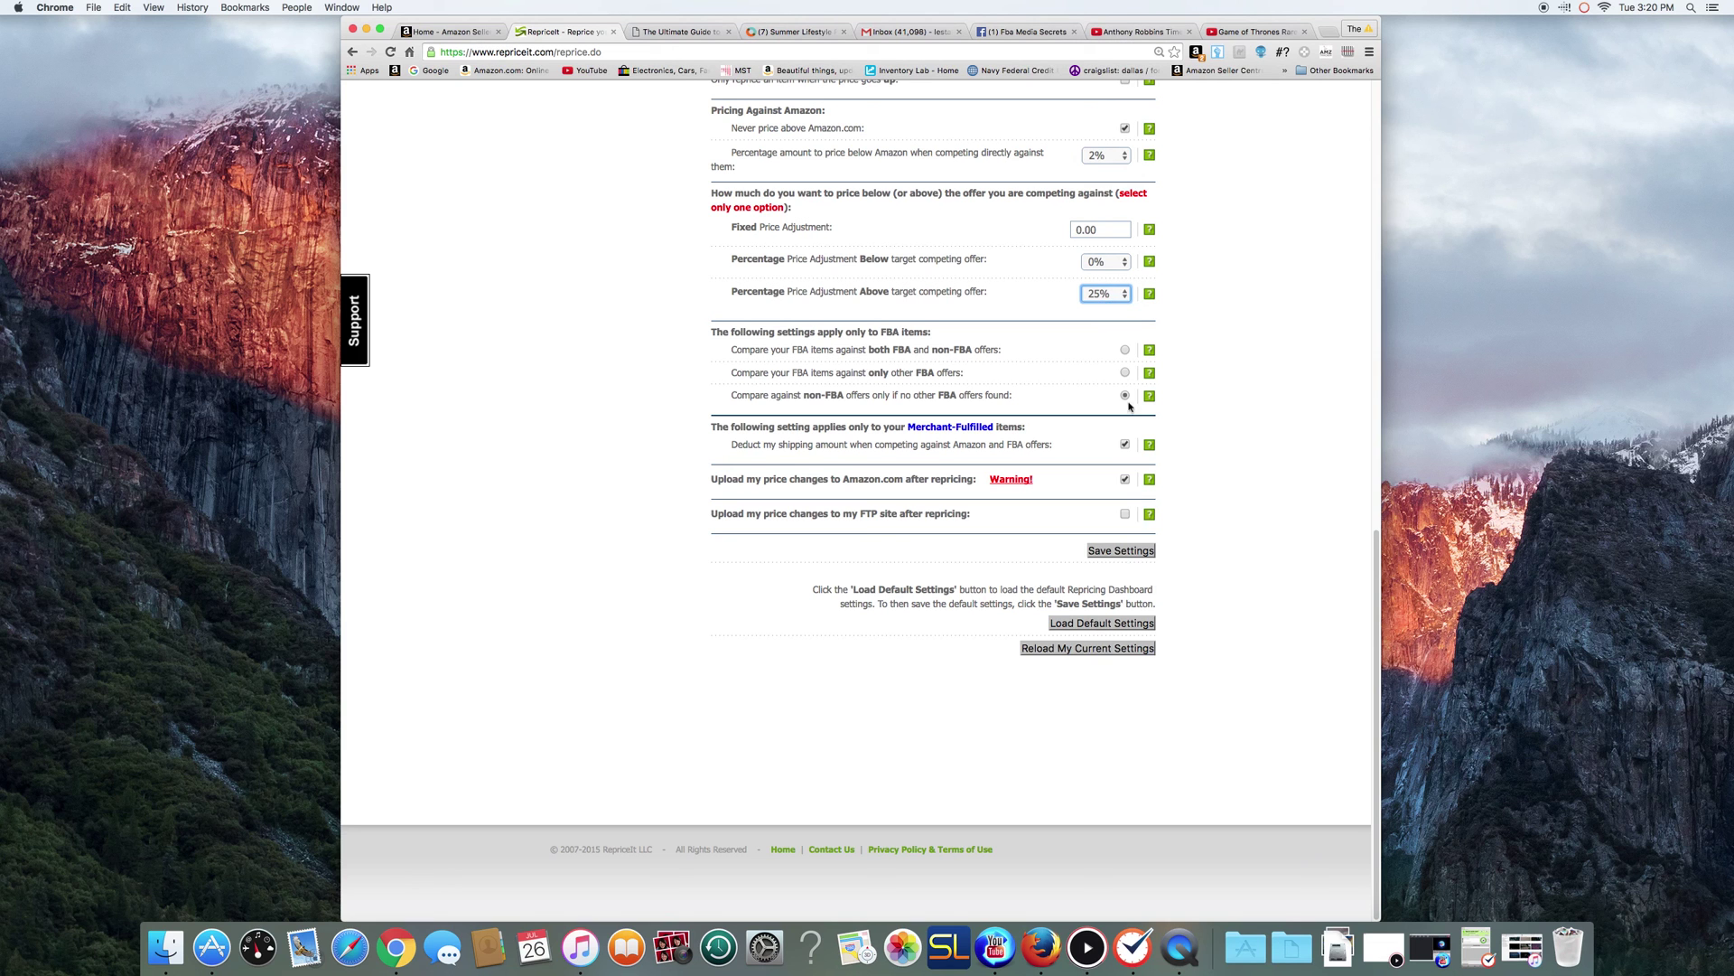
Step: Leave Upload to Amazon.com enabled and re-save the fbamer template settings
click(1125, 480)
click(1125, 480)
click(1125, 555)
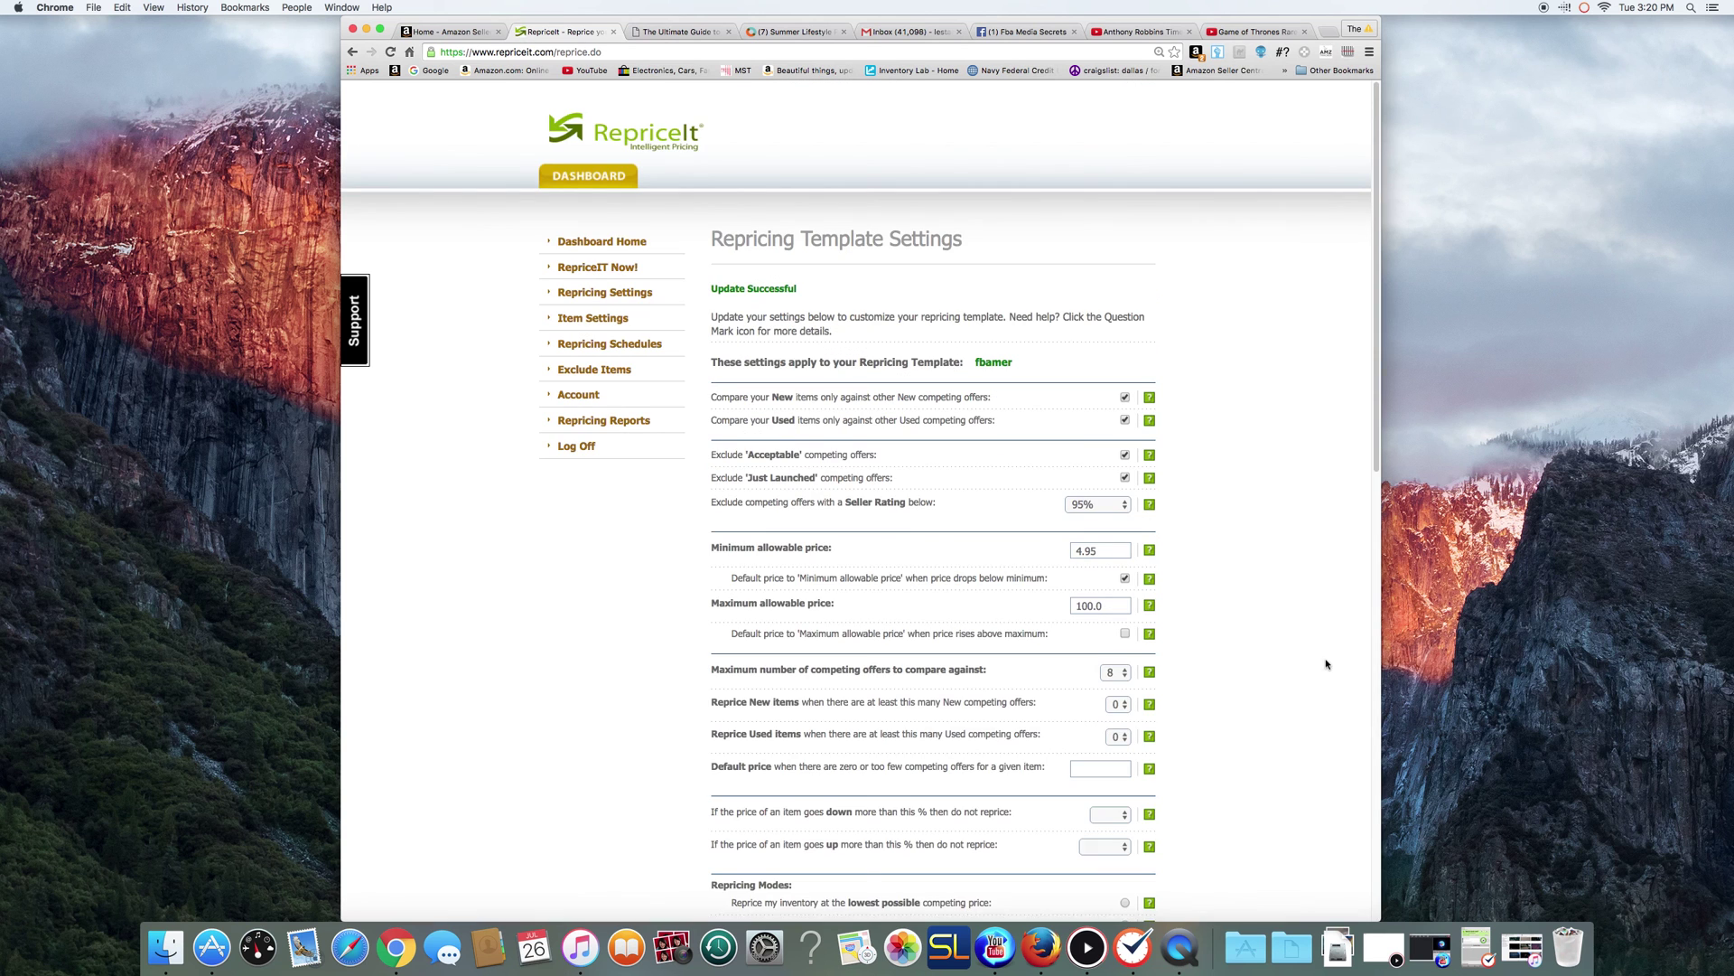
click(623, 242)
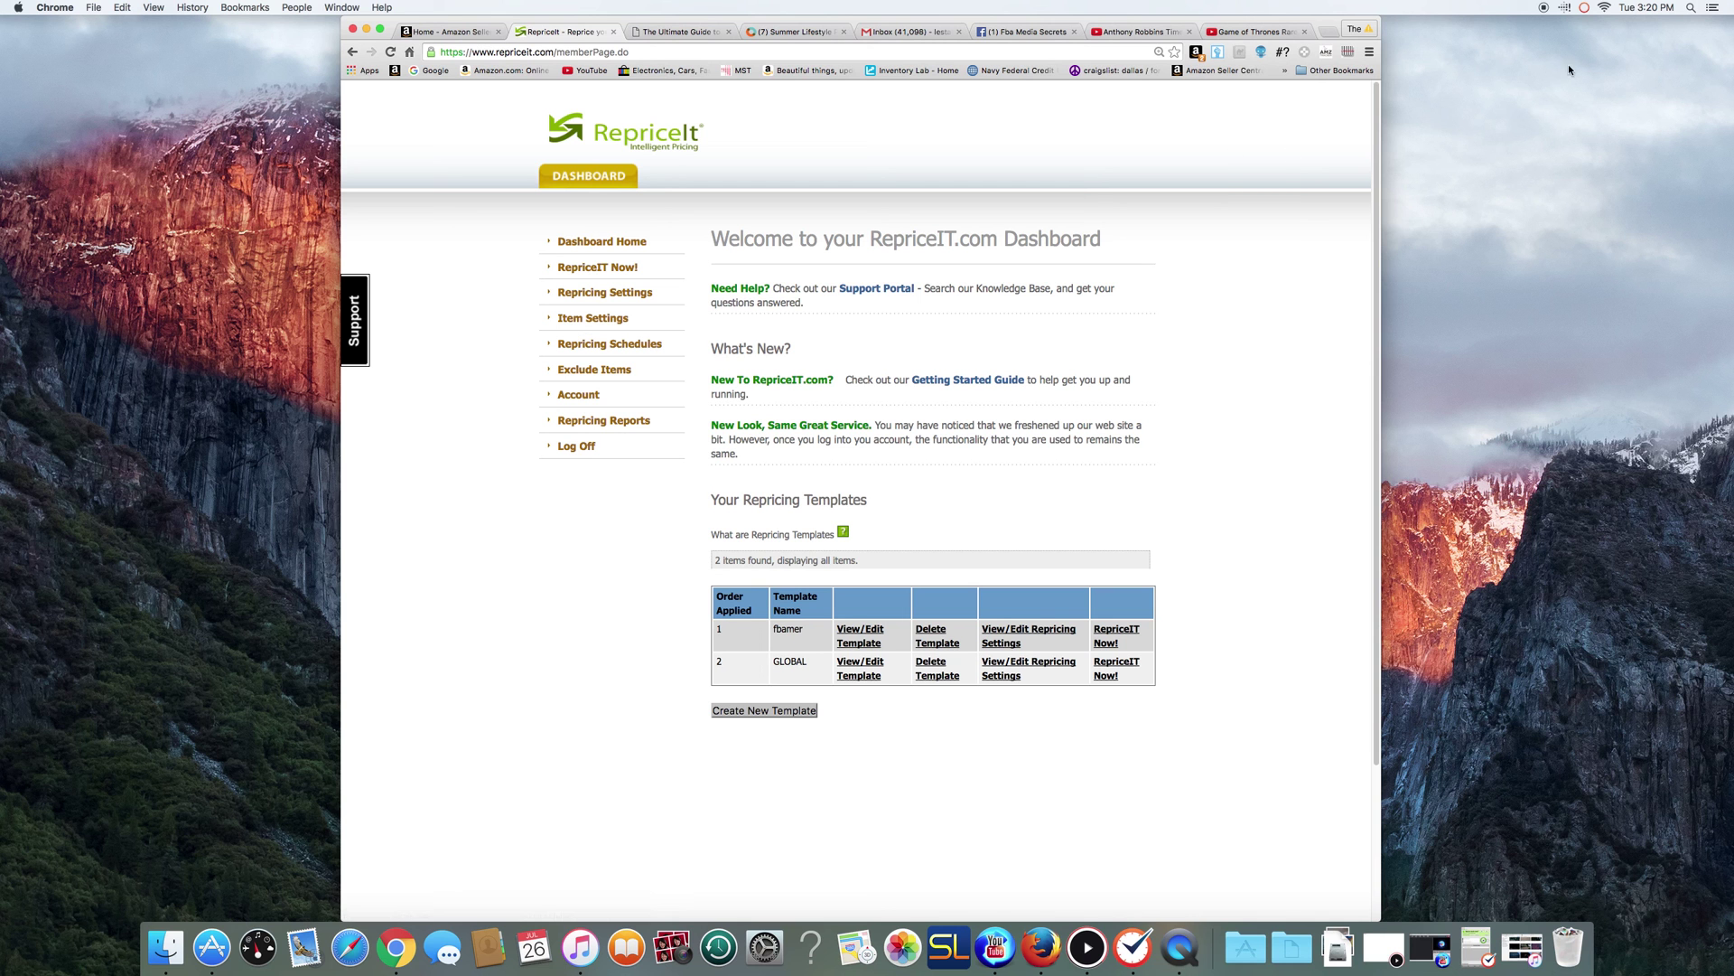
Step: Move the browser window to the left edge and back to the centre
drag(1329, 19, 229, 26)
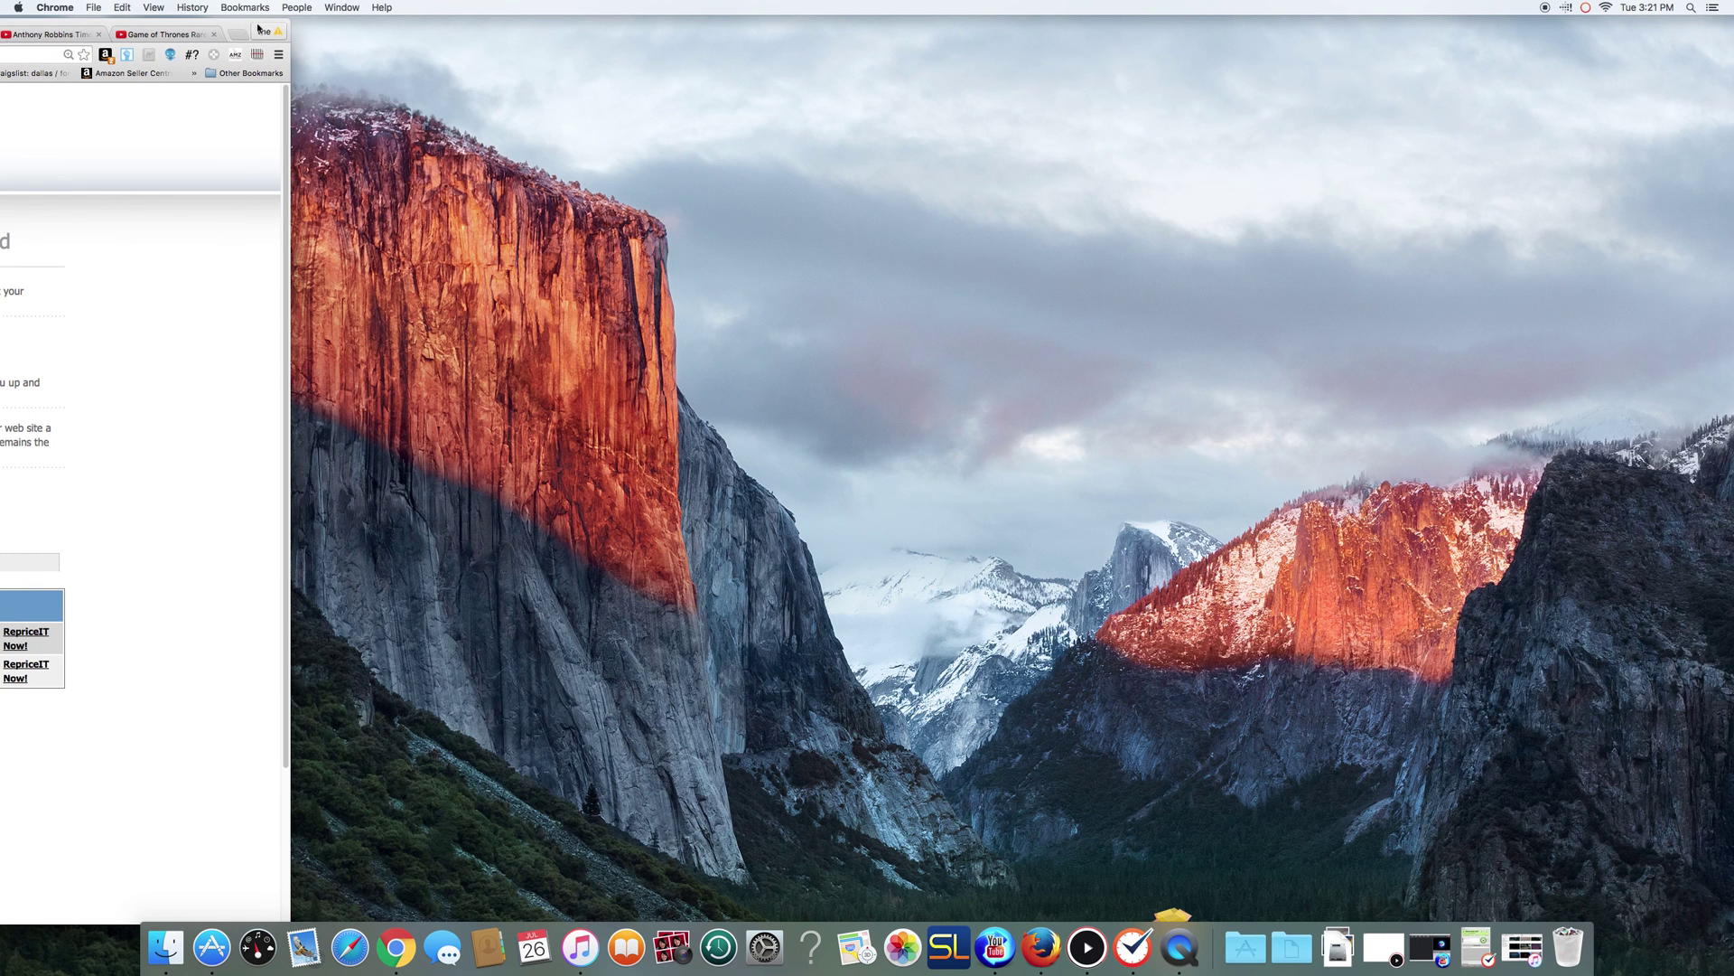
drag(264, 33, 1315, 53)
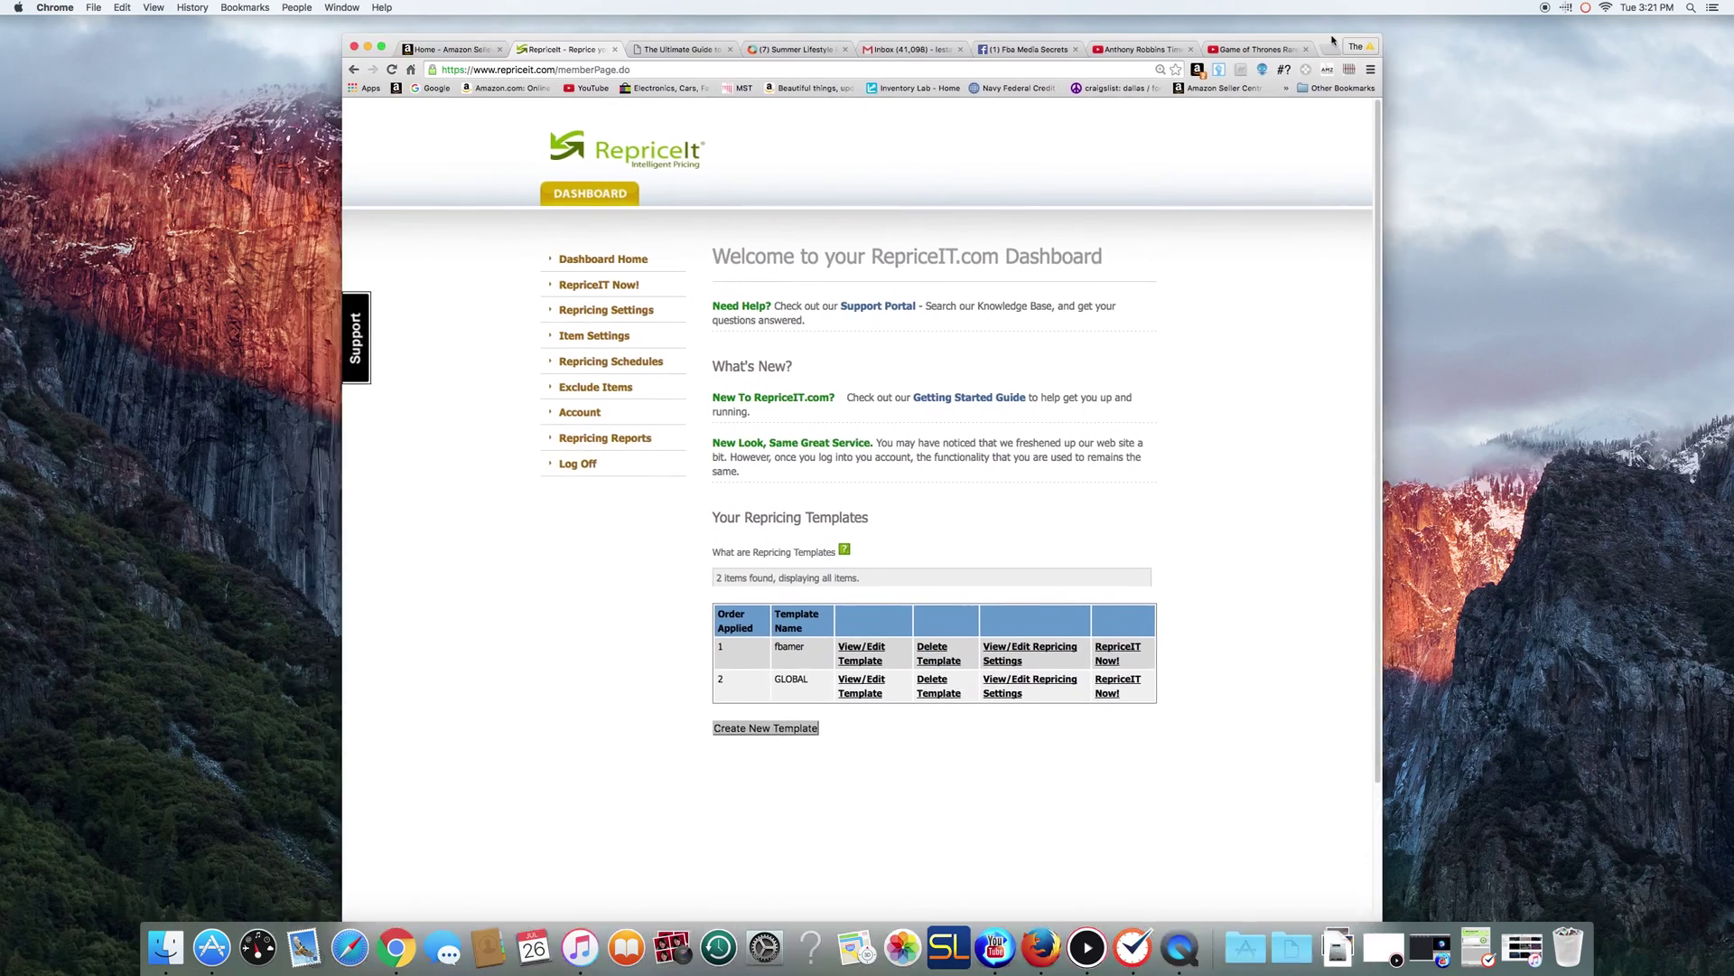